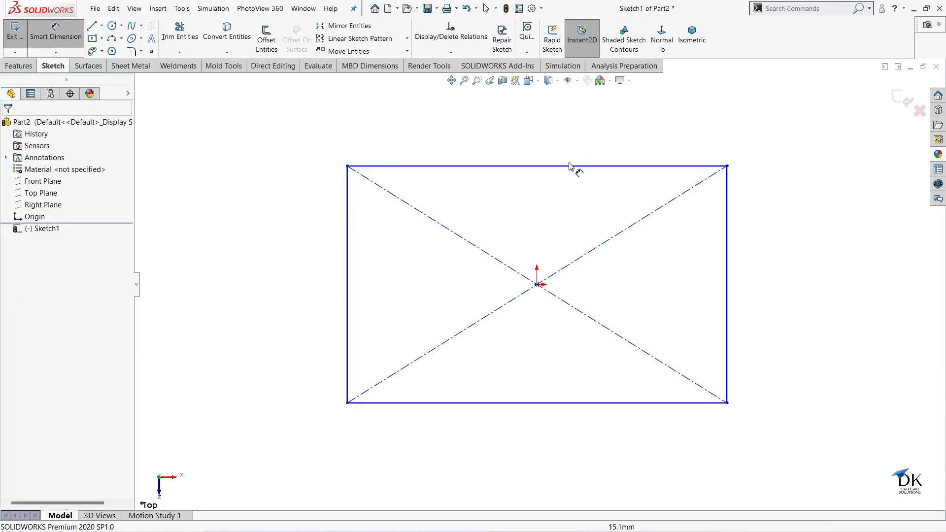
Dimension the centred rectangle to 500 mm wide and 300 mm high.
{"action": "left_click", "coordinate": [570, 166]}
{"action": "left_click", "coordinate": [565, 144]}
{"action": "type", "text": "500"}
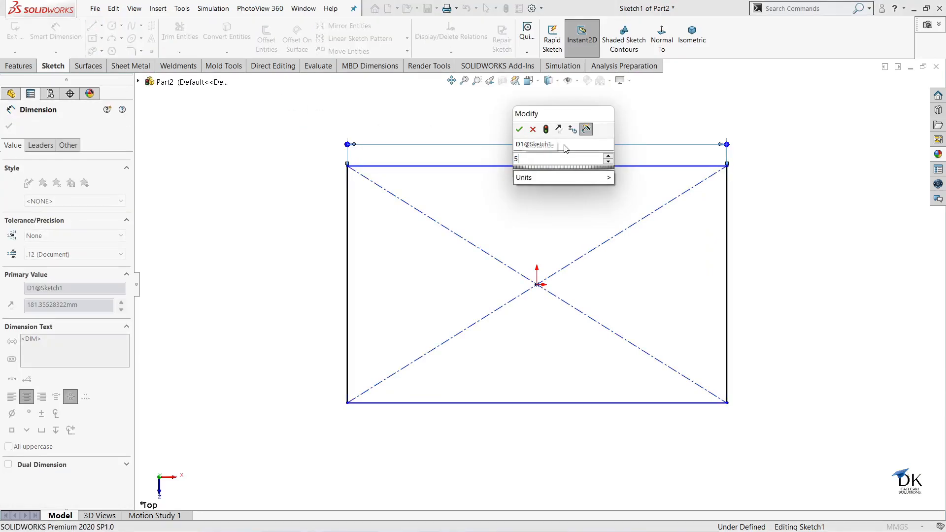
{"action": "key", "text": "Return"}
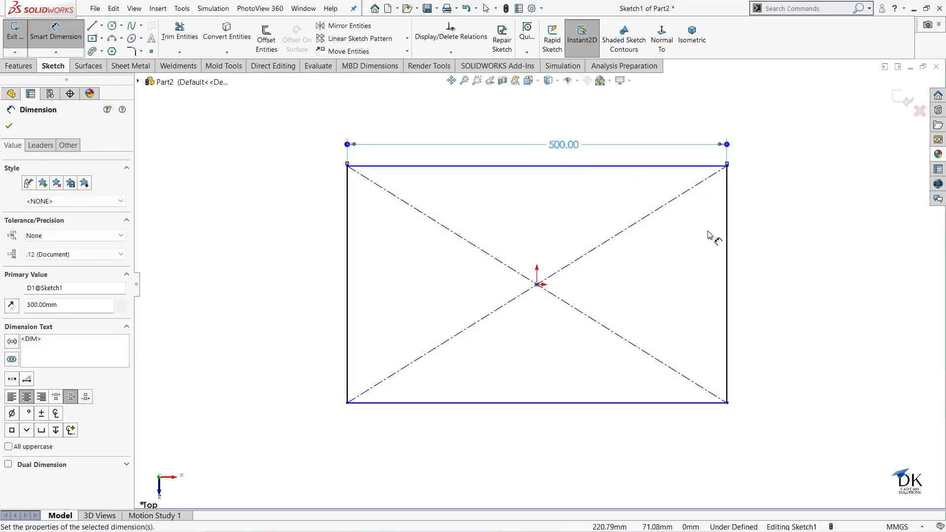
{"action": "left_click", "coordinate": [727, 241]}
{"action": "left_click", "coordinate": [744, 231]}
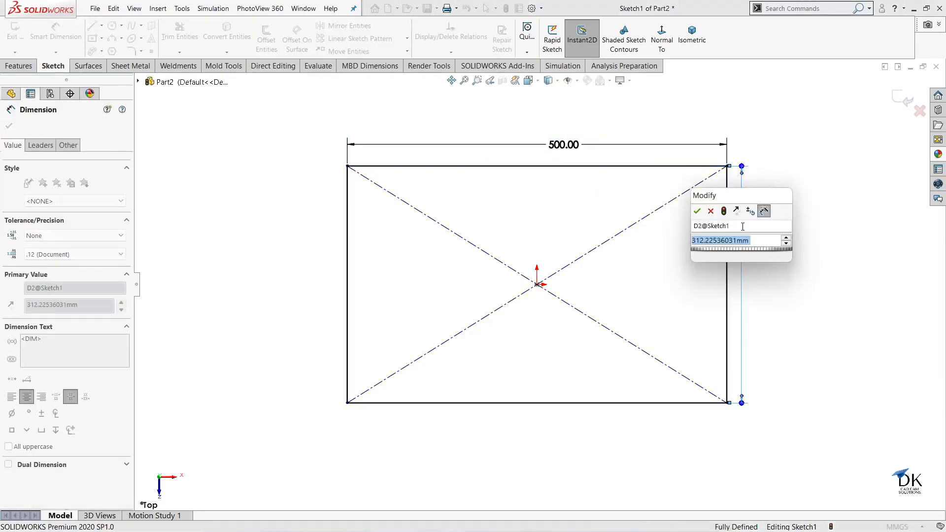
{"action": "type", "text": "300"}
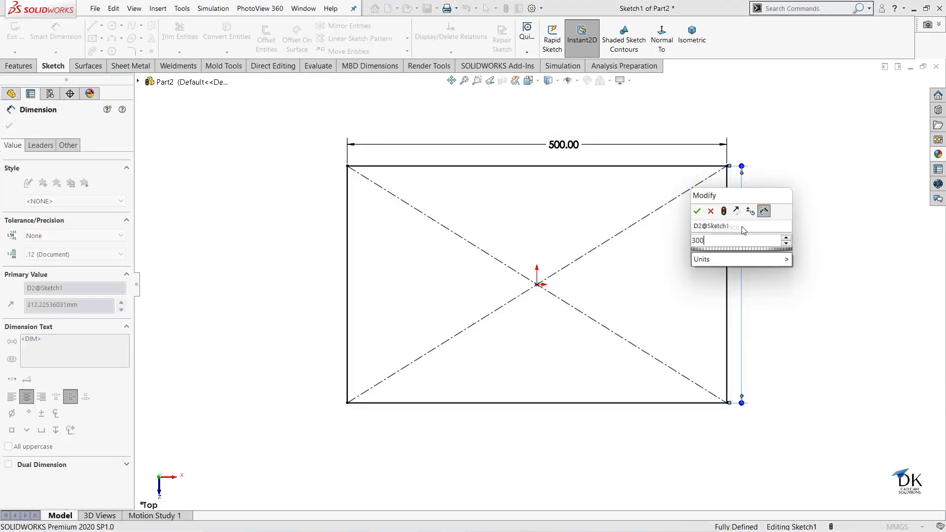
{"action": "key", "text": "Return"}
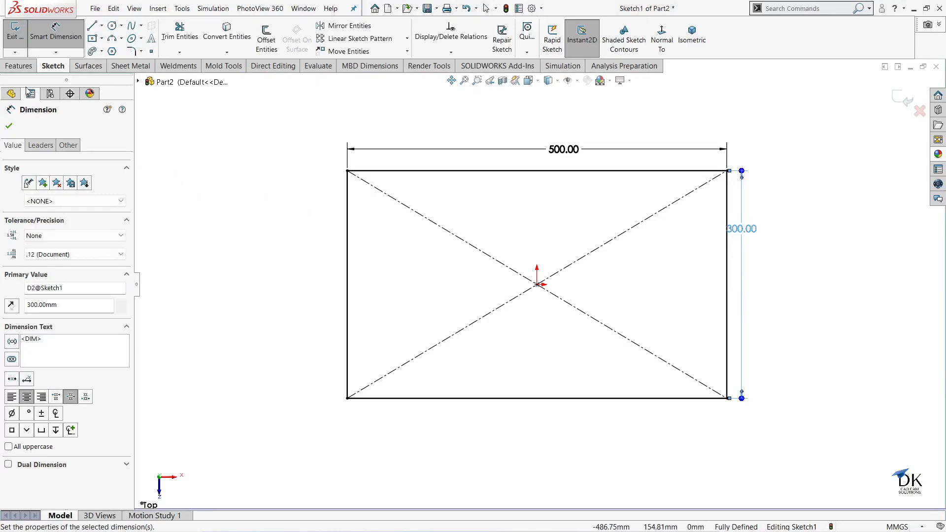
{"action": "left_click", "coordinate": [9, 126]}
Round all four corners of the rectangle with 50 mm sketch fillets.
{"action": "left_click", "coordinate": [131, 52]}
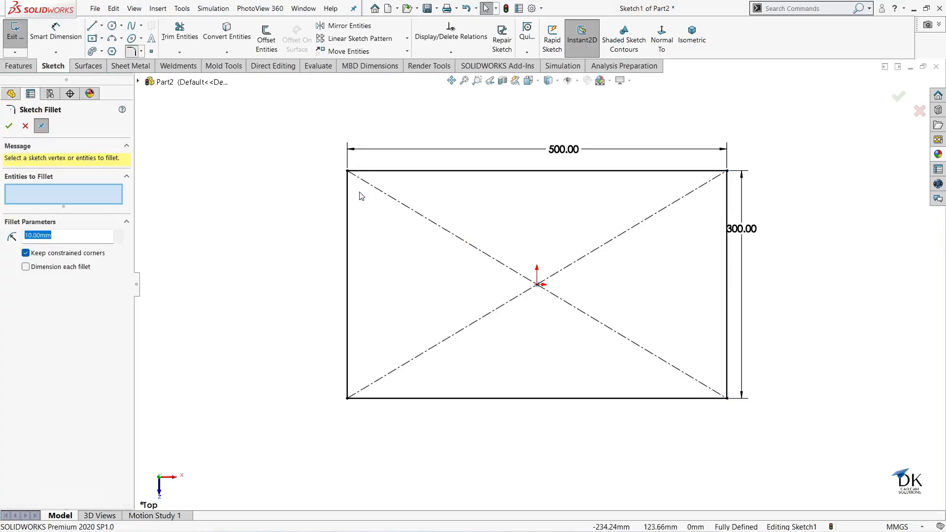
{"action": "left_click_drag", "start_coordinate": [306, 143], "coordinate": [771, 440]}
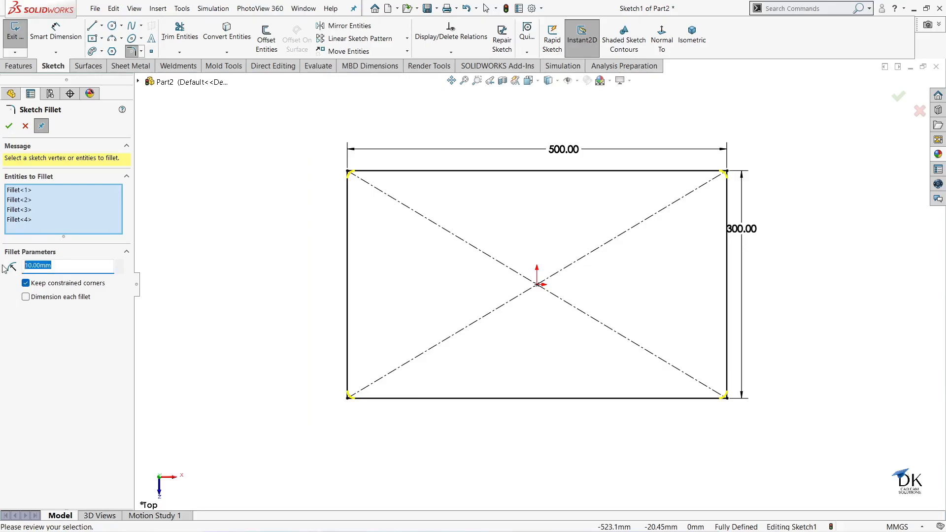
{"action": "type", "text": "50"}
{"action": "key", "text": "Return"}
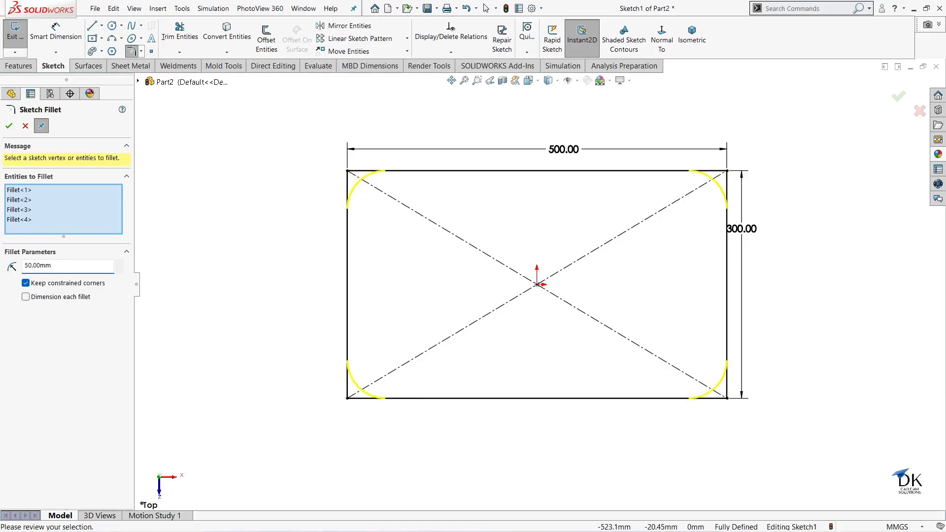
{"action": "left_click", "coordinate": [12, 129]}
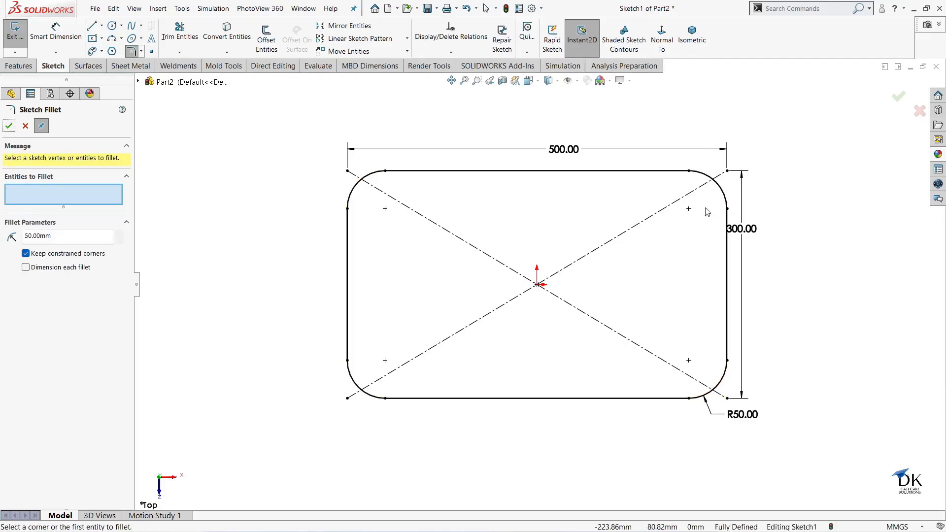
{"action": "left_click", "coordinate": [15, 128]}
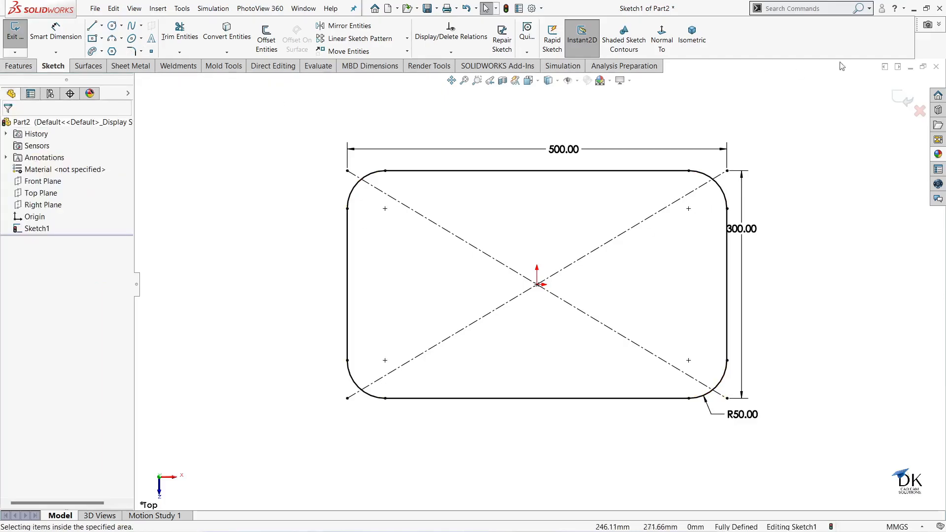
Finish the sketch and extrude the rounded rectangle to a blind depth of 230 mm.
{"action": "left_click", "coordinate": [895, 96]}
{"action": "middle_click_drag", "start_coordinate": [785, 245], "coordinate": [735, 154]}
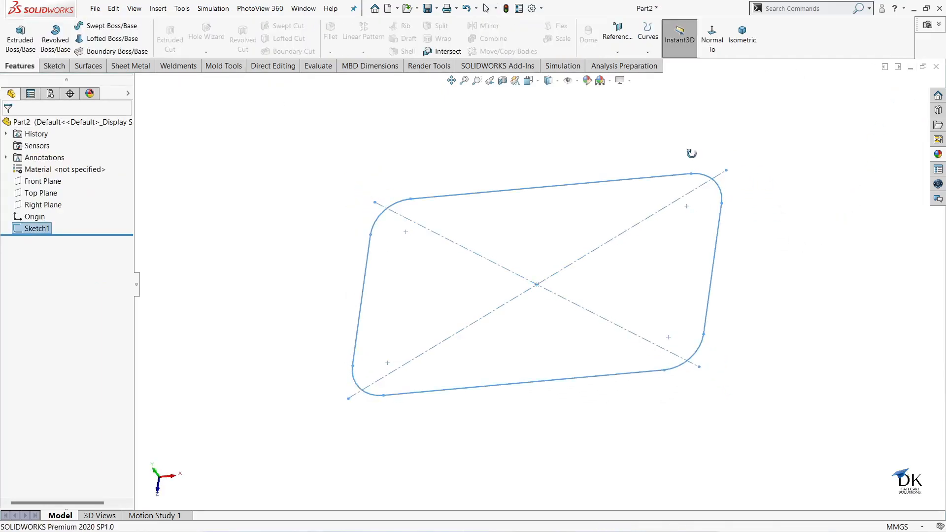
{"action": "left_click", "coordinate": [21, 39]}
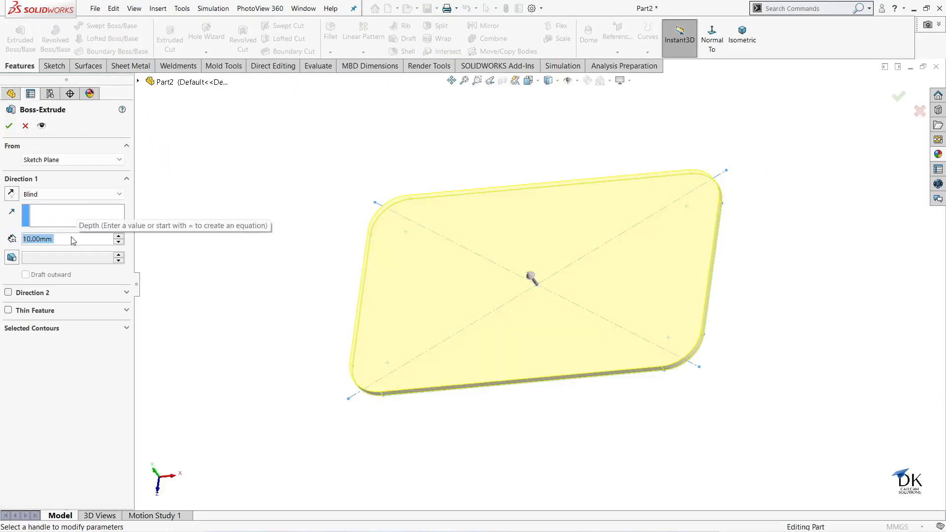
{"action": "type", "text": "230"}
{"action": "key", "text": "Return"}
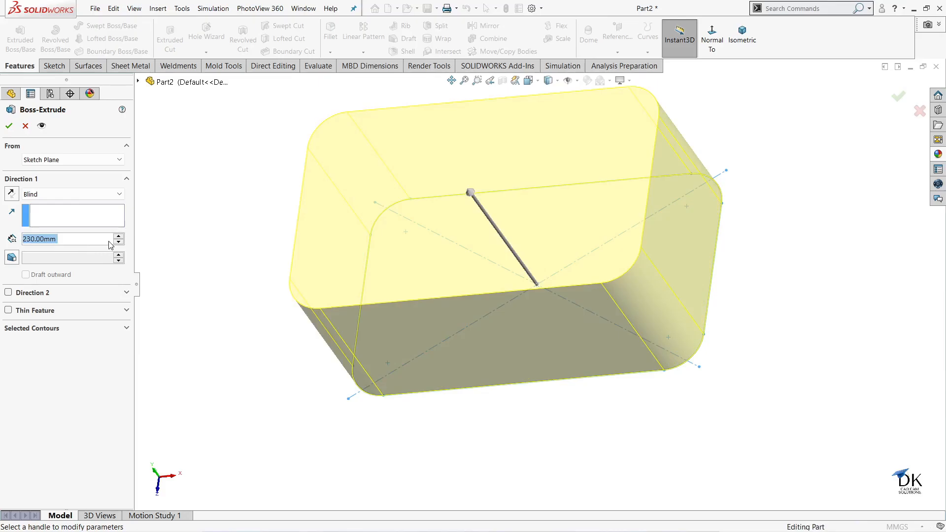
{"action": "left_click", "coordinate": [9, 126]}
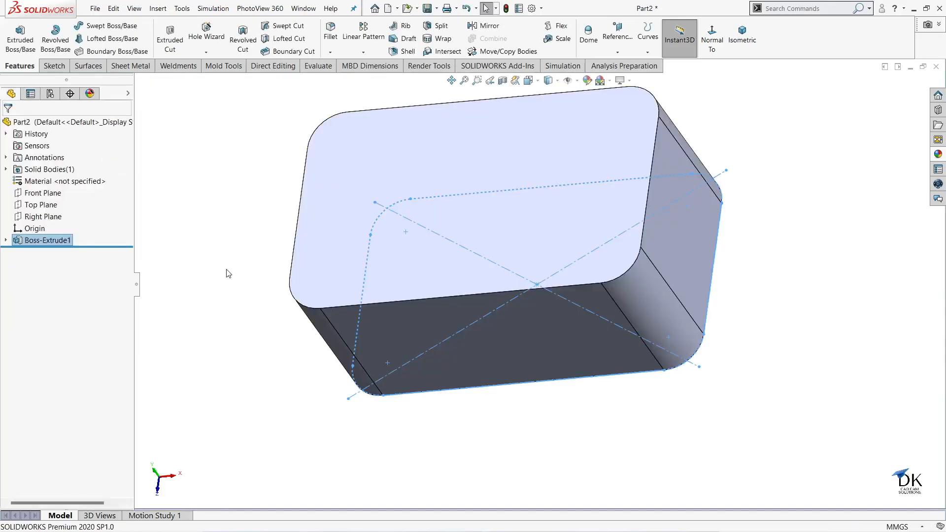
Fillet the edges around the block's bottom face with a 20 mm radius.
{"action": "mouse_move", "coordinate": [327, 317]}
{"action": "middle_mouse_down"}
{"action": "mouse_move", "coordinate": [349, 256]}
{"action": "mouse_move", "coordinate": [333, 203]}
{"action": "mouse_move", "coordinate": [406, 228]}
{"action": "mouse_move", "coordinate": [401, 181]}
{"action": "mouse_move", "coordinate": [341, 213]}
{"action": "mouse_move", "coordinate": [357, 206]}
{"action": "mouse_move", "coordinate": [436, 258]}
{"action": "middle_mouse_up"}
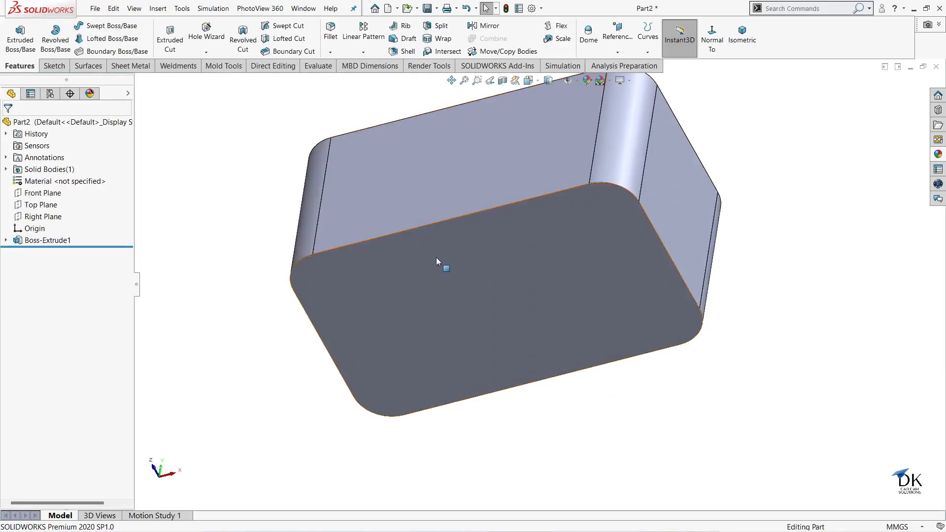
{"action": "left_click", "coordinate": [436, 257]}
{"action": "left_click", "coordinate": [540, 229]}
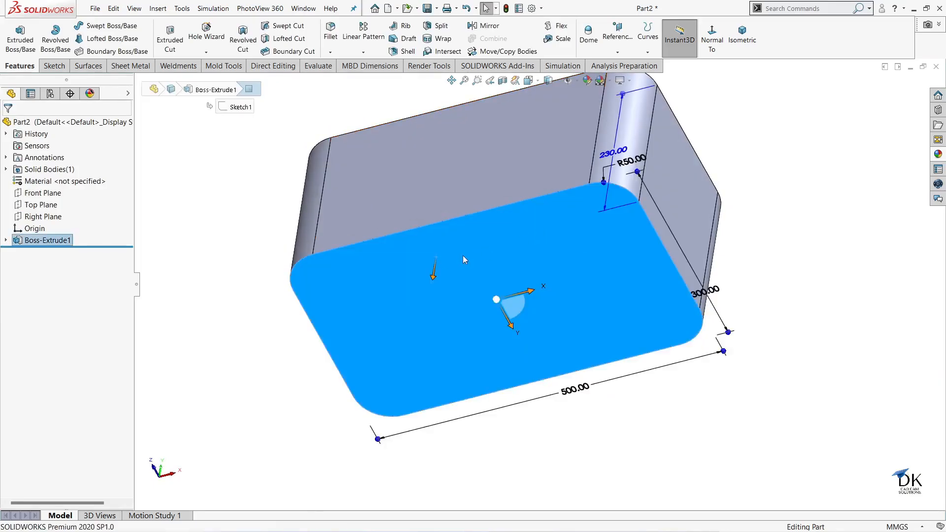
{"action": "type", "text": "20"}
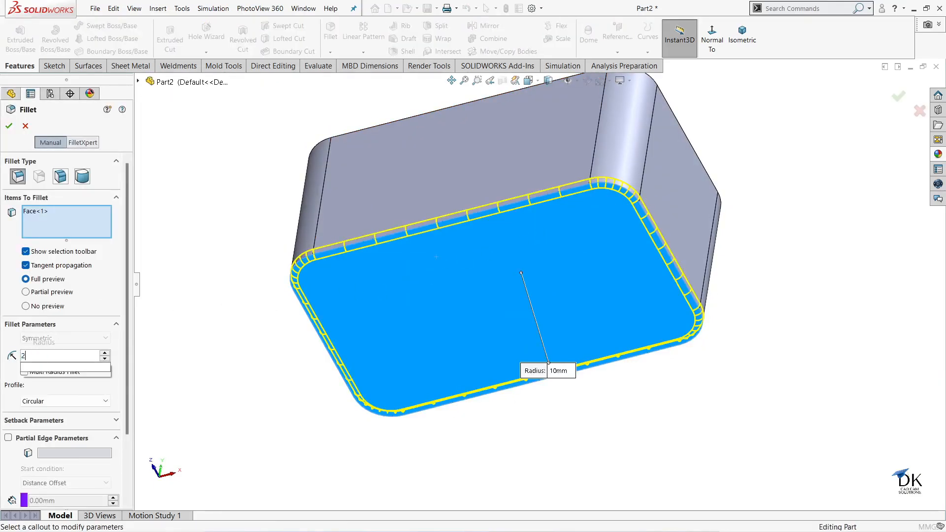
{"action": "key", "text": "Return"}
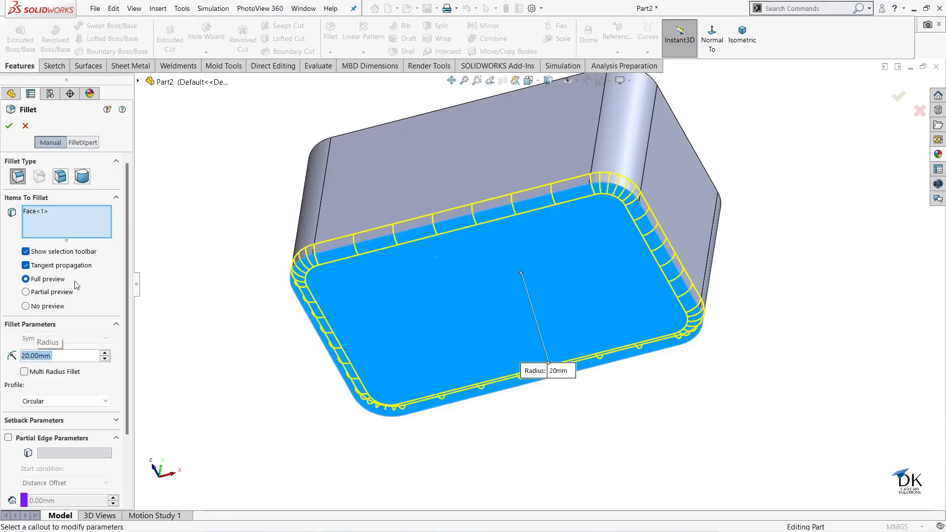
{"action": "left_click", "coordinate": [9, 126]}
Shell the block to a 5 mm wall thickness, removing its top face.
{"action": "mouse_move", "coordinate": [458, 337]}
{"action": "middle_mouse_down"}
{"action": "mouse_move", "coordinate": [480, 415]}
{"action": "mouse_move", "coordinate": [439, 249]}
{"action": "mouse_move", "coordinate": [448, 317]}
{"action": "mouse_move", "coordinate": [429, 443]}
{"action": "mouse_move", "coordinate": [471, 335]}
{"action": "middle_mouse_up"}
{"action": "left_click", "coordinate": [475, 218]}
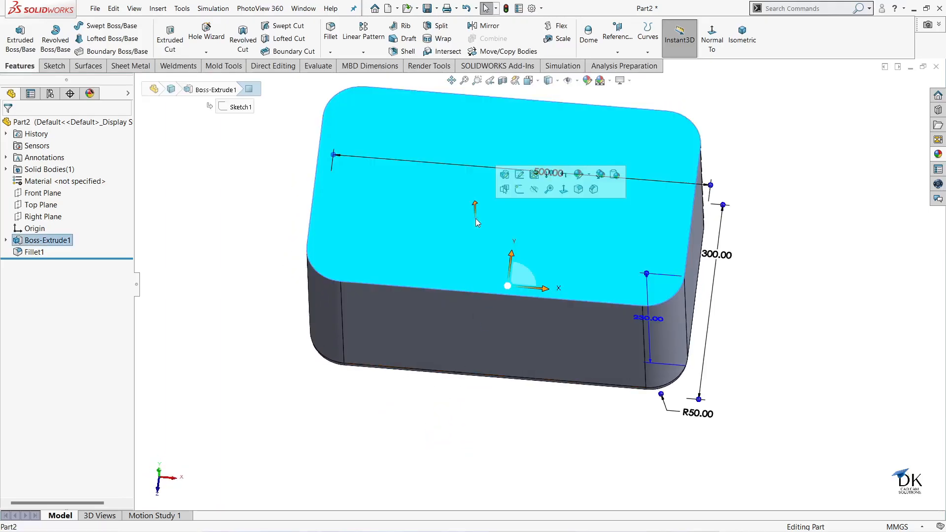
{"action": "left_click", "coordinate": [403, 51]}
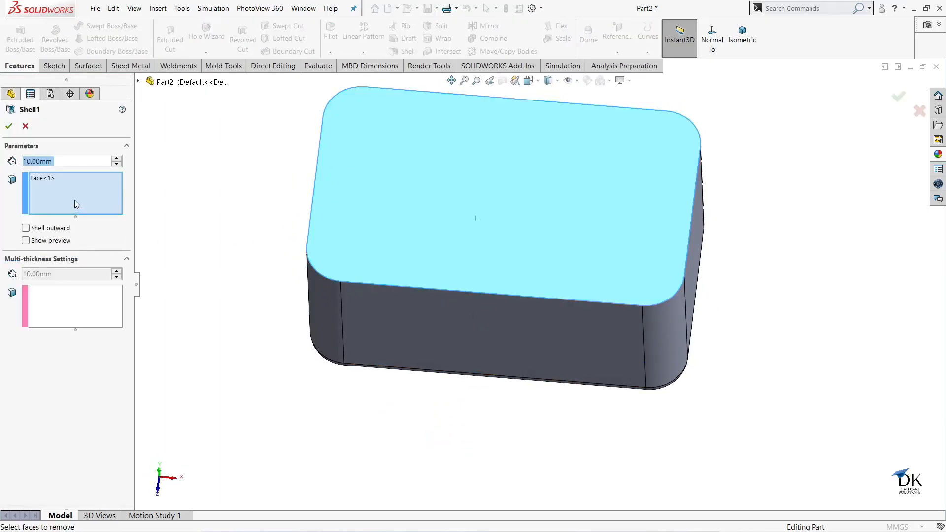
{"action": "type", "text": "5"}
{"action": "key", "text": "Return"}
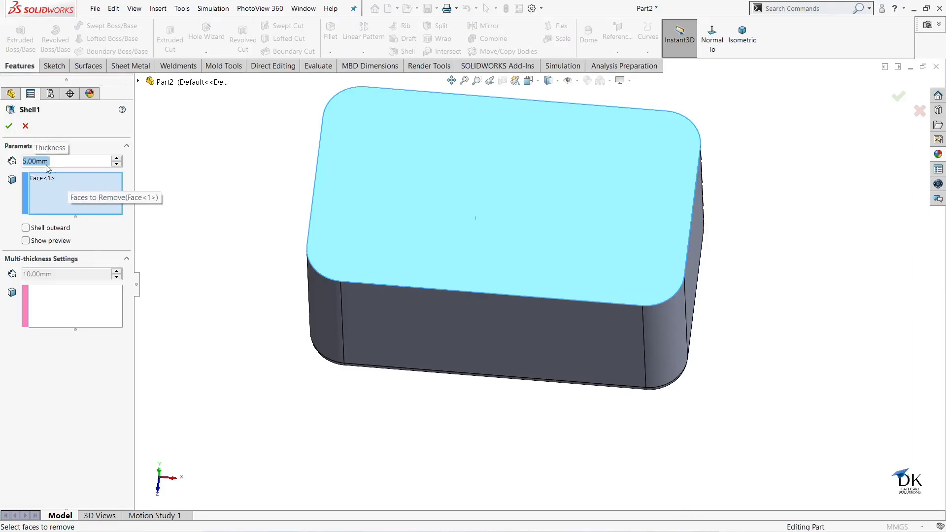
Start a new sketch on the top rim face of the shelled box, viewed normal to the face.
{"action": "middle_click_drag", "start_coordinate": [397, 200], "coordinate": [502, 223]}
{"action": "scroll", "coordinate": [566, 205], "scroll_direction": "down", "scroll_amount": 3}
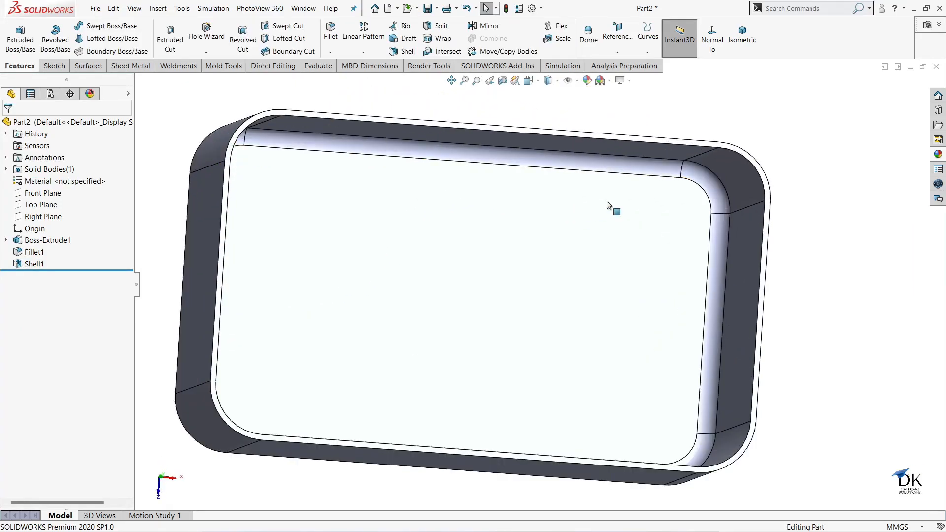
{"action": "left_click", "coordinate": [755, 163]}
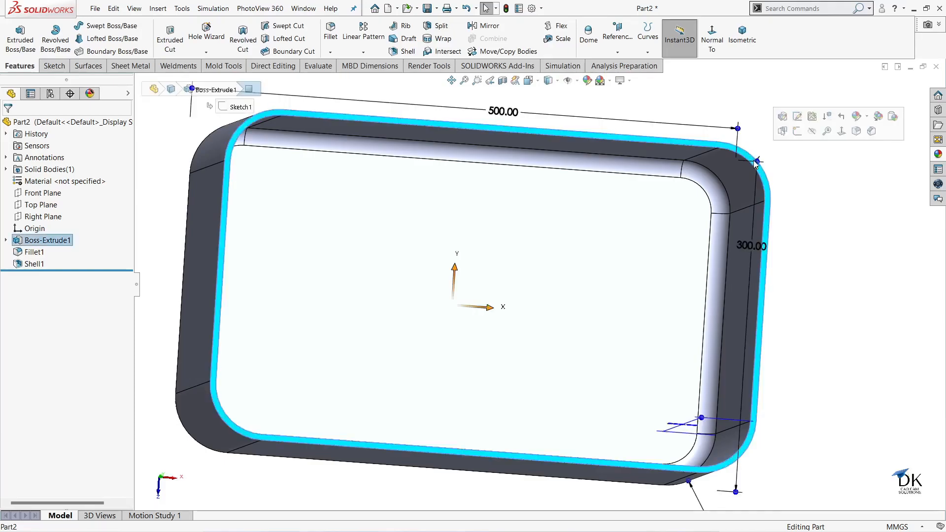
{"action": "left_click", "coordinate": [799, 119]}
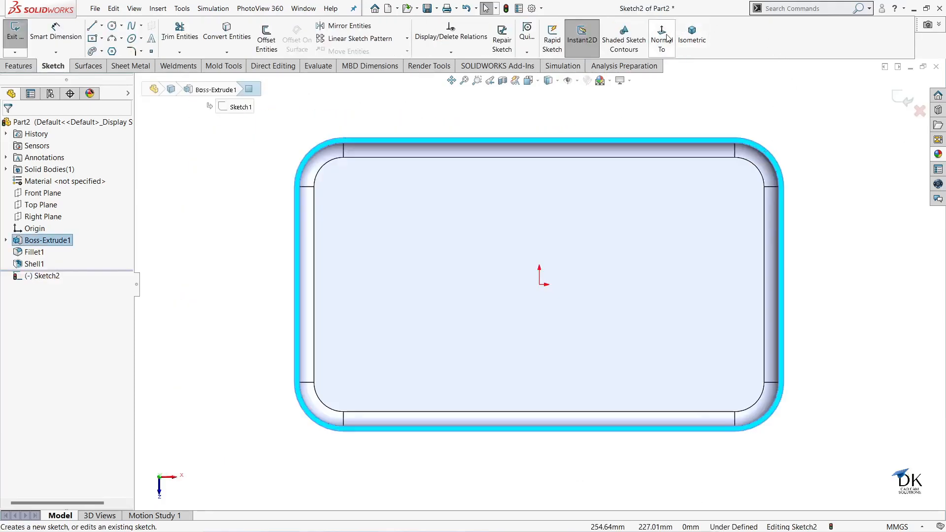
Convert the complete inner edge loop of the rim, straight sides and corner arcs, into sketch entities.
{"action": "scroll", "coordinate": [311, 220], "scroll_direction": "down", "scroll_amount": 3}
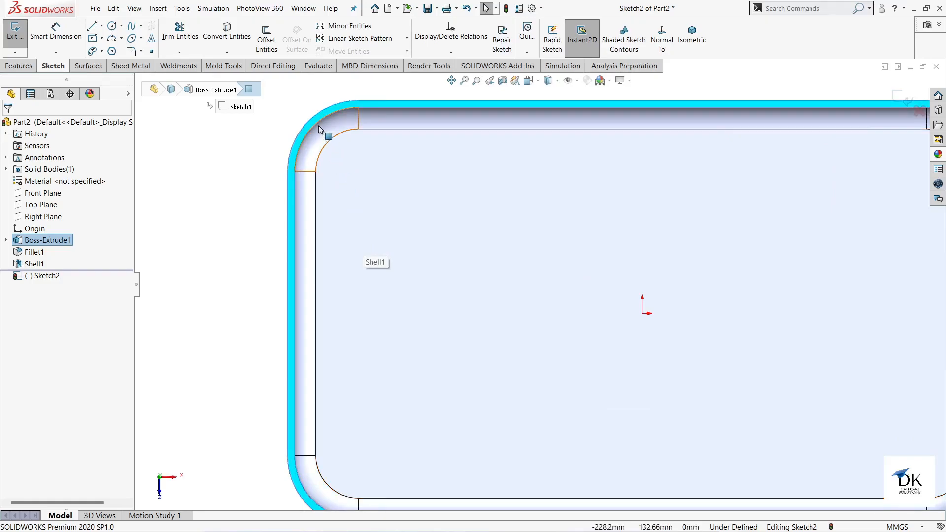
{"action": "left_click", "coordinate": [436, 108], "text": "ctrl"}
{"action": "left_click", "coordinate": [294, 237], "text": "ctrl"}
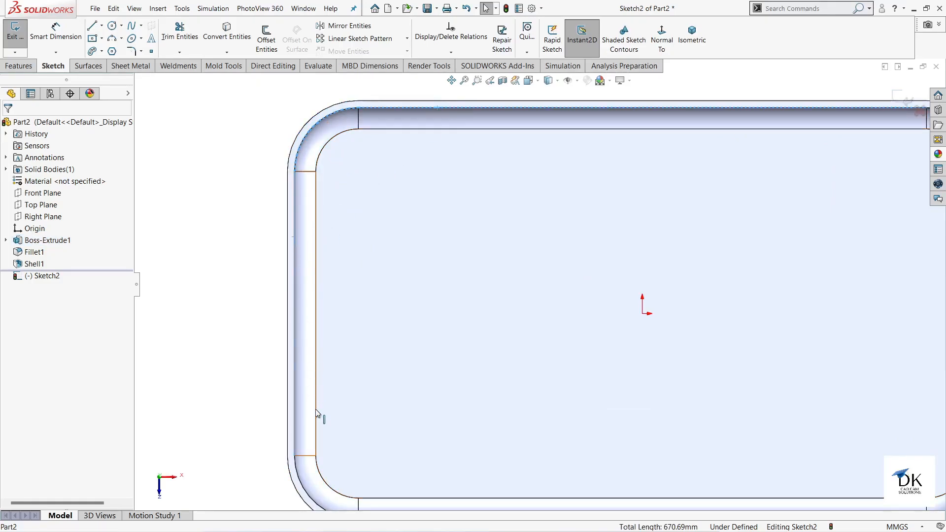
{"action": "left_click", "coordinate": [301, 485], "text": "ctrl"}
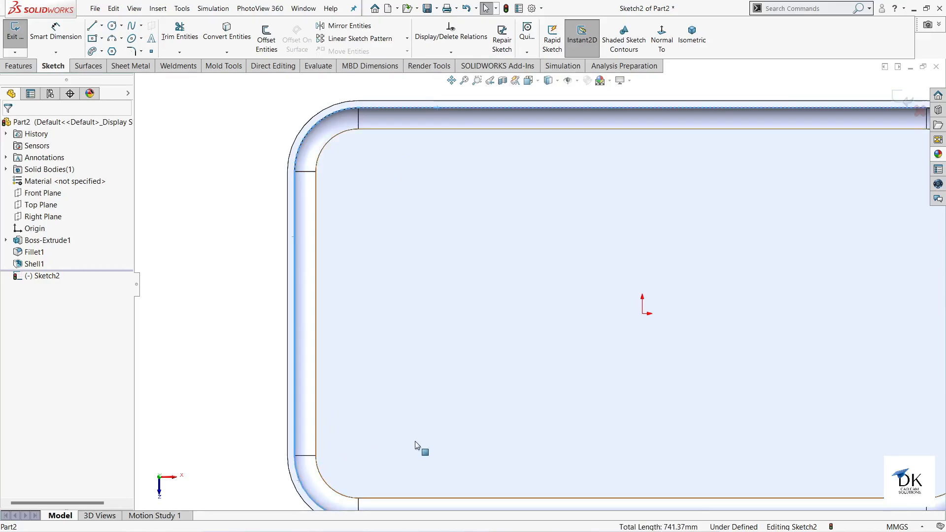
{"action": "scroll", "coordinate": [448, 406], "scroll_direction": "up", "scroll_amount": 2}
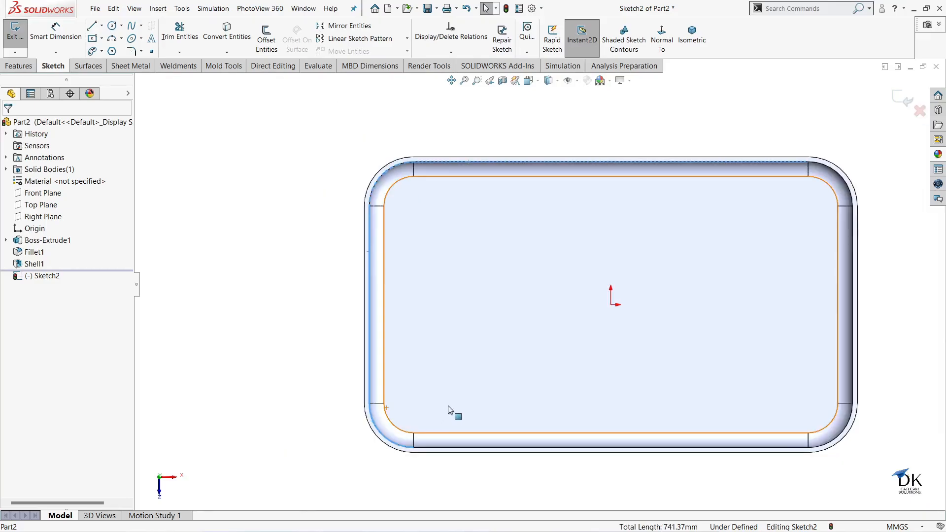
{"action": "left_click", "coordinate": [577, 445], "text": "ctrl"}
{"action": "left_click", "coordinate": [851, 437], "text": "ctrl"}
{"action": "left_click", "coordinate": [853, 382], "text": "ctrl"}
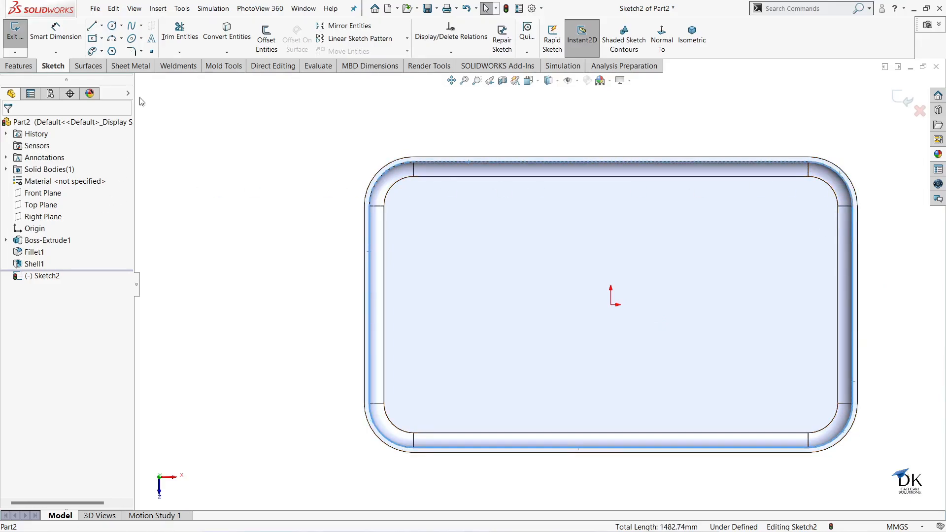
{"action": "left_click", "coordinate": [227, 33]}
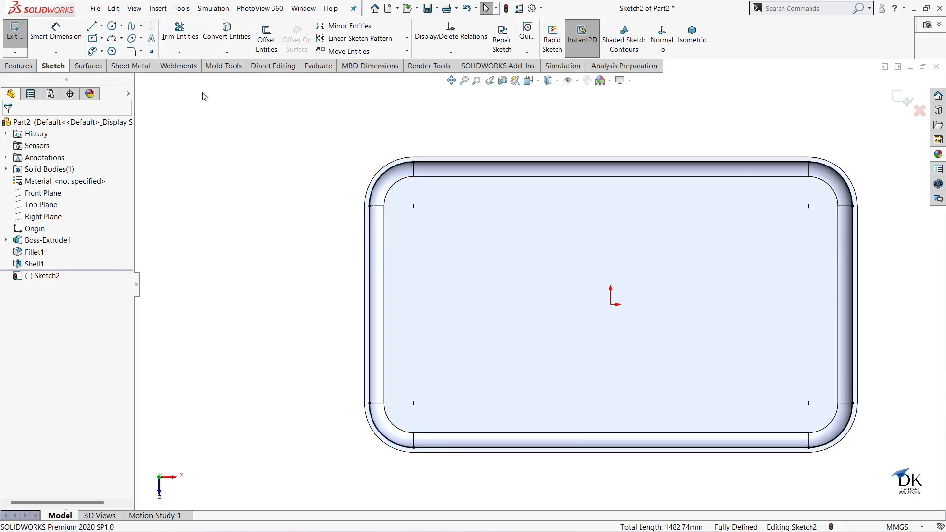
Offset the converted inner loop outward by 25 mm as a full chain.
{"action": "left_click", "coordinate": [265, 39]}
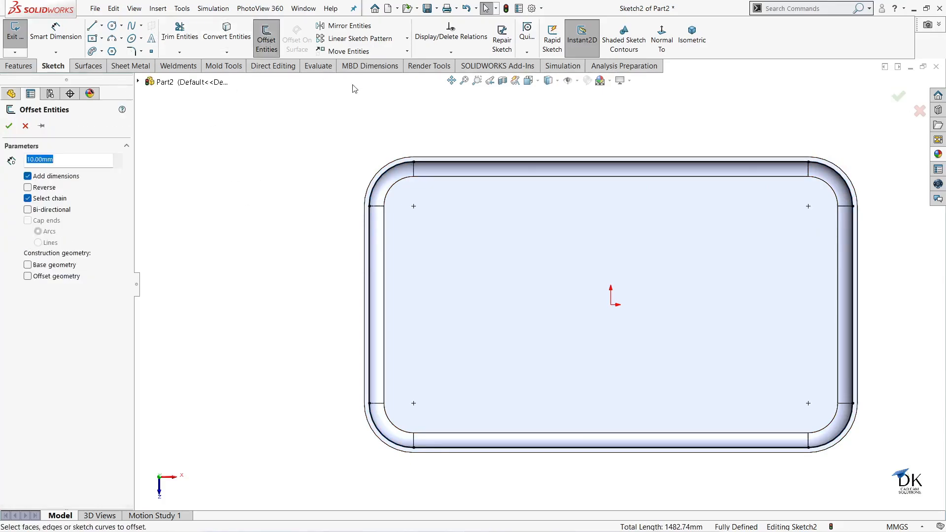
{"action": "left_click", "coordinate": [429, 161]}
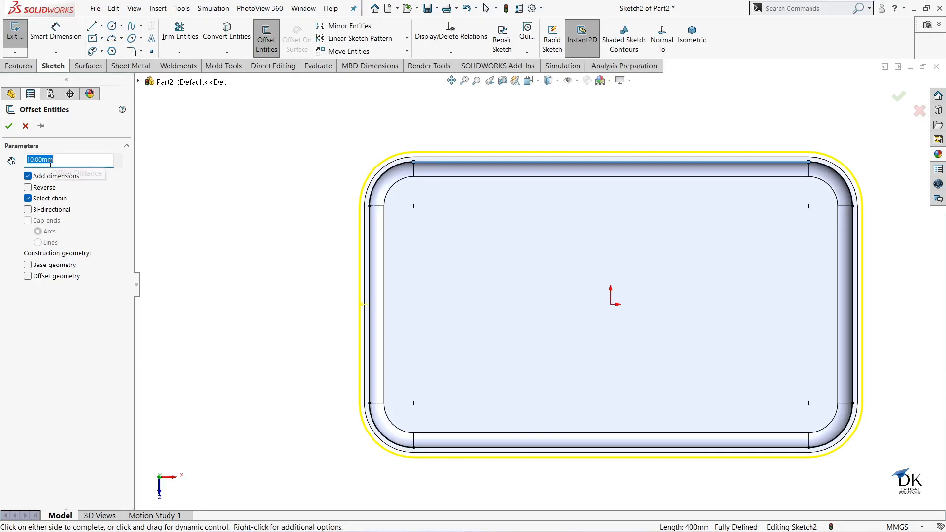
{"action": "key", "text": "Return"}
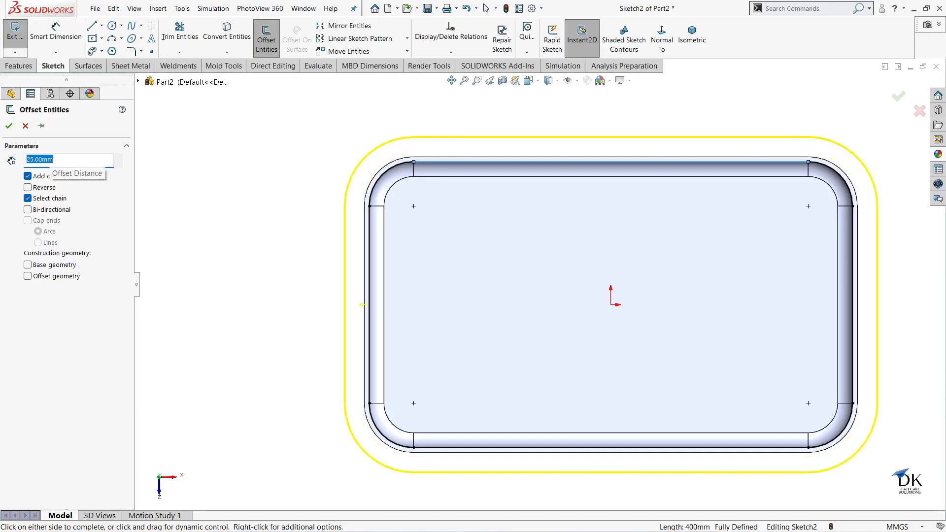
{"action": "left_click", "coordinate": [8, 127]}
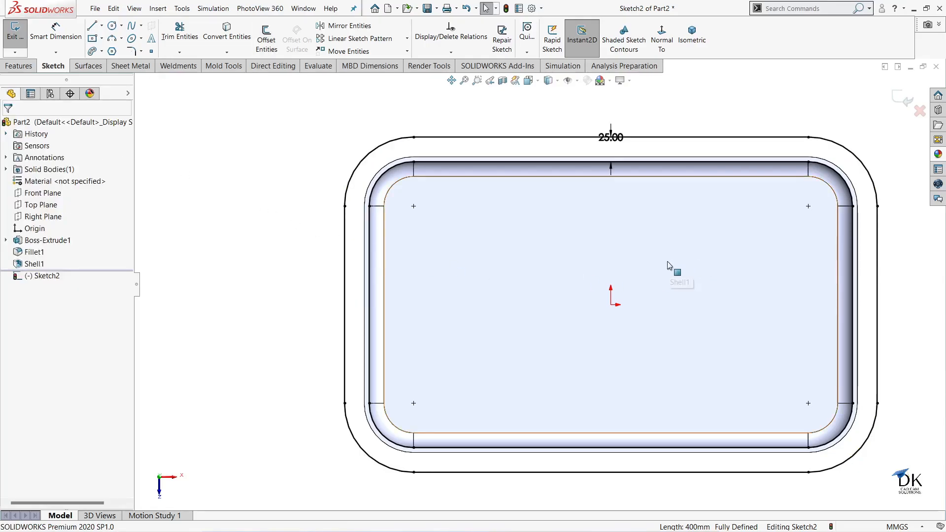
Extrude the offset rim profile 7 mm as a boss merged with the box.
{"action": "left_click", "coordinate": [898, 96]}
{"action": "left_click", "coordinate": [20, 37]}
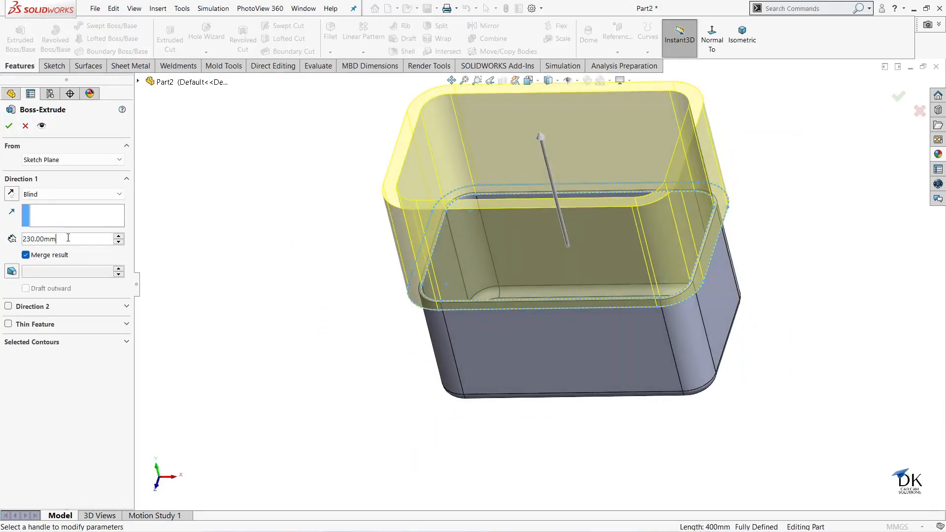
{"action": "type", "text": "7"}
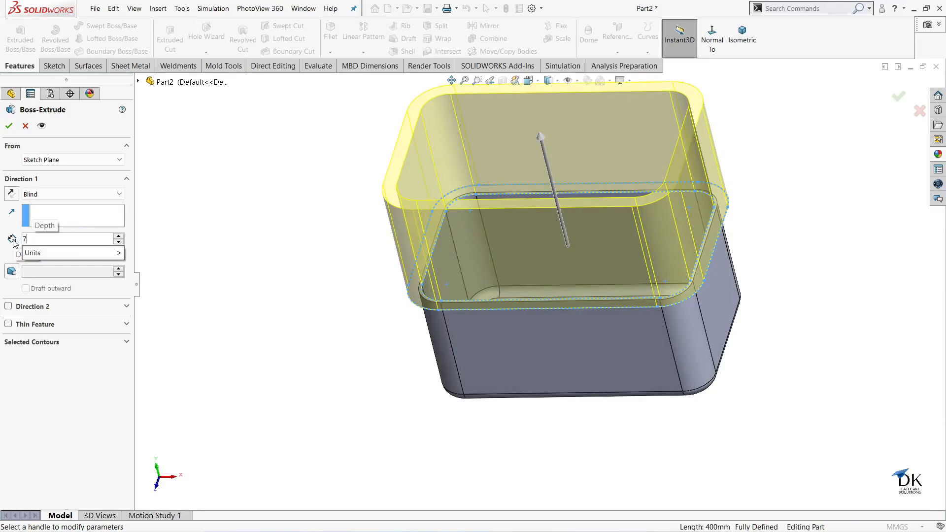
{"action": "key", "text": "Return"}
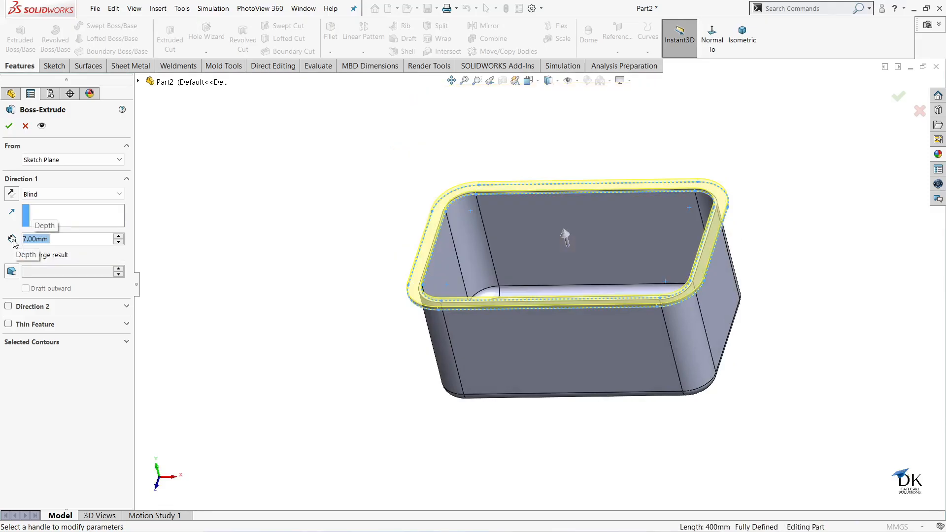
{"action": "left_click", "coordinate": [10, 126]}
Set up a linear pattern of the extruded rim, eight instances running down along the box's vertical corner edge.
{"action": "middle_click_drag", "start_coordinate": [589, 410], "coordinate": [804, 207]}
{"action": "left_click", "coordinate": [824, 198]}
{"action": "middle_click_drag", "start_coordinate": [833, 234], "coordinate": [737, 213]}
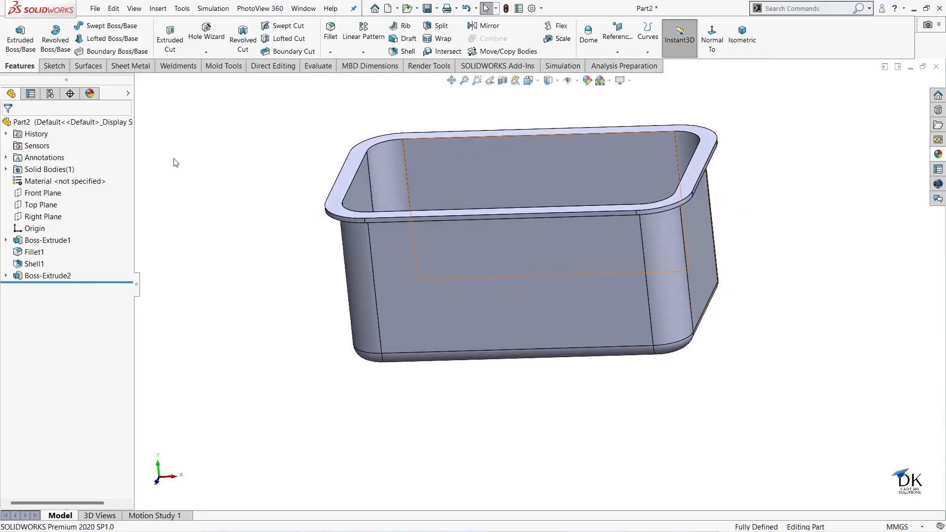
{"action": "left_click", "coordinate": [365, 53]}
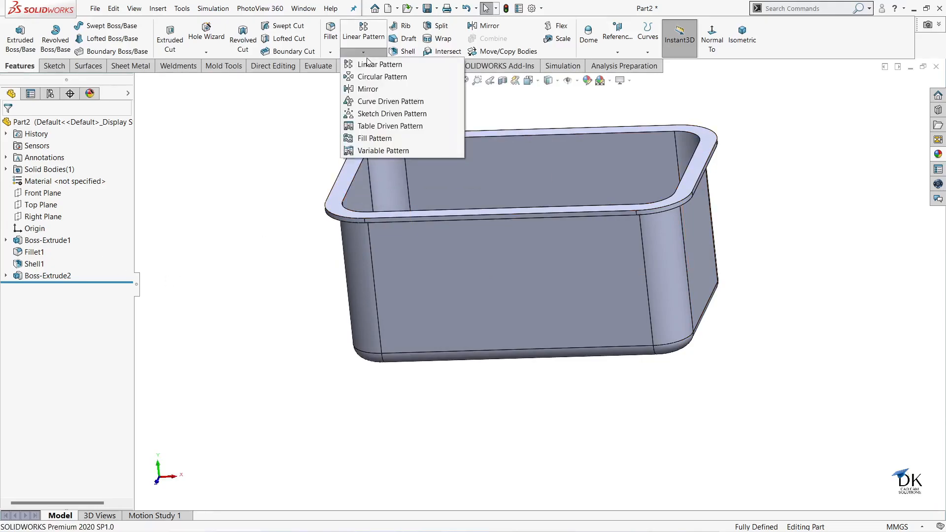
{"action": "left_click", "coordinate": [380, 61]}
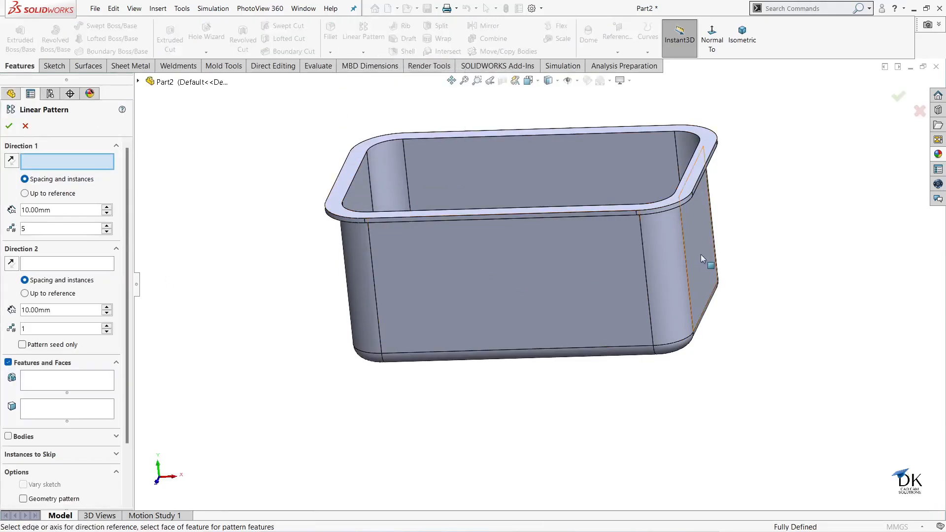
{"action": "left_click", "coordinate": [641, 238]}
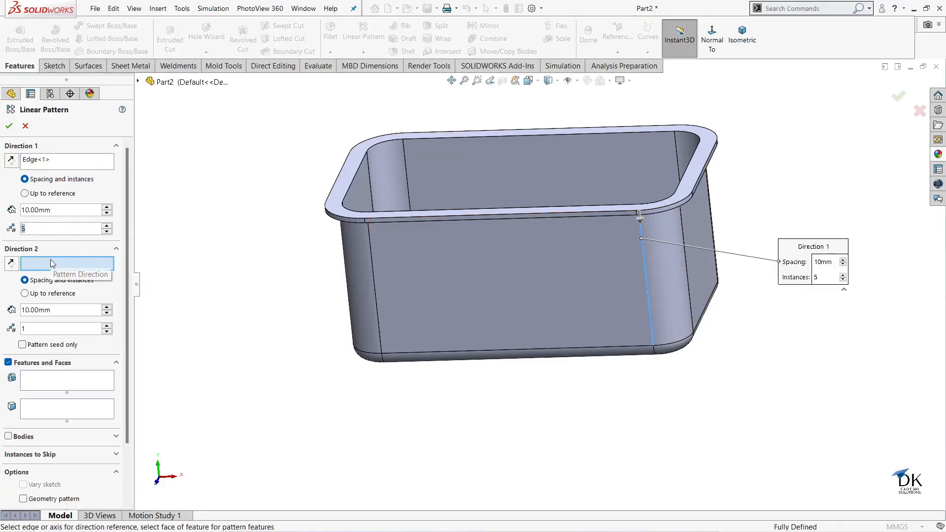
{"action": "key", "text": "Return"}
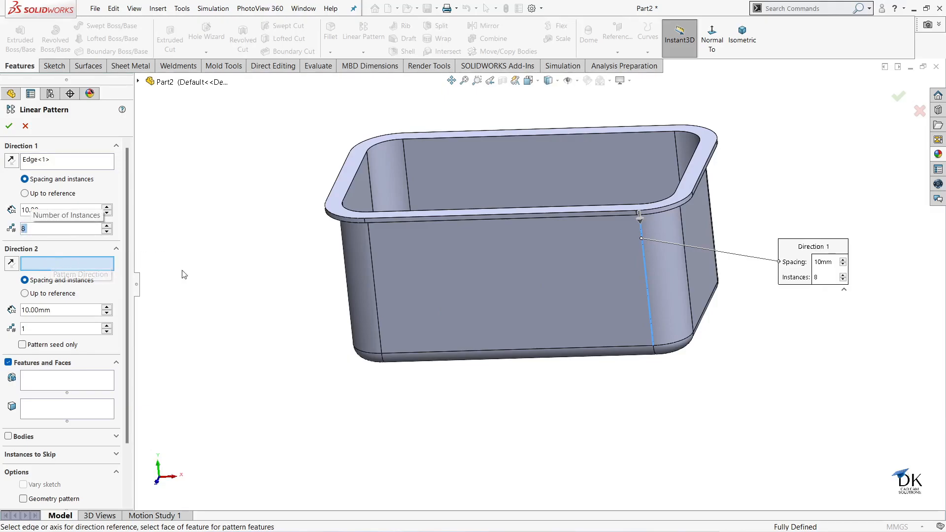
{"action": "left_click", "coordinate": [49, 387]}
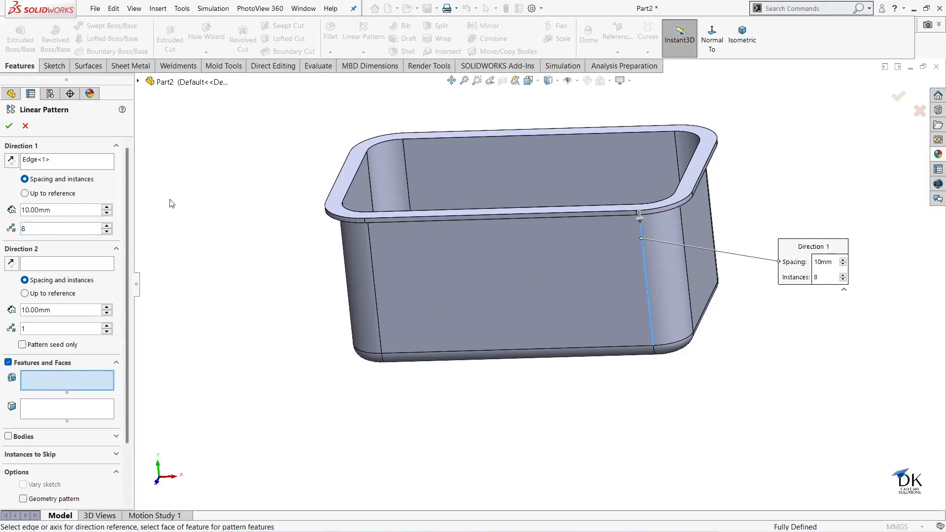
{"action": "left_click", "coordinate": [139, 81]}
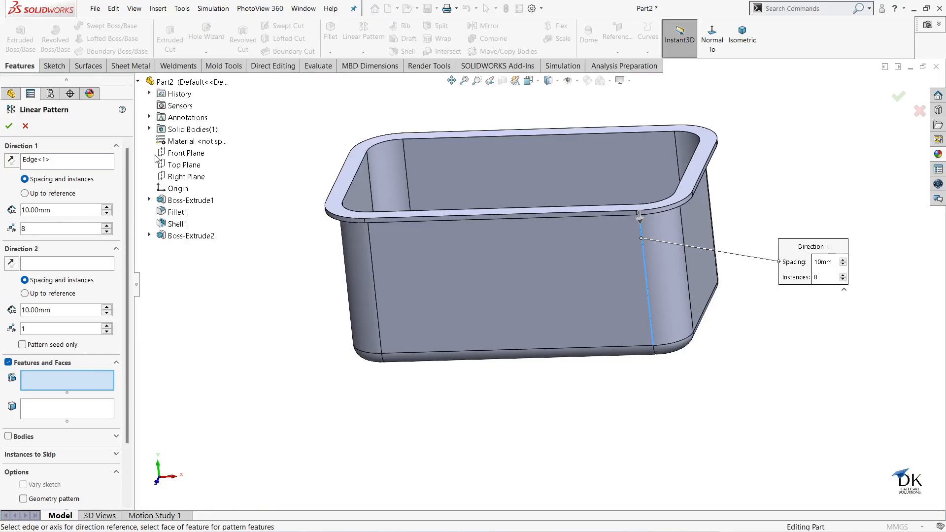
{"action": "left_click", "coordinate": [188, 236]}
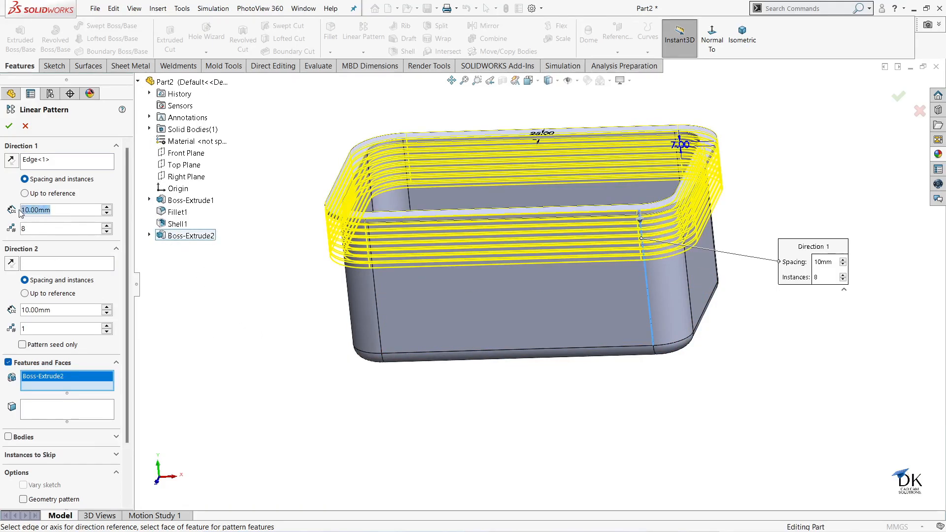
Try a 50 mm spacing for the rim pattern.
{"action": "type", "text": "50"}
{"action": "key", "text": "Return"}
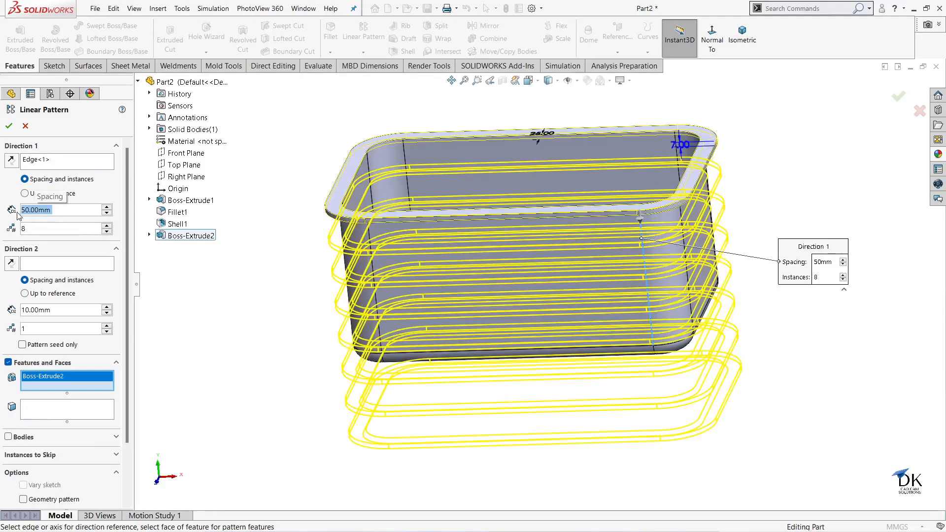
{"action": "middle_click_drag", "start_coordinate": [191, 352], "coordinate": [218, 289]}
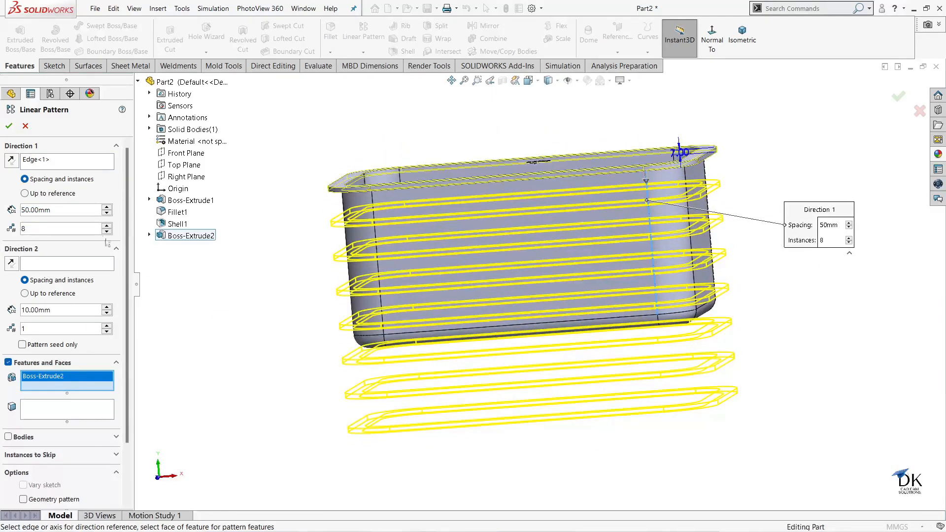
Set the rim pattern's spacing to 30 mm.
{"action": "left_click", "coordinate": [65, 209]}
{"action": "type", "text": "30"}
{"action": "key", "text": "Return"}
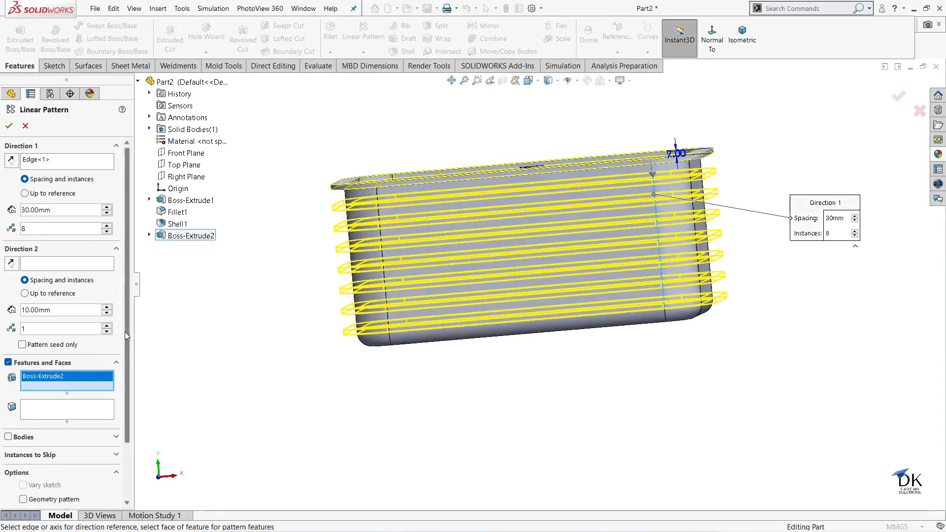
Skip the third through sixth instances of the rim pattern and complete the pattern.
{"action": "scroll", "coordinate": [126, 344], "scroll_direction": "down", "scroll_amount": 3}
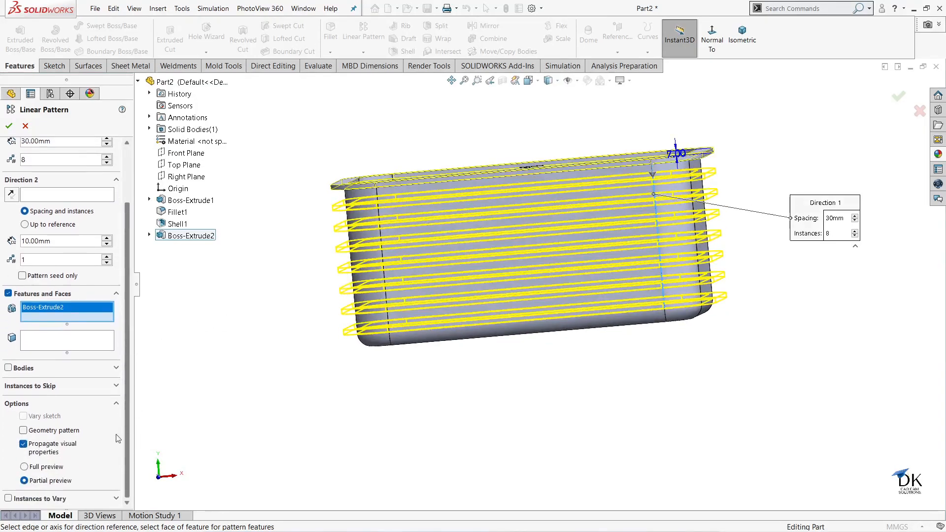
{"action": "left_click", "coordinate": [116, 386]}
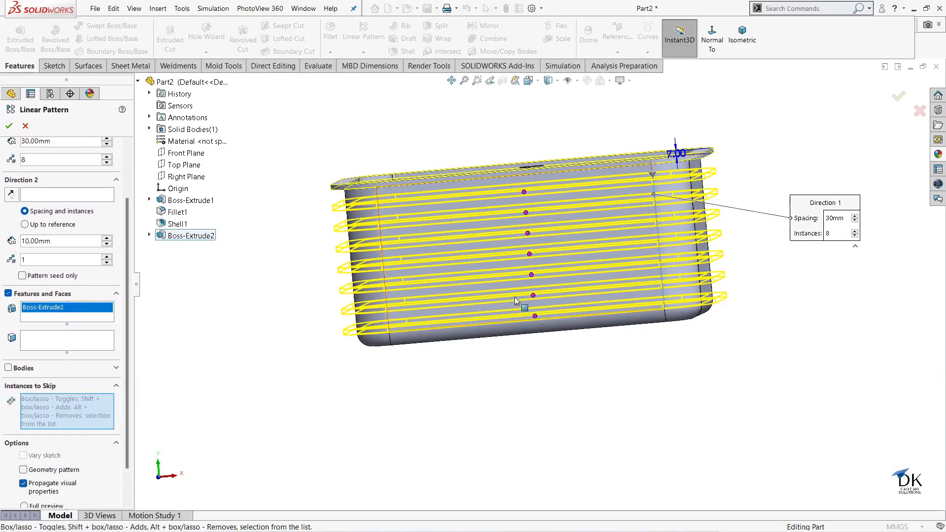
{"action": "left_click", "coordinate": [532, 274]}
{"action": "left_click", "coordinate": [530, 253]}
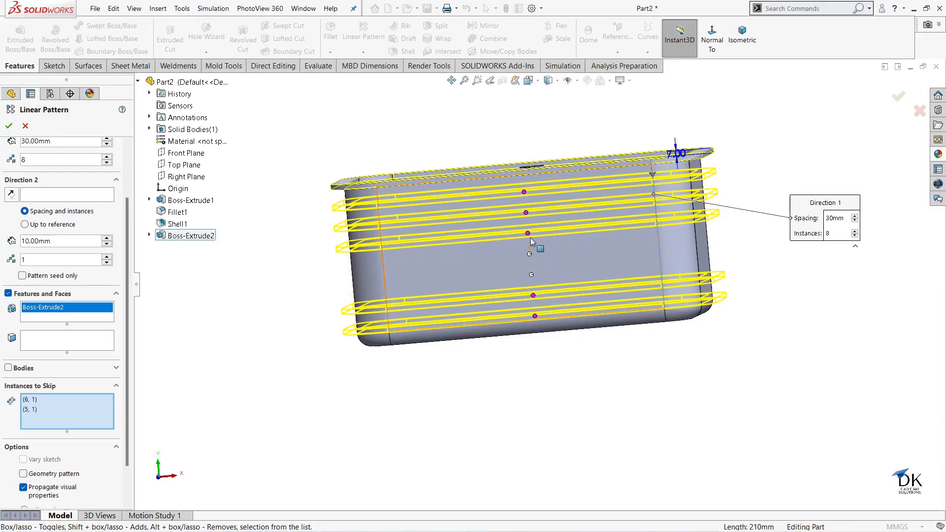
{"action": "left_click", "coordinate": [528, 234]}
{"action": "left_click", "coordinate": [525, 214]}
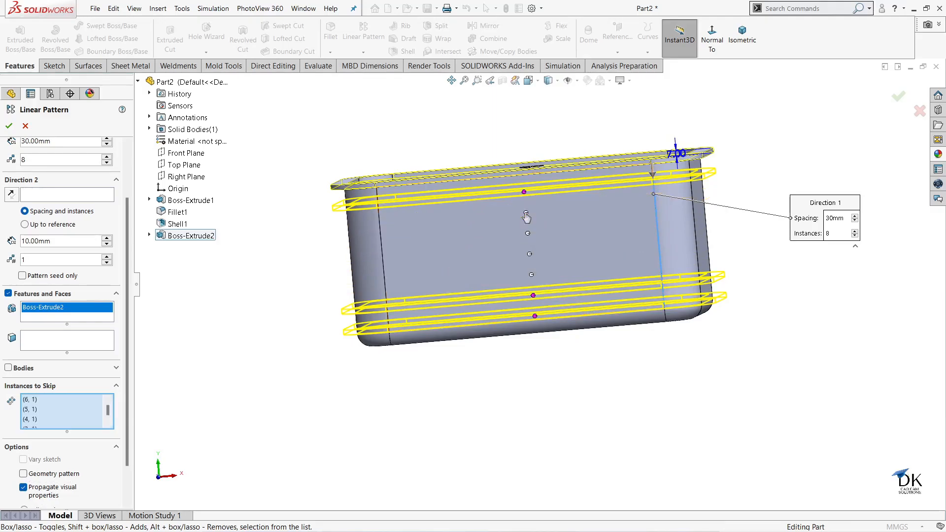
{"action": "mouse_move", "coordinate": [270, 292]}
{"action": "middle_mouse_down"}
{"action": "mouse_move", "coordinate": [290, 288]}
{"action": "mouse_move", "coordinate": [279, 286]}
{"action": "mouse_move", "coordinate": [270, 317]}
{"action": "mouse_move", "coordinate": [252, 320]}
{"action": "middle_mouse_up"}
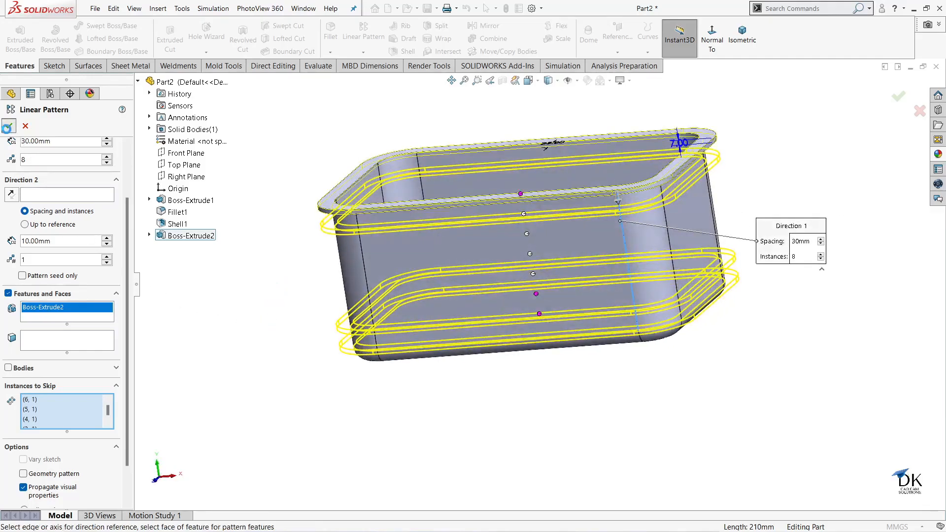
{"action": "left_click", "coordinate": [9, 127]}
Fillet the inner edge loop of the top rim with a 7 mm radius.
{"action": "middle_click_drag", "start_coordinate": [294, 344], "coordinate": [458, 395]}
{"action": "scroll", "coordinate": [520, 241], "scroll_direction": "down", "scroll_amount": 2}
{"action": "middle_click_drag", "start_coordinate": [520, 240], "coordinate": [513, 218]}
{"action": "scroll", "coordinate": [514, 218], "scroll_direction": "up", "scroll_amount": 1}
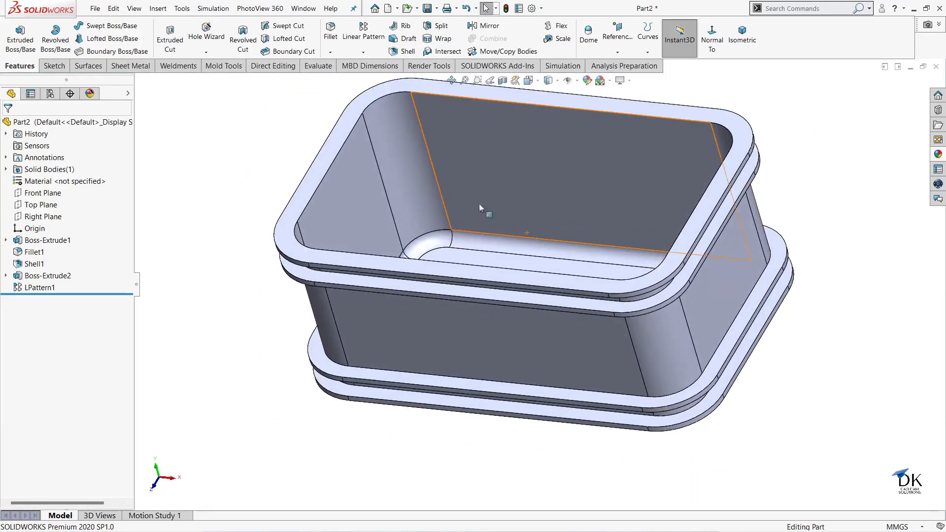
{"action": "left_click", "coordinate": [352, 130]}
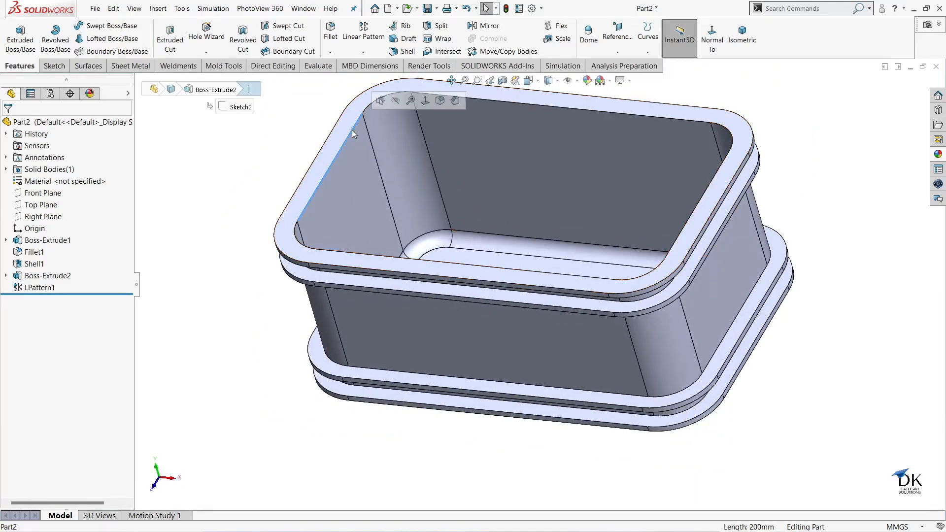
{"action": "left_click", "coordinate": [440, 101]}
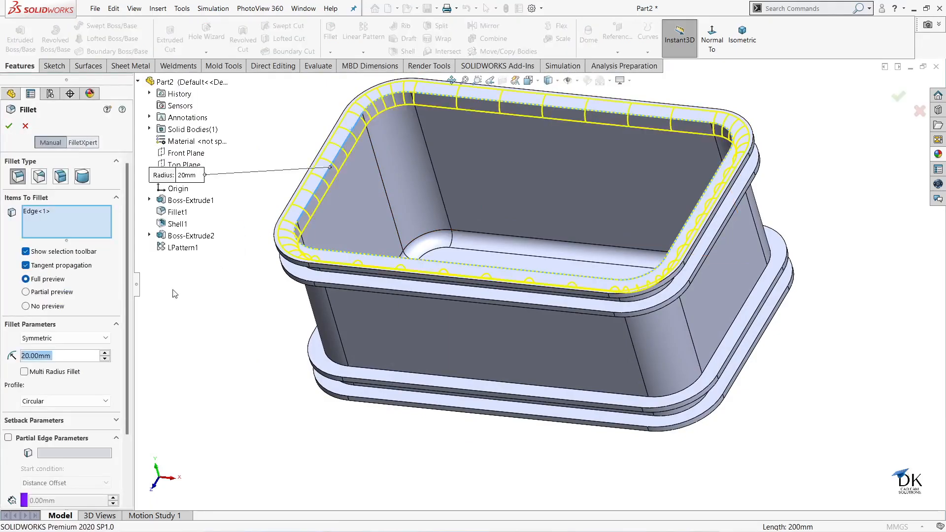
{"action": "type", "text": "5"}
{"action": "key", "text": "Return"}
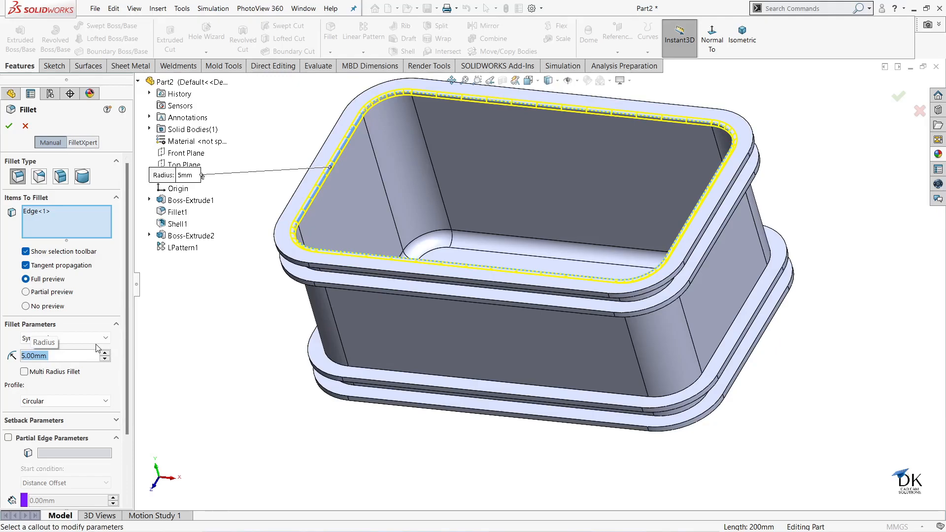
{"action": "type", "text": "7"}
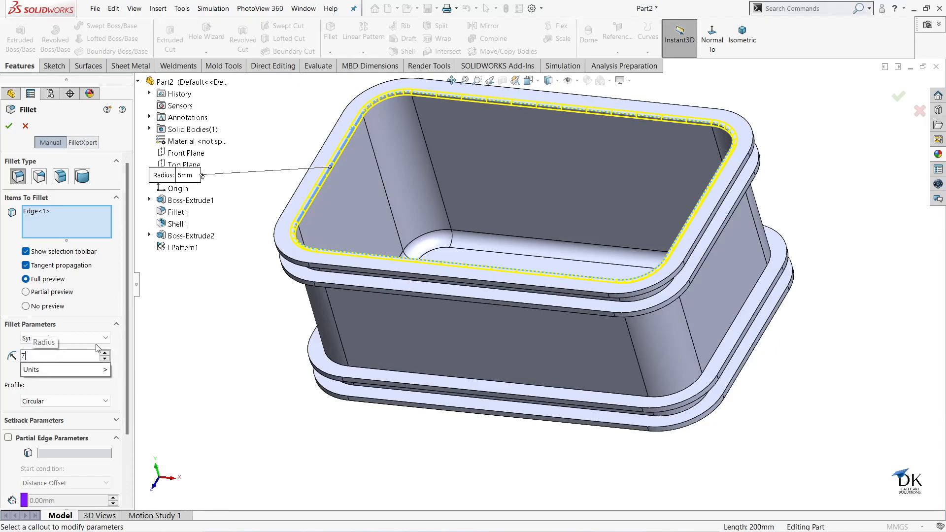
{"action": "key", "text": "Return"}
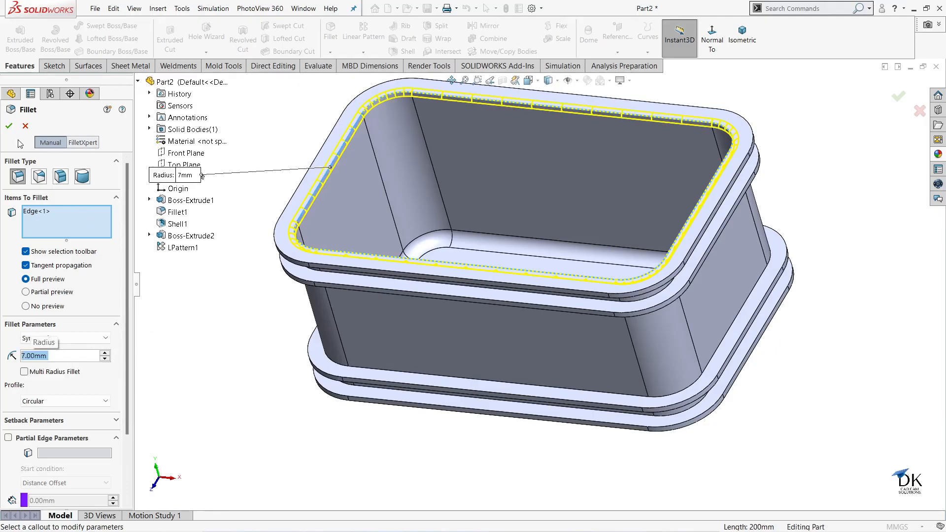
{"action": "left_click", "coordinate": [9, 126]}
{"action": "middle_click_drag", "start_coordinate": [232, 345], "coordinate": [691, 375]}
{"action": "middle_click_drag", "start_coordinate": [670, 315], "coordinate": [541, 222]}
{"action": "middle_click_drag", "start_coordinate": [603, 238], "coordinate": [604, 359]}
{"action": "scroll", "coordinate": [603, 359], "scroll_direction": "up", "scroll_amount": 2}
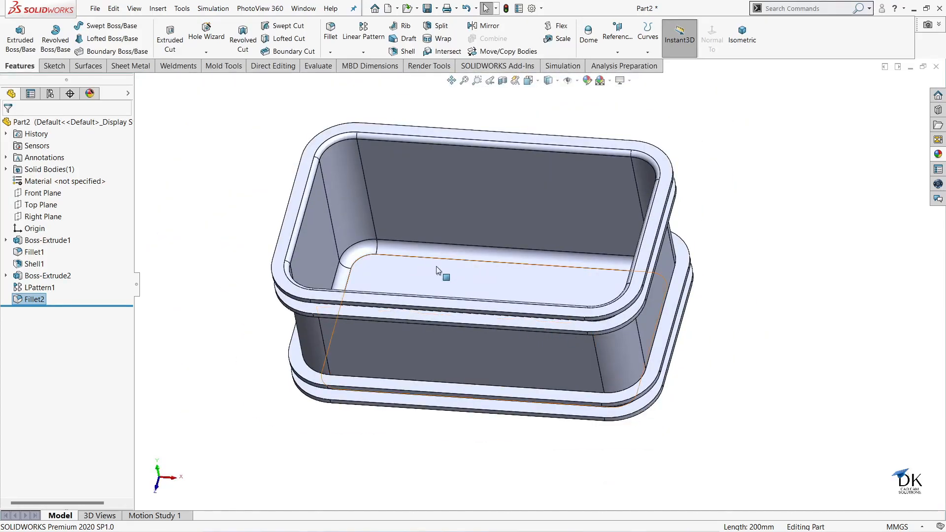
{"action": "scroll", "coordinate": [463, 251], "scroll_direction": "up", "scroll_amount": 2}
{"action": "scroll", "coordinate": [454, 274], "scroll_direction": "down", "scroll_amount": 2}
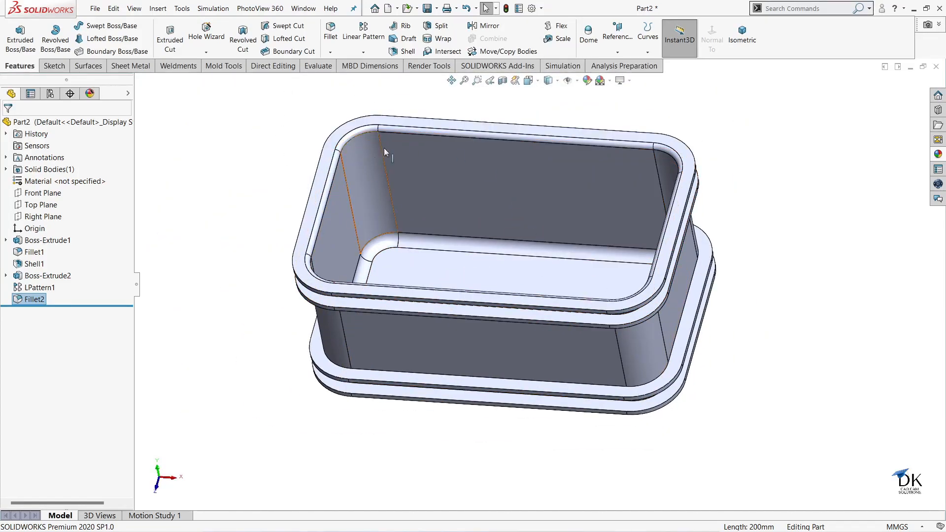
Create a reference plane offset 100 mm from the Front Plane, toward the container's front side.
{"action": "left_click", "coordinate": [617, 52]}
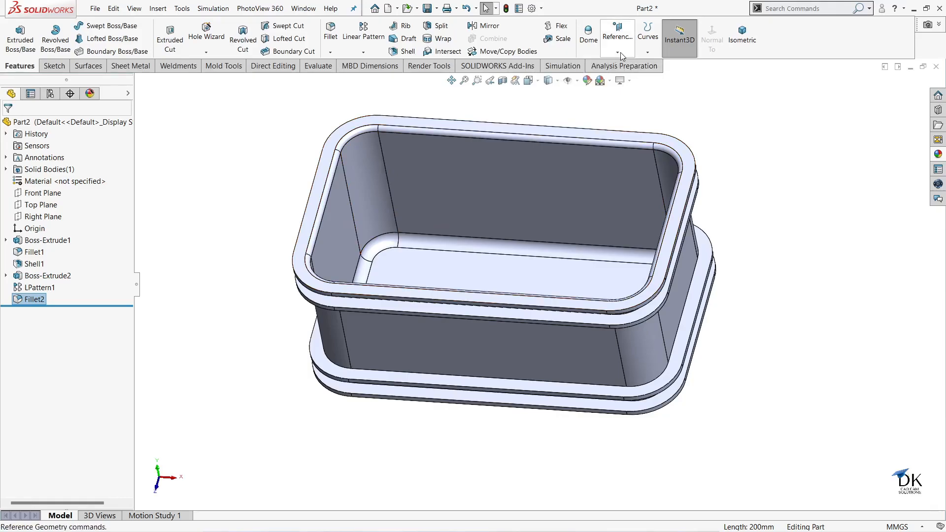
{"action": "left_click", "coordinate": [616, 65]}
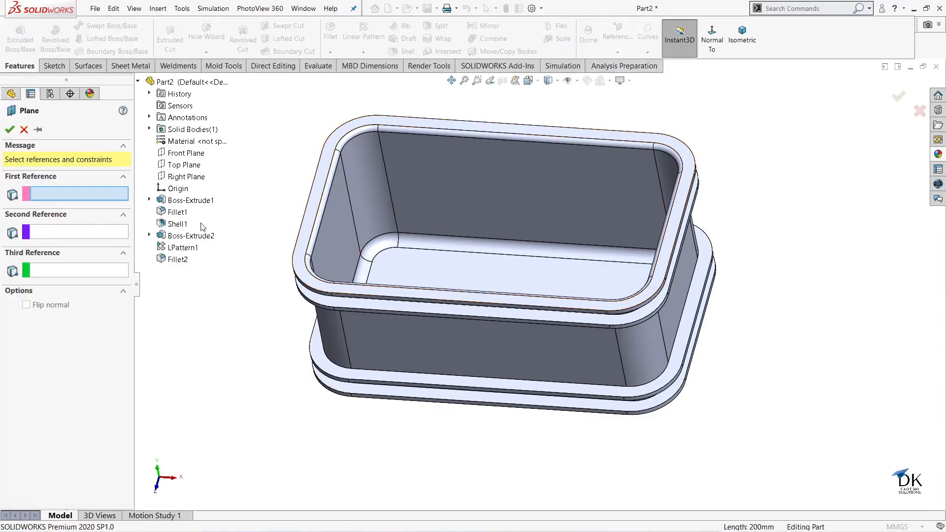
{"action": "left_click", "coordinate": [169, 153]}
{"action": "middle_click_drag", "start_coordinate": [729, 271], "coordinate": [773, 246]}
{"action": "left_click_drag", "start_coordinate": [67, 280], "coordinate": [38, 284]}
{"action": "type", "text": "100"}
{"action": "key", "text": "Return"}
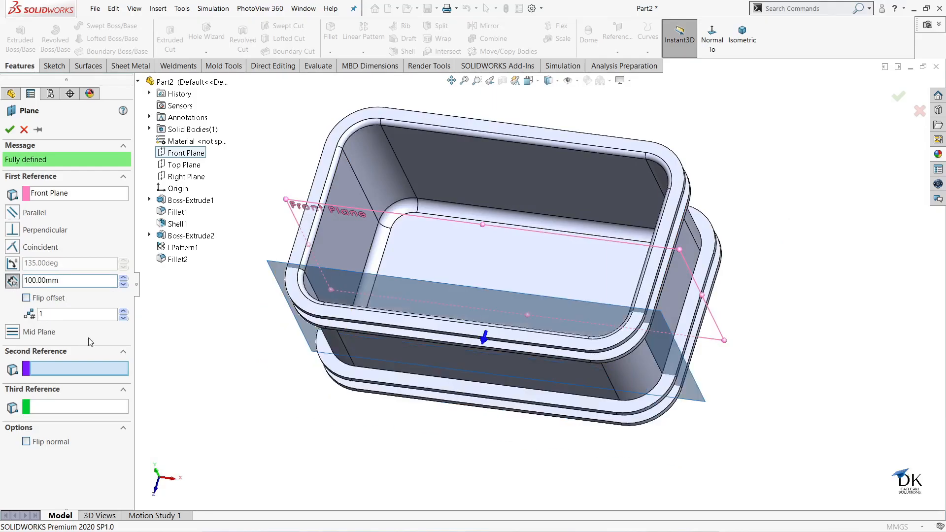
{"action": "left_click", "coordinate": [9, 129]}
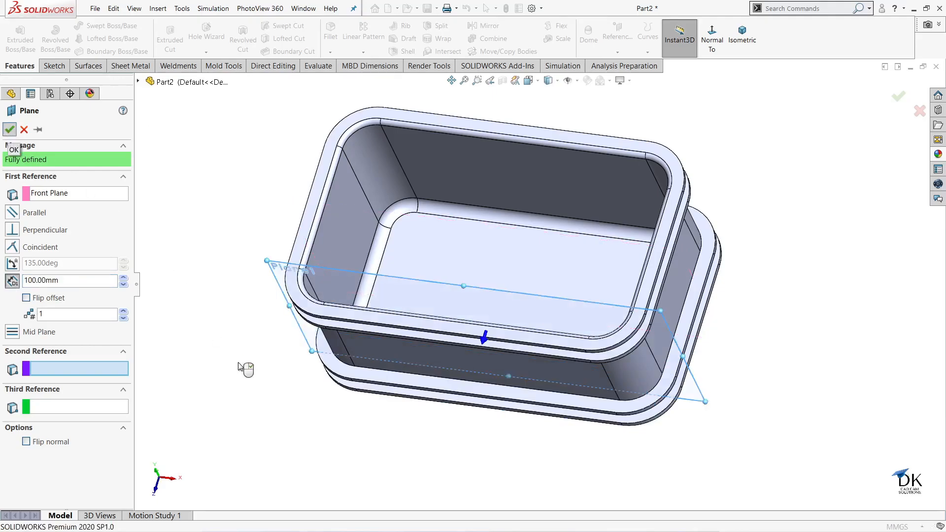
Create a reference plane offset 200 mm from the Right Plane, toward the container's right end.
{"action": "middle_click_drag", "start_coordinate": [243, 363], "coordinate": [249, 320]}
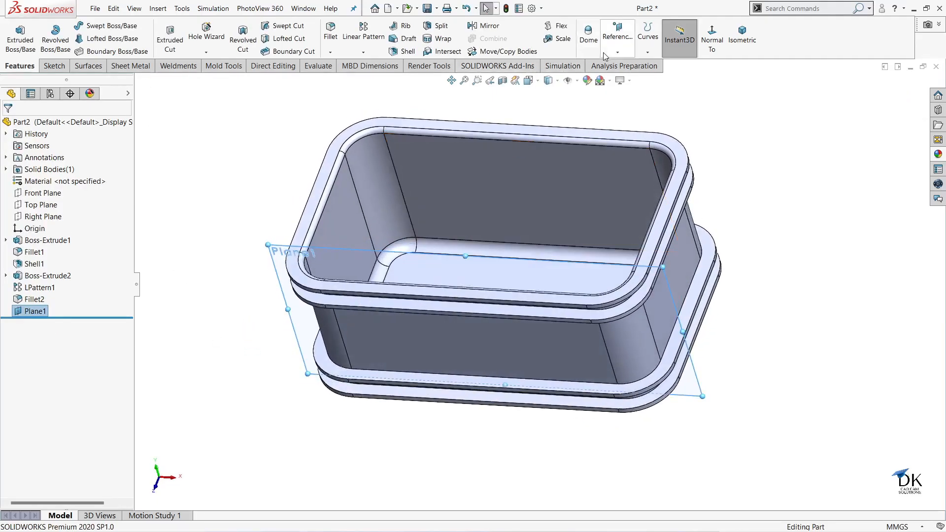
{"action": "left_click", "coordinate": [617, 51]}
{"action": "left_click", "coordinate": [616, 64]}
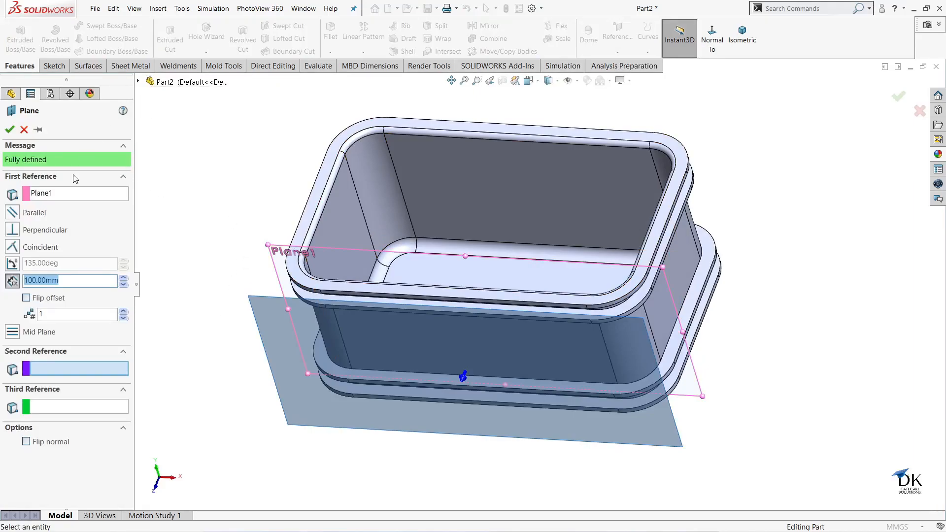
{"action": "left_click", "coordinate": [63, 199]}
{"action": "left_click", "coordinate": [94, 206]}
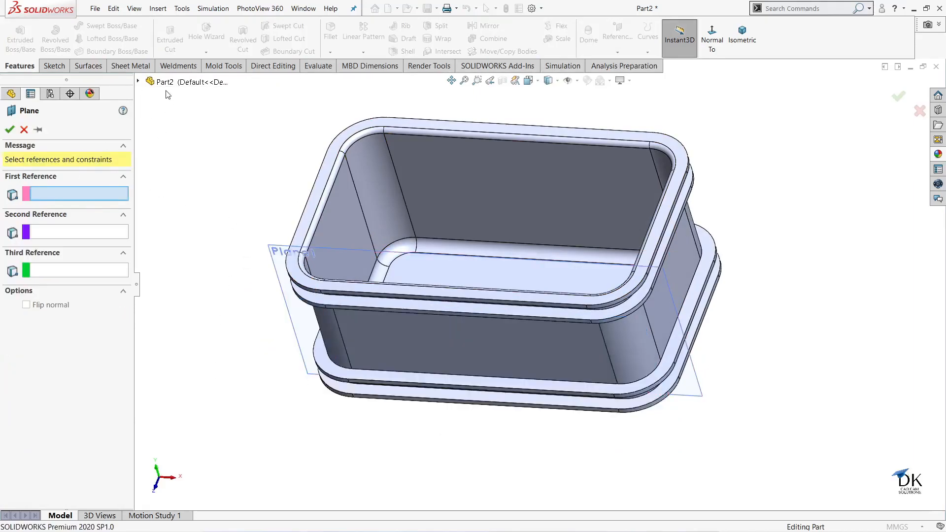
{"action": "left_click", "coordinate": [139, 82]}
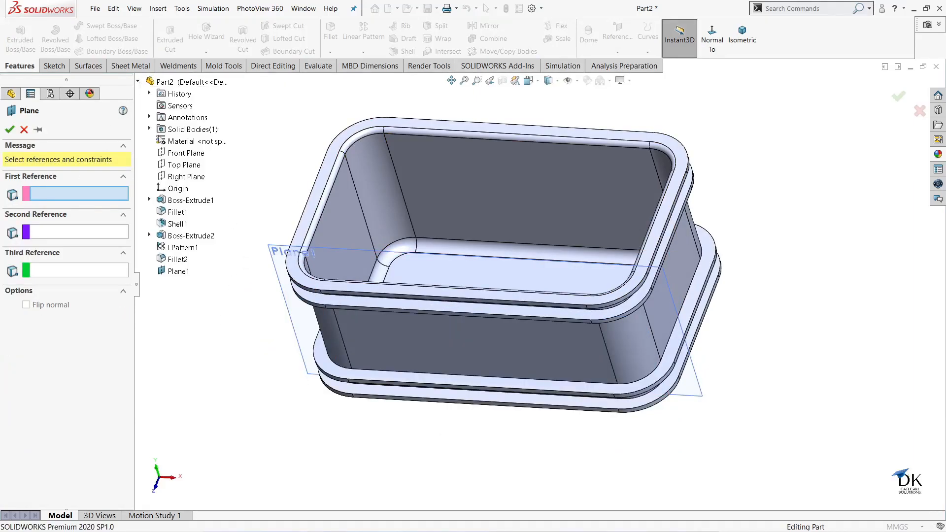
{"action": "left_click", "coordinate": [174, 177]}
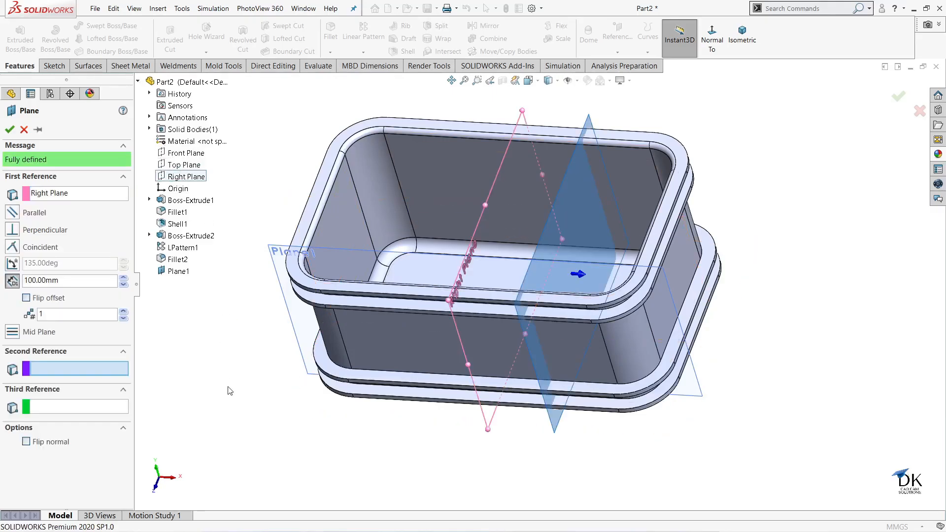
{"action": "left_click_drag", "start_coordinate": [69, 280], "coordinate": [18, 281]}
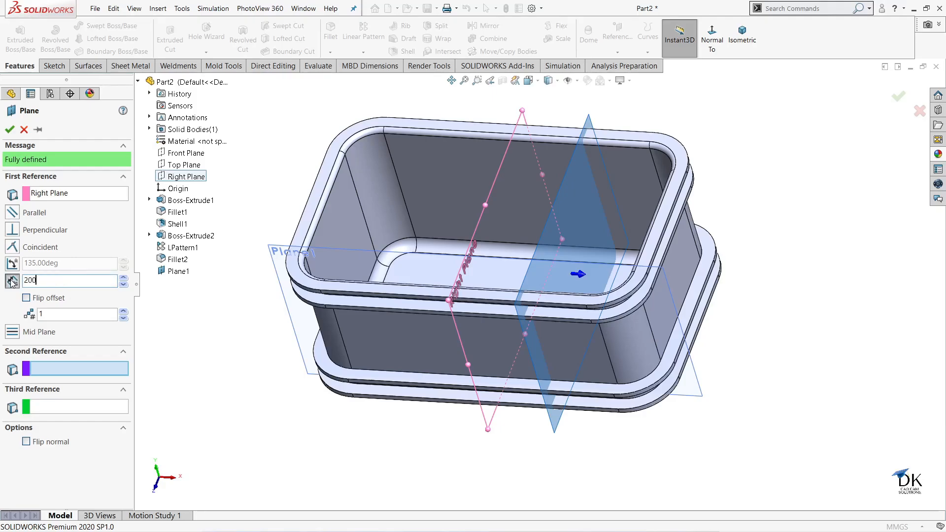
{"action": "key", "text": "Return"}
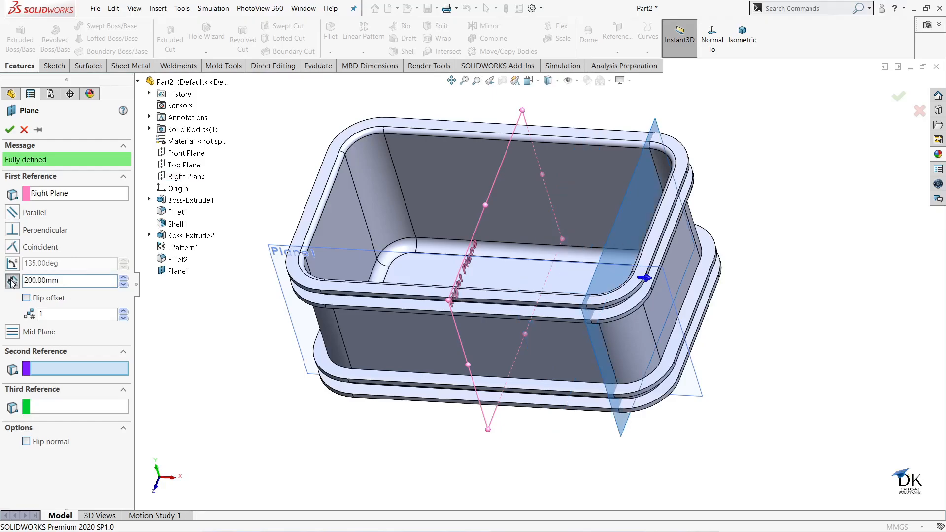
{"action": "left_click", "coordinate": [9, 130]}
Create a reference axis at the intersection of the two offset planes, using the Two Planes option.
{"action": "mouse_move", "coordinate": [351, 450]}
{"action": "middle_mouse_down"}
{"action": "mouse_move", "coordinate": [406, 444]}
{"action": "mouse_move", "coordinate": [363, 442]}
{"action": "middle_mouse_up"}
{"action": "scroll", "coordinate": [731, 324], "scroll_direction": "up", "scroll_amount": 5}
{"action": "scroll", "coordinate": [734, 315], "scroll_direction": "down", "scroll_amount": 5}
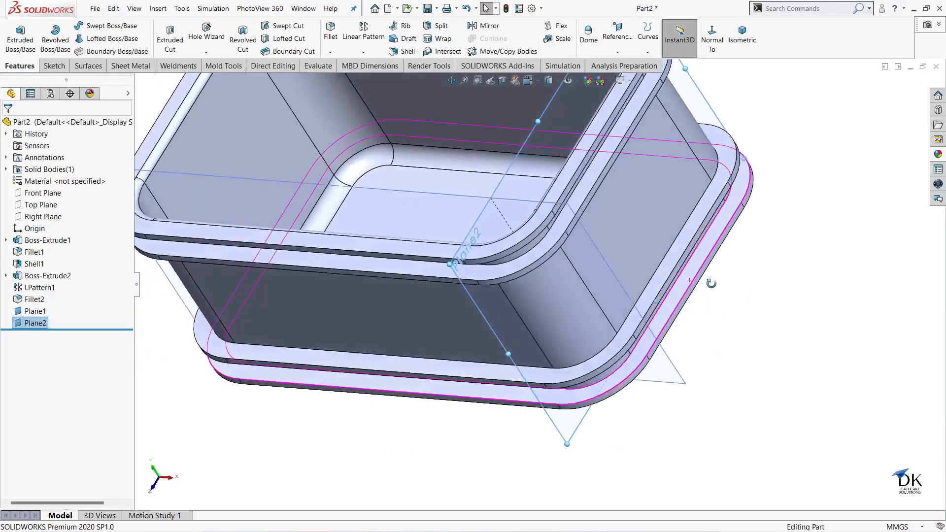
{"action": "scroll", "coordinate": [733, 298], "scroll_direction": "down", "scroll_amount": 2}
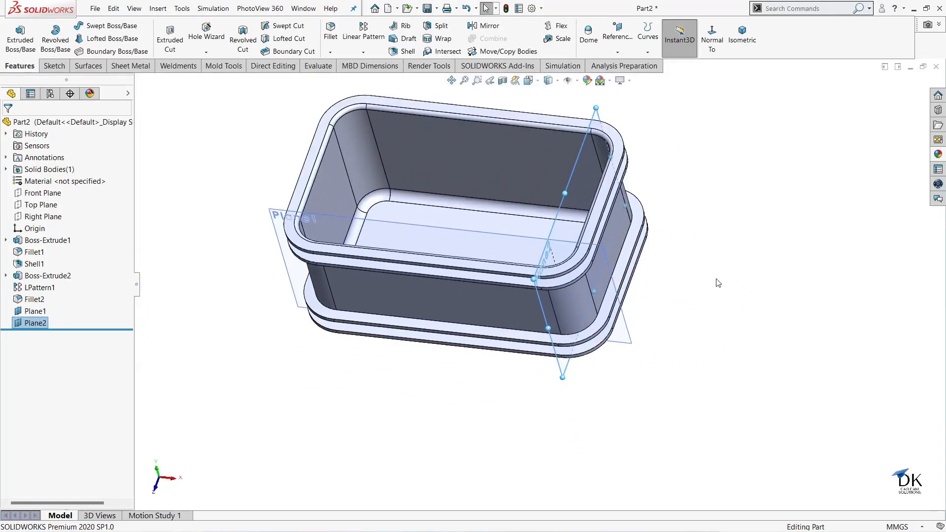
{"action": "left_click", "coordinate": [618, 52]}
{"action": "left_click", "coordinate": [626, 78]}
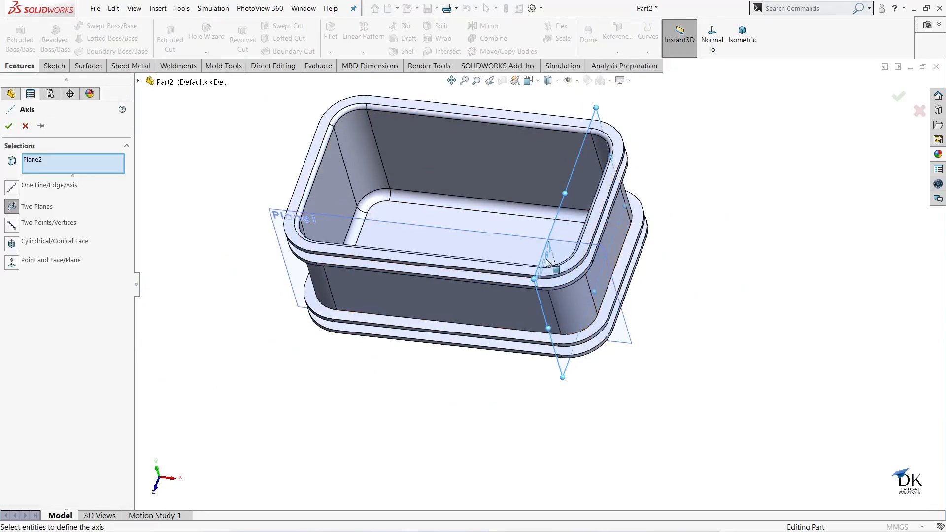
{"action": "left_click", "coordinate": [569, 247]}
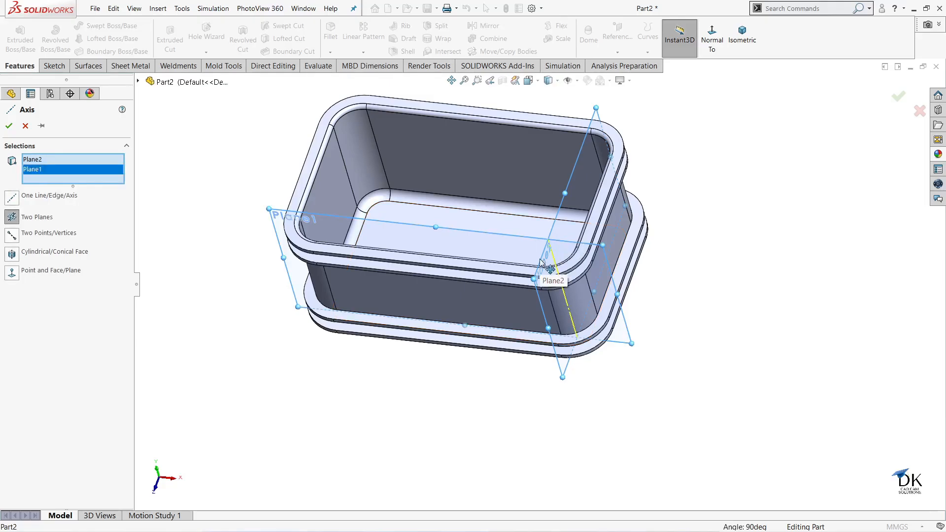
{"action": "scroll", "coordinate": [569, 270], "scroll_direction": "down", "scroll_amount": 3}
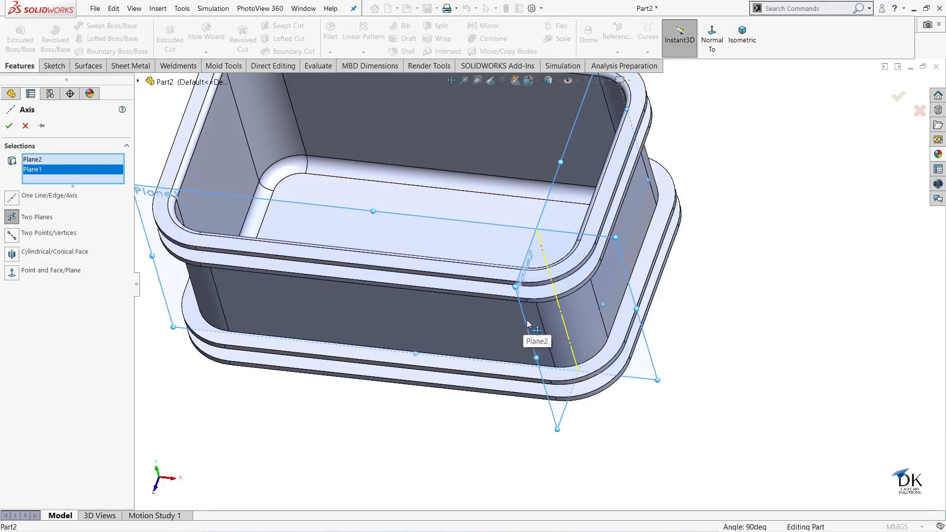
{"action": "left_click", "coordinate": [9, 126]}
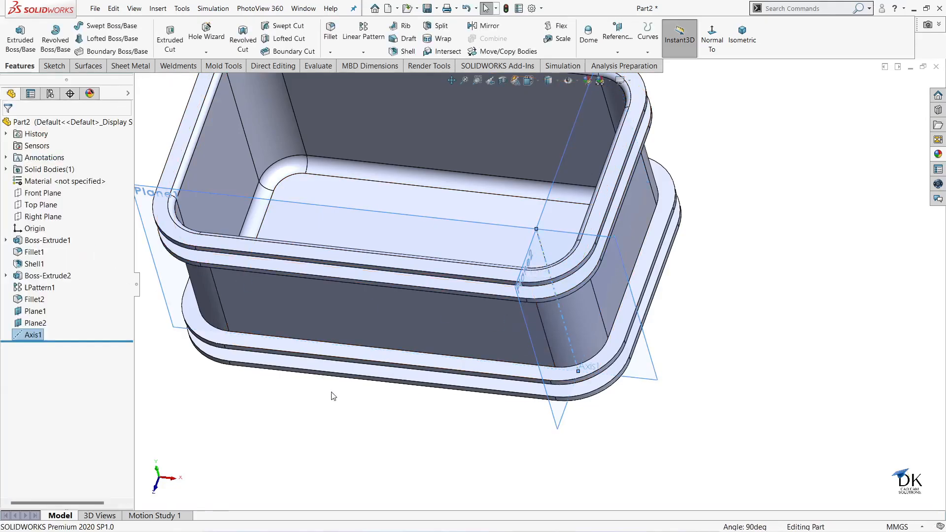
Create a reference plane through the new axis, at 45 degrees to the plane offset from the Right Plane.
{"action": "middle_click_drag", "start_coordinate": [723, 243], "coordinate": [735, 262]}
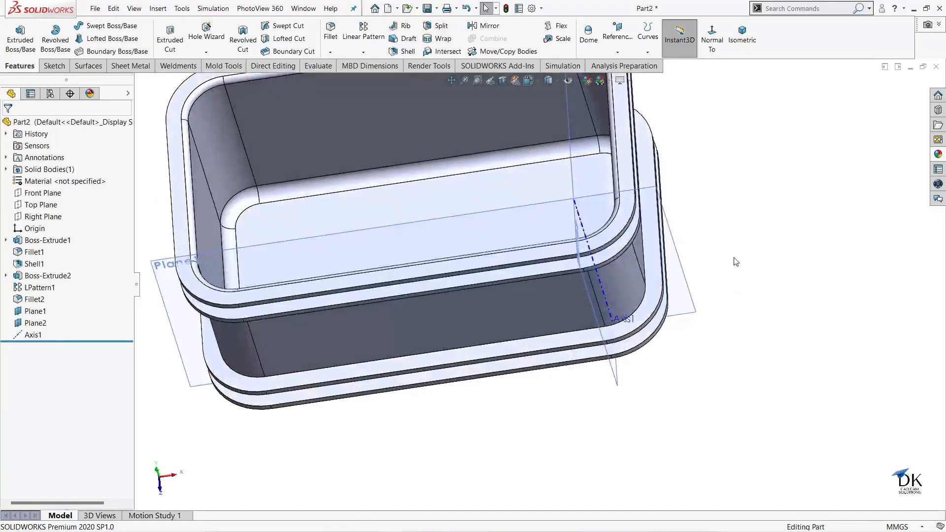
{"action": "key", "text": "z"}
{"action": "scroll", "coordinate": [708, 193], "scroll_direction": "down", "scroll_amount": 2}
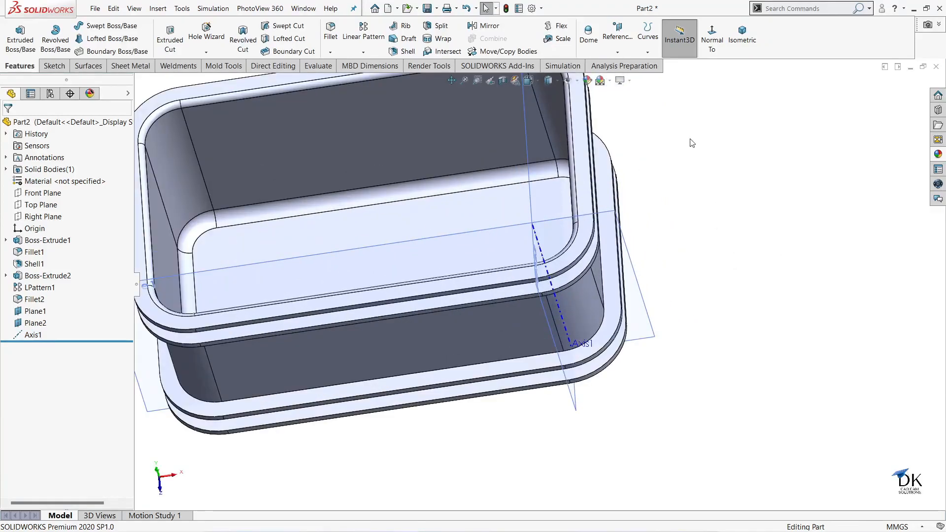
{"action": "left_click", "coordinate": [617, 52]}
{"action": "left_click", "coordinate": [626, 64]}
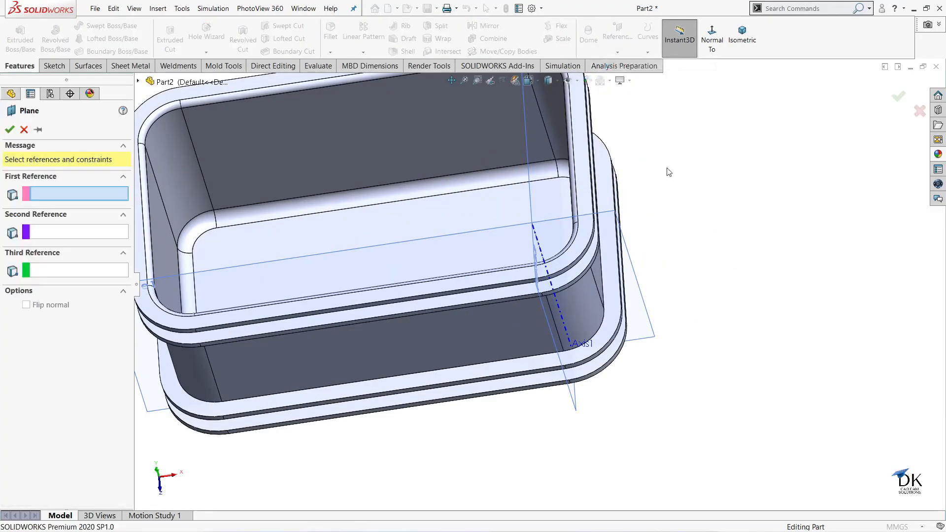
{"action": "left_click", "coordinate": [538, 243]}
{"action": "mouse_move", "coordinate": [776, 160]}
{"action": "middle_mouse_down"}
{"action": "mouse_move", "coordinate": [765, 173]}
{"action": "mouse_move", "coordinate": [773, 207]}
{"action": "mouse_move", "coordinate": [767, 163]}
{"action": "middle_mouse_up"}
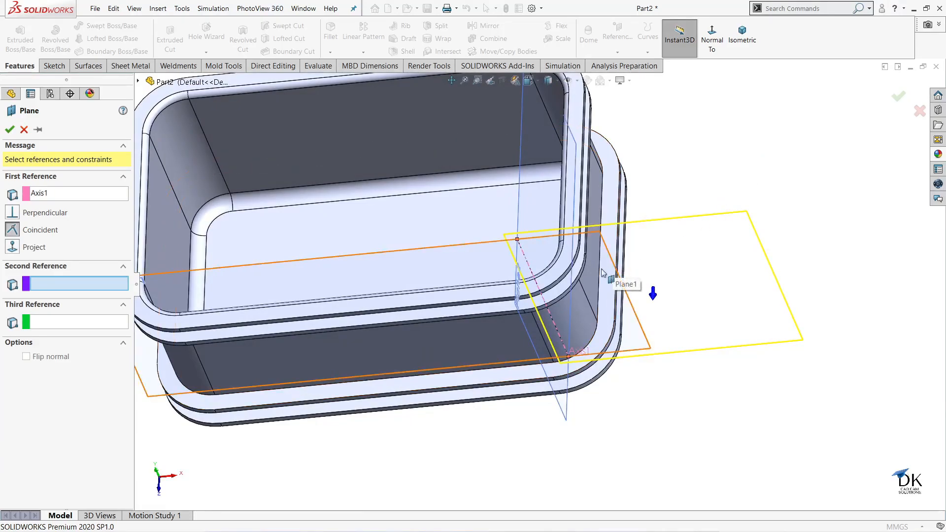
{"action": "left_click", "coordinate": [526, 324]}
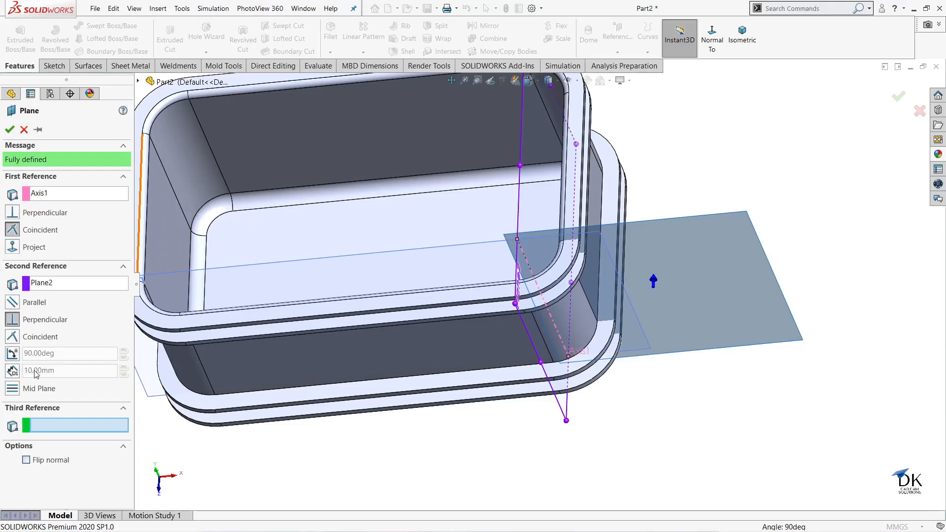
{"action": "left_click", "coordinate": [12, 354]}
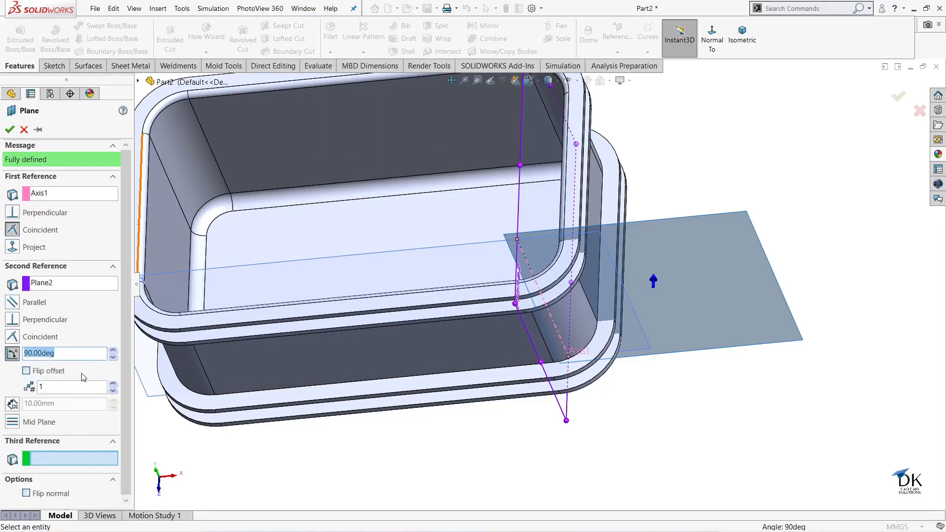
{"action": "type", "text": "45"}
{"action": "key", "text": "Return"}
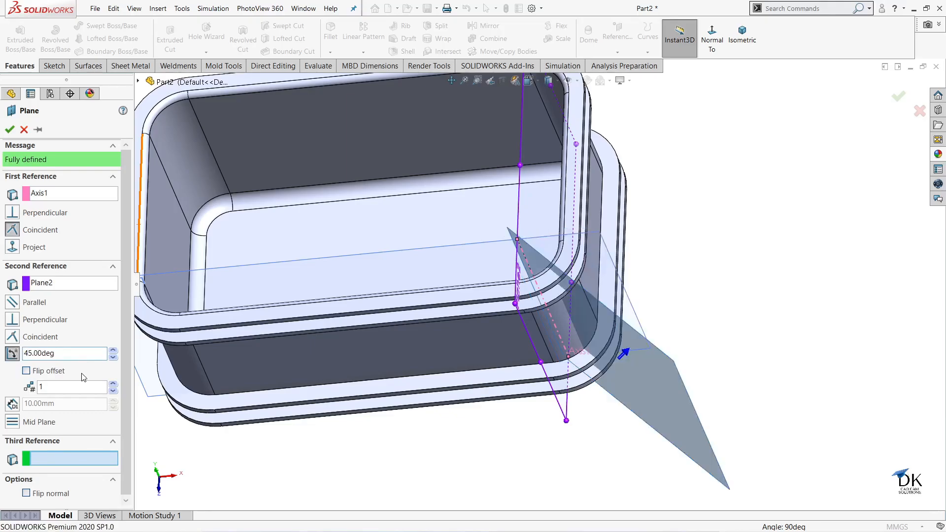
{"action": "left_click", "coordinate": [9, 129]}
Start a sketch on the 45-degree plane and view it face-on at the container's corner.
{"action": "scroll", "coordinate": [685, 236], "scroll_direction": "up", "scroll_amount": 3}
{"action": "middle_click_drag", "start_coordinate": [683, 242], "coordinate": [735, 167]}
{"action": "scroll", "coordinate": [744, 177], "scroll_direction": "up", "scroll_amount": 2}
{"action": "middle_click_drag", "start_coordinate": [605, 253], "coordinate": [747, 219]}
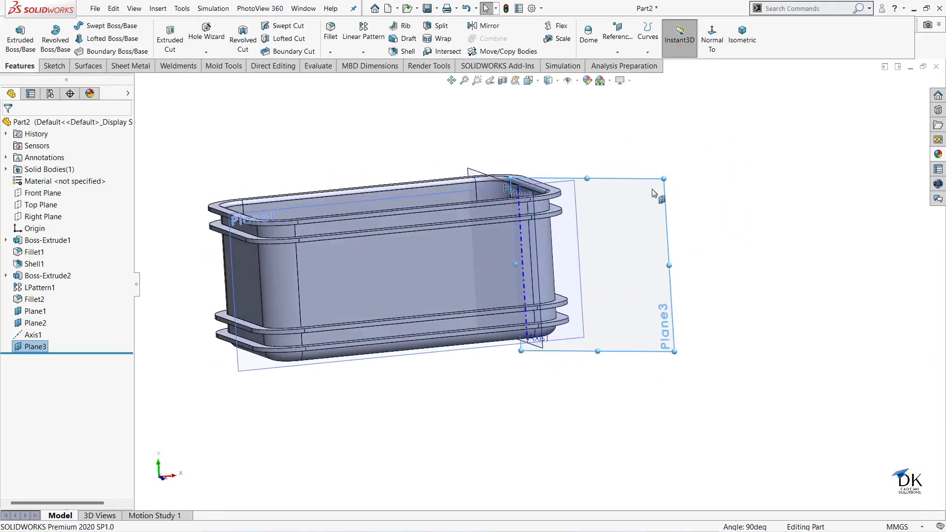
{"action": "scroll", "coordinate": [617, 228], "scroll_direction": "down", "scroll_amount": 2}
{"action": "left_click", "coordinate": [629, 219]}
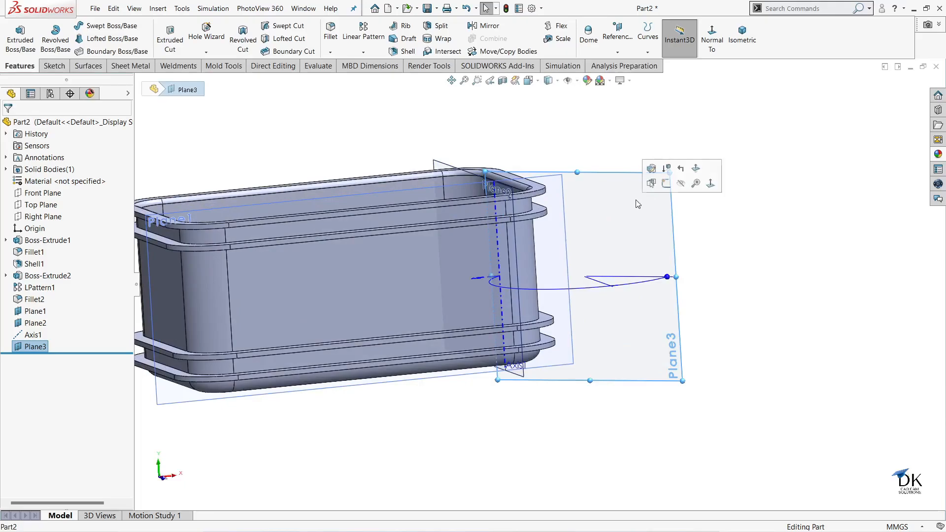
{"action": "left_click", "coordinate": [668, 184]}
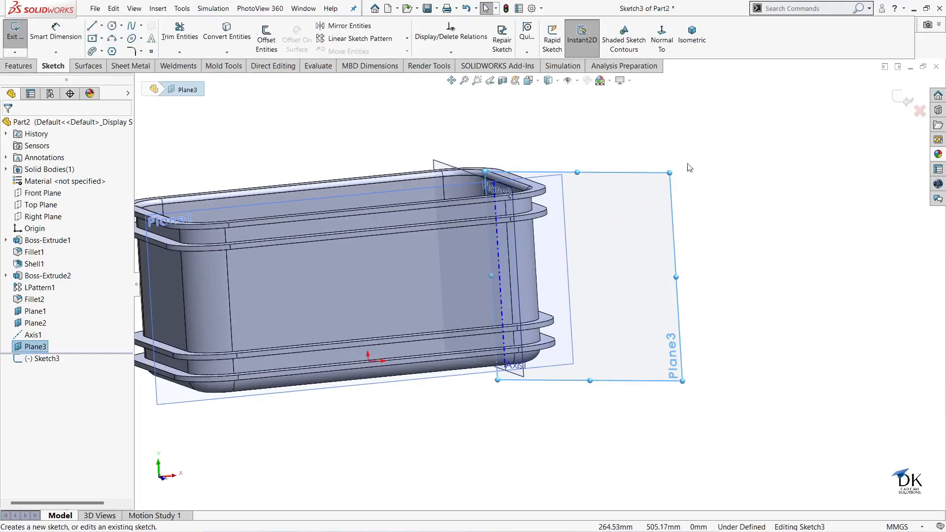
{"action": "left_click", "coordinate": [662, 40]}
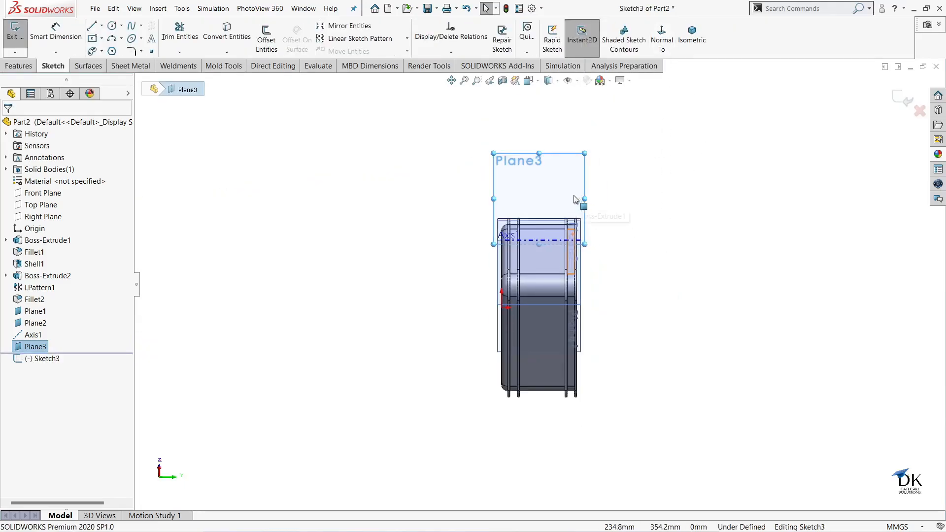
{"action": "scroll", "coordinate": [542, 236], "scroll_direction": "down", "scroll_amount": 5}
{"action": "scroll", "coordinate": [508, 275], "scroll_direction": "down", "scroll_amount": 4}
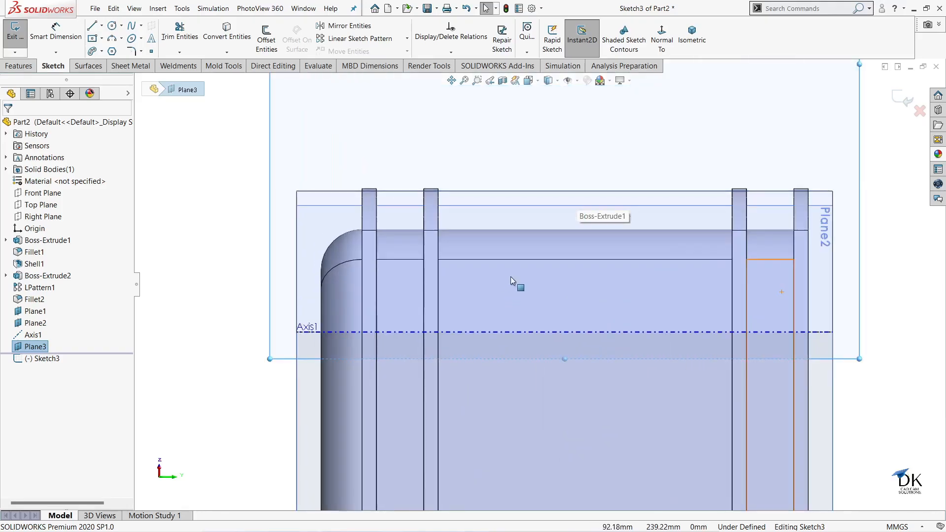
{"action": "scroll", "coordinate": [536, 233], "scroll_direction": "up", "scroll_amount": 2}
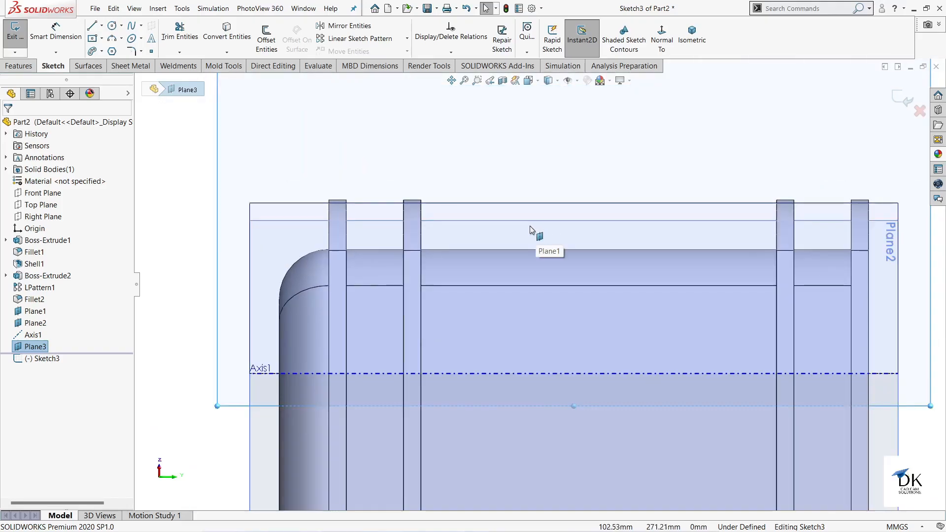
Sketch a horizontal line about 23 mm long between the two lower rims, just outside the container's corner.
{"action": "left_click", "coordinate": [346, 222]}
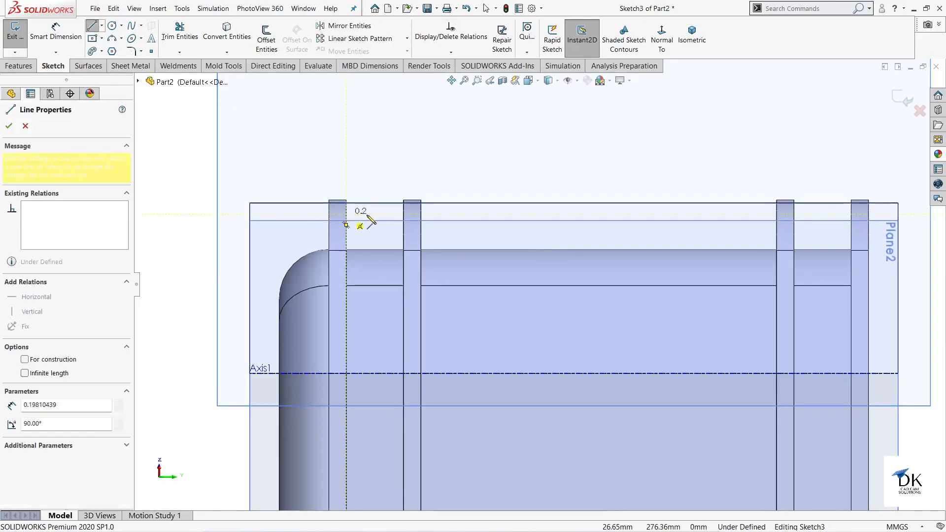
{"action": "left_click", "coordinate": [405, 215]}
{"action": "right_click", "coordinate": [380, 152]}
{"action": "left_click", "coordinate": [394, 163]}
Dimension the line 15 mm from the container's outer corner edge and exit the sketch.
{"action": "left_click", "coordinate": [56, 36]}
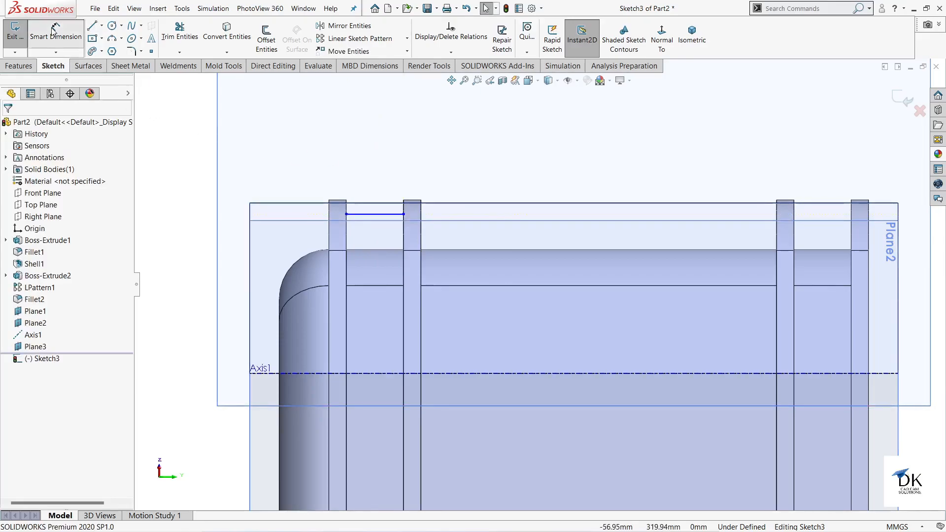
{"action": "left_click", "coordinate": [380, 215]}
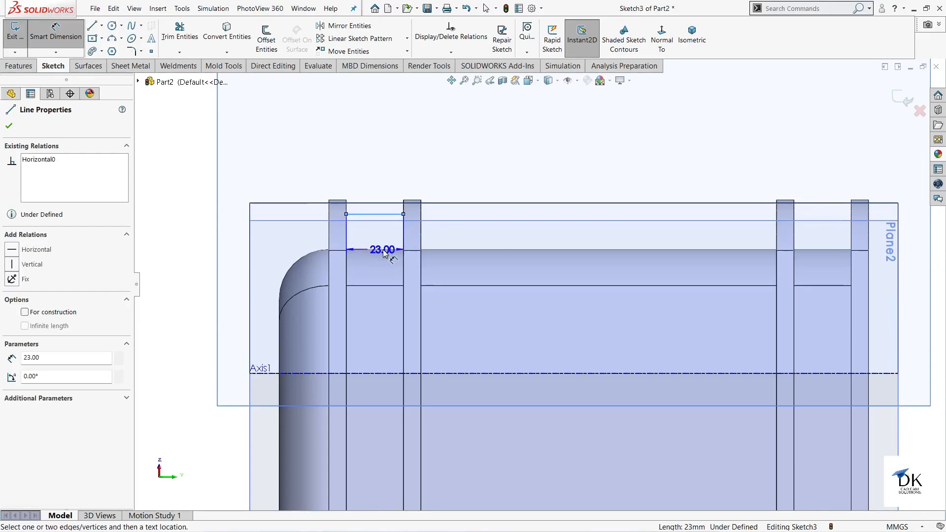
{"action": "left_click", "coordinate": [386, 250]}
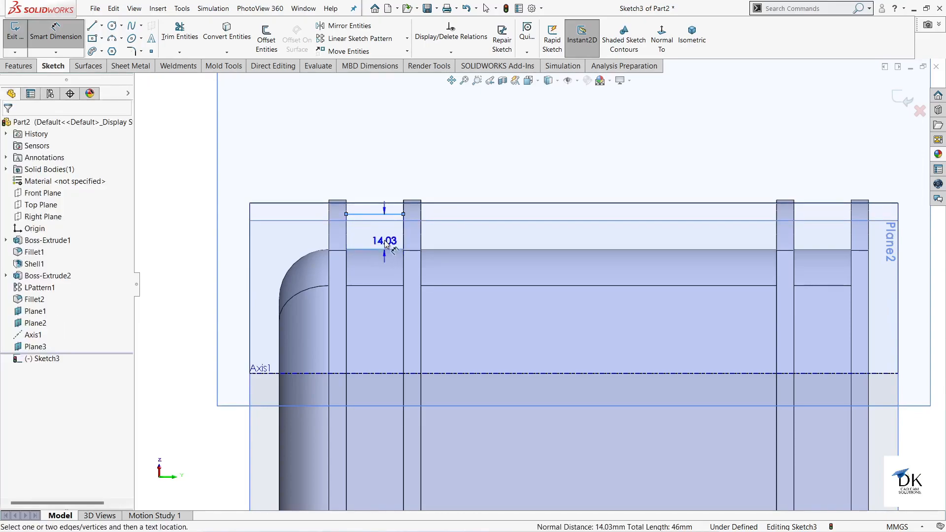
{"action": "left_click", "coordinate": [382, 239]}
{"action": "type", "text": "15"}
{"action": "key", "text": "Return"}
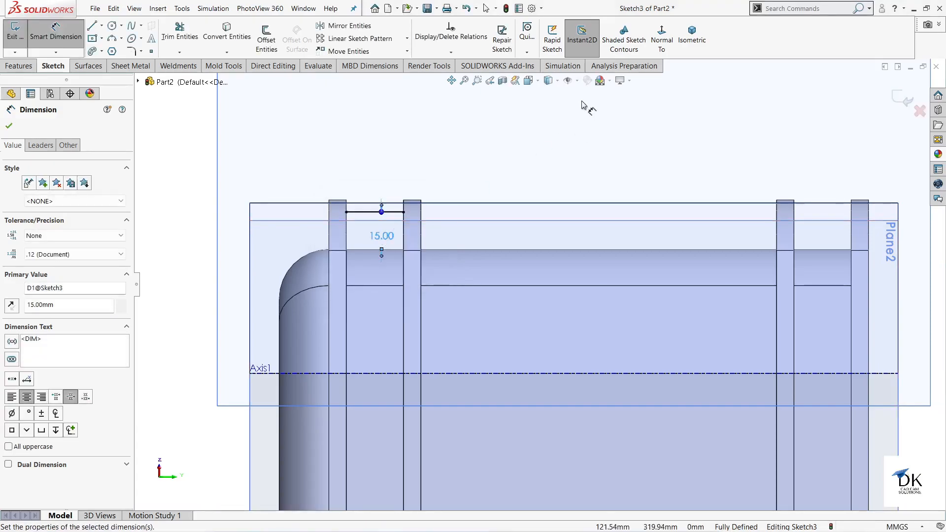
{"action": "left_click", "coordinate": [8, 126]}
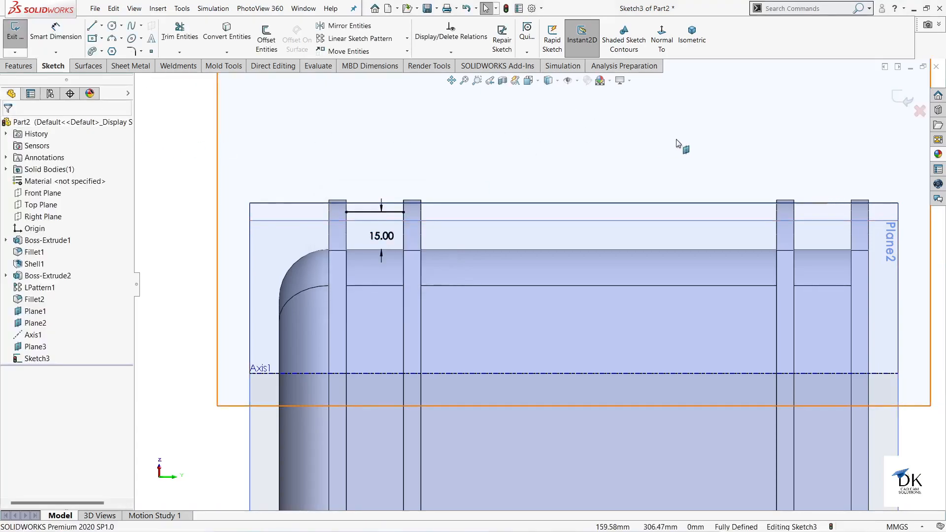
{"action": "key", "text": "z"}
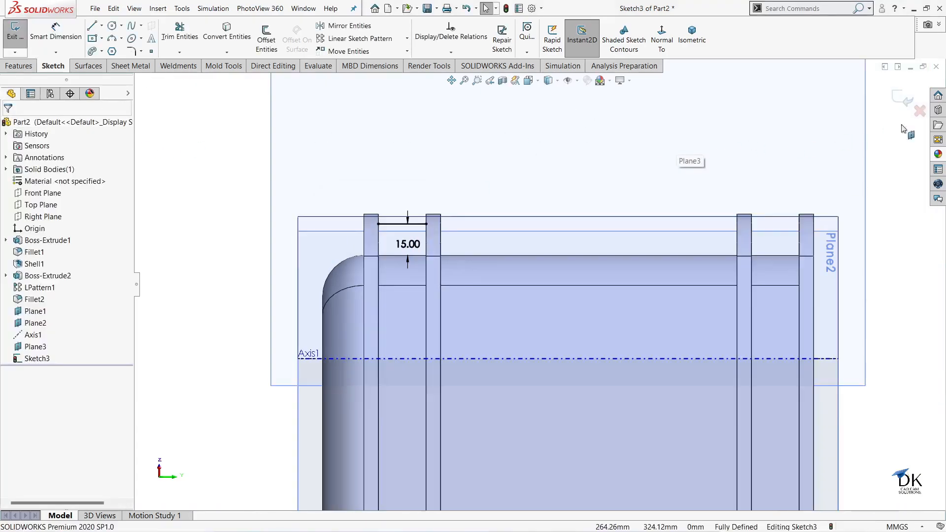
{"action": "left_click", "coordinate": [903, 98]}
Create a 5 mm thick rib from the sketched line between the two lower rims at the container's corner.
{"action": "mouse_move", "coordinate": [698, 214]}
{"action": "middle_mouse_down"}
{"action": "mouse_move", "coordinate": [795, 183]}
{"action": "mouse_move", "coordinate": [739, 239]}
{"action": "mouse_move", "coordinate": [795, 288]}
{"action": "middle_mouse_up"}
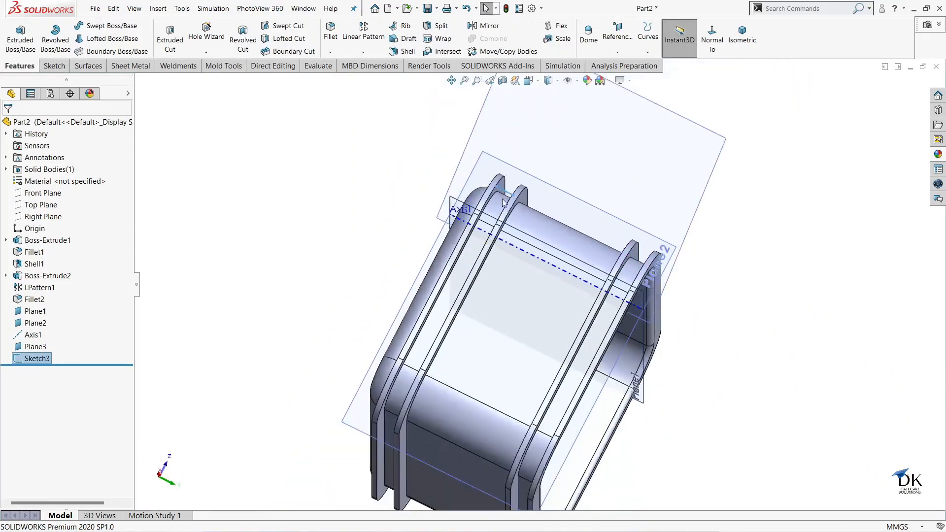
{"action": "scroll", "coordinate": [521, 204], "scroll_direction": "down", "scroll_amount": 2}
{"action": "left_click", "coordinate": [402, 26]}
{"action": "middle_click_drag", "start_coordinate": [356, 213], "coordinate": [223, 214]}
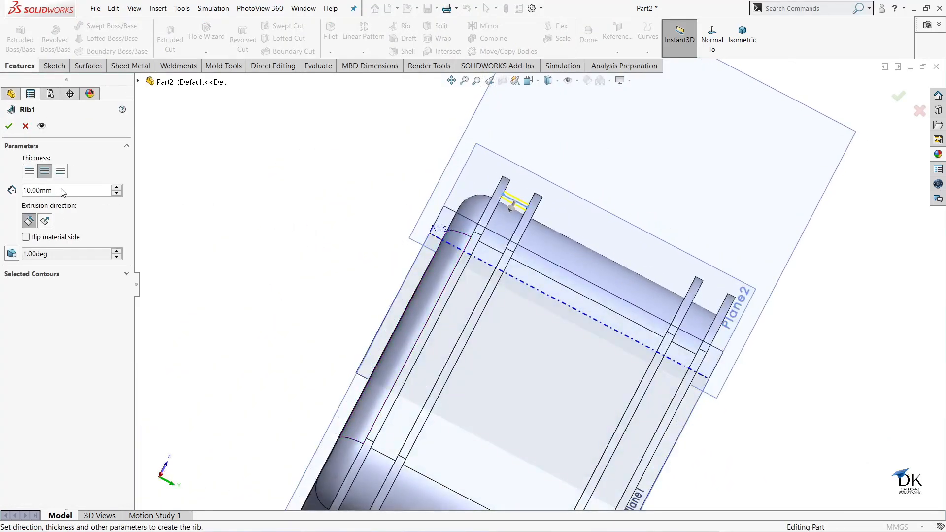
{"action": "type", "text": "5"}
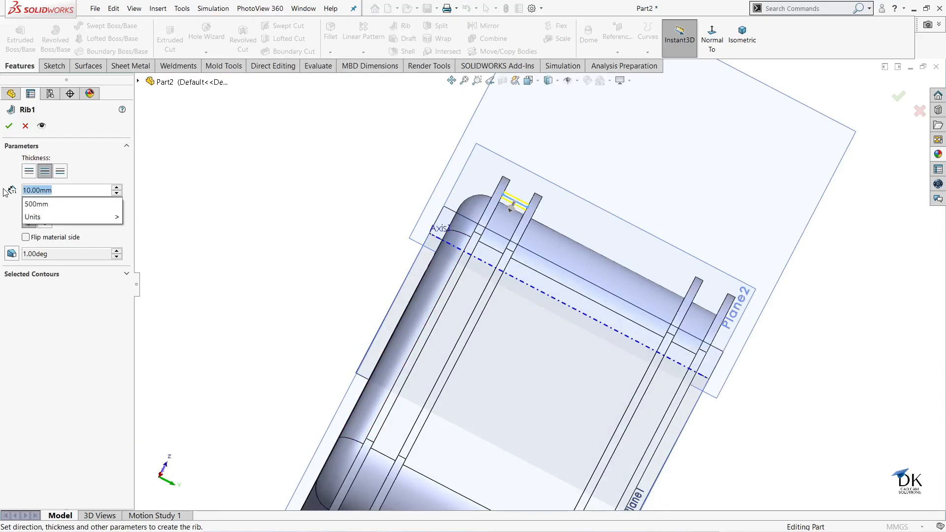
{"action": "key", "text": "Return"}
{"action": "middle_click_drag", "start_coordinate": [287, 213], "coordinate": [270, 222]}
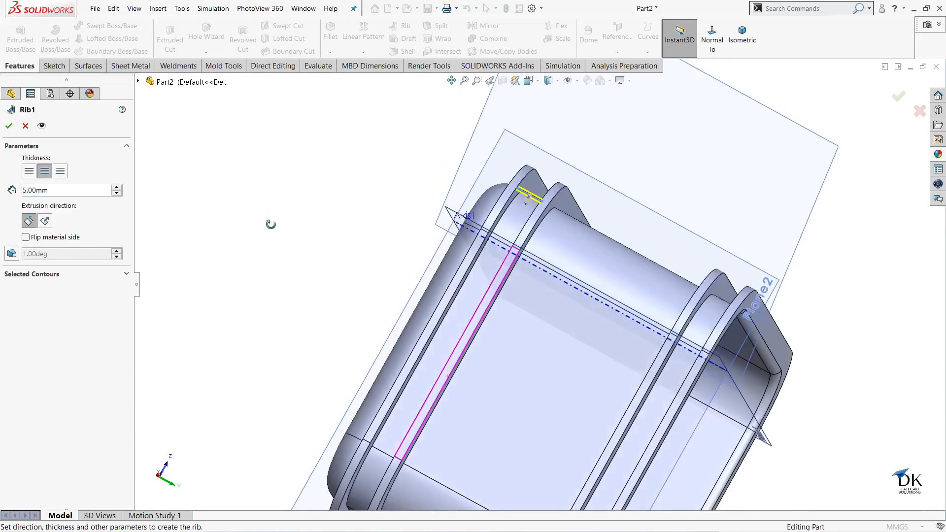
{"action": "scroll", "coordinate": [537, 207], "scroll_direction": "down", "scroll_amount": 3}
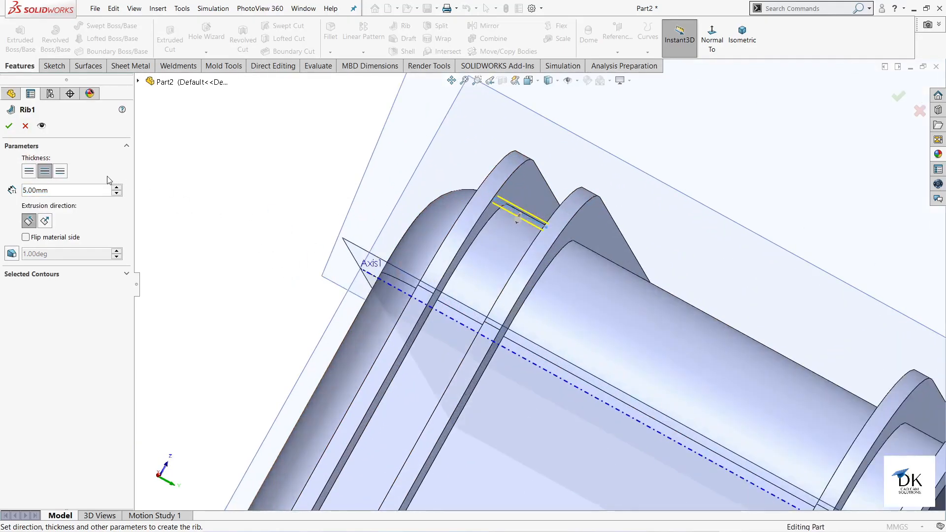
{"action": "left_click", "coordinate": [9, 126]}
Start a new sketch on the 45-degree plane and view it face-on.
{"action": "middle_click_drag", "start_coordinate": [243, 161], "coordinate": [225, 236]}
{"action": "scroll", "coordinate": [535, 278], "scroll_direction": "up", "scroll_amount": 2}
{"action": "scroll", "coordinate": [575, 265], "scroll_direction": "up", "scroll_amount": 1}
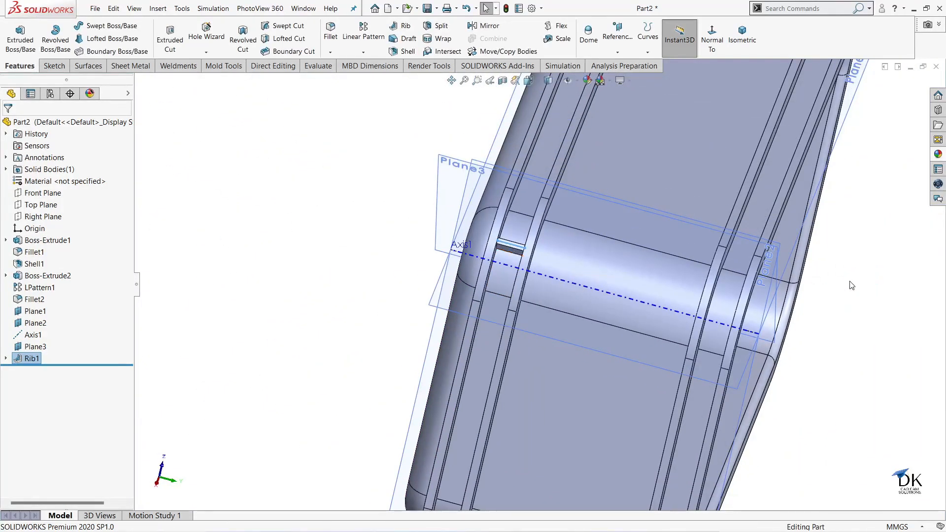
{"action": "scroll", "coordinate": [832, 221], "scroll_direction": "up", "scroll_amount": 5}
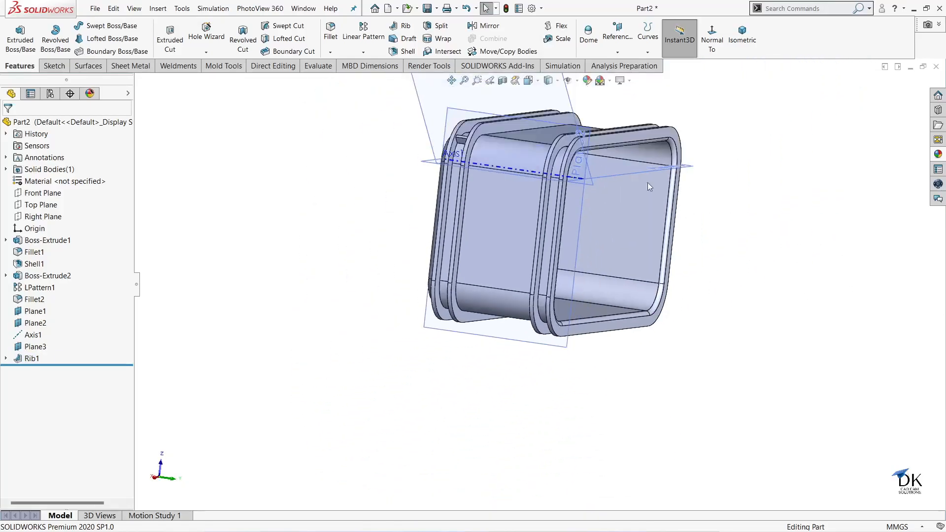
{"action": "left_click", "coordinate": [538, 108]}
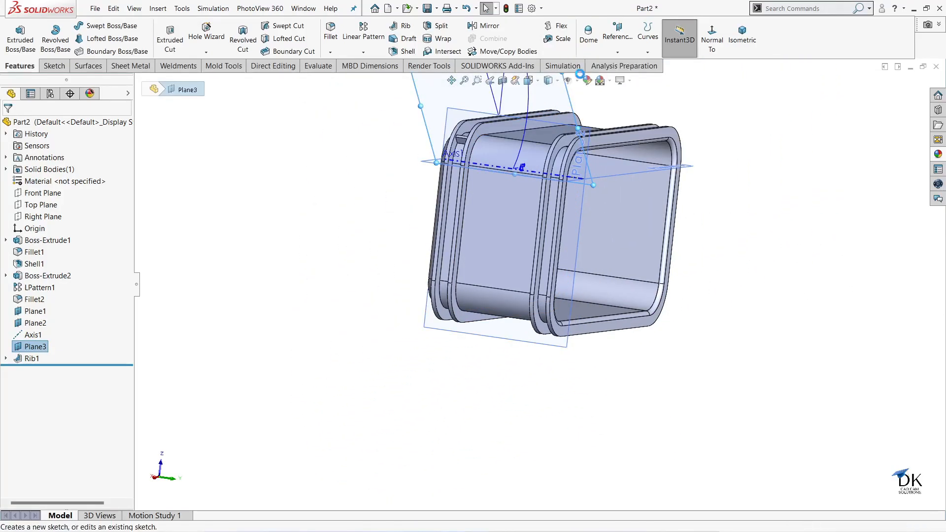
{"action": "left_click", "coordinate": [599, 69]}
{"action": "left_click", "coordinate": [661, 33]}
Sketch a horizontal line about 23 mm long between the two rims nearest the opening, just outside the container's corner.
{"action": "scroll", "coordinate": [591, 198], "scroll_direction": "down", "scroll_amount": 4}
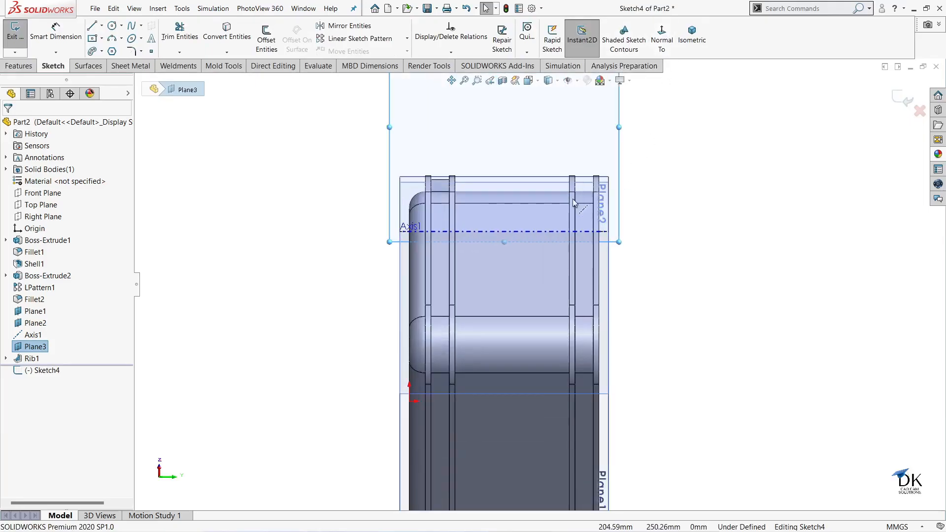
{"action": "scroll", "coordinate": [566, 189], "scroll_direction": "down", "scroll_amount": 2}
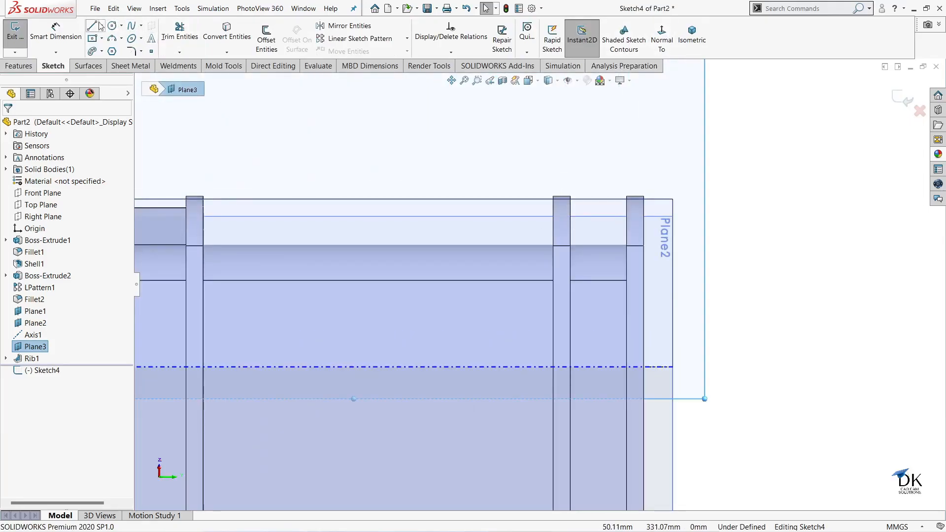
{"action": "left_click", "coordinate": [570, 213]}
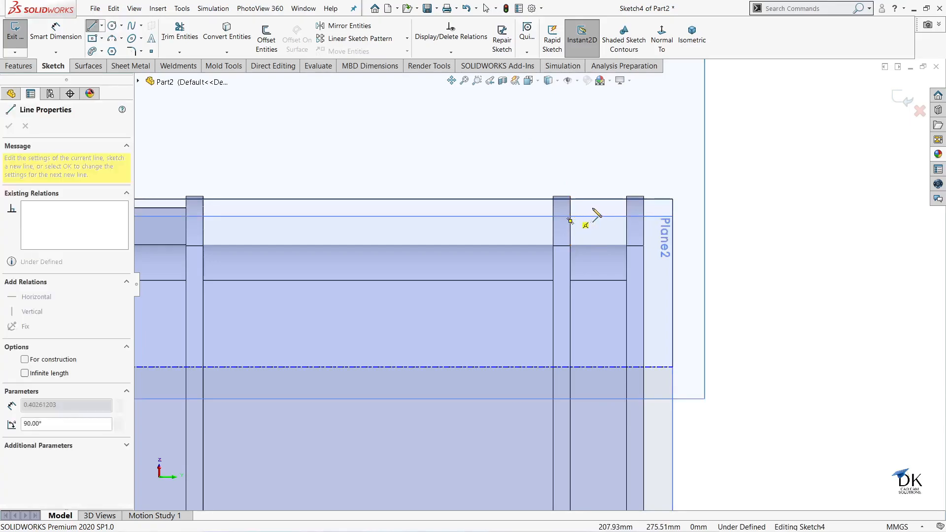
{"action": "left_click", "coordinate": [627, 213]}
{"action": "right_click", "coordinate": [622, 176]}
{"action": "left_click", "coordinate": [622, 176]}
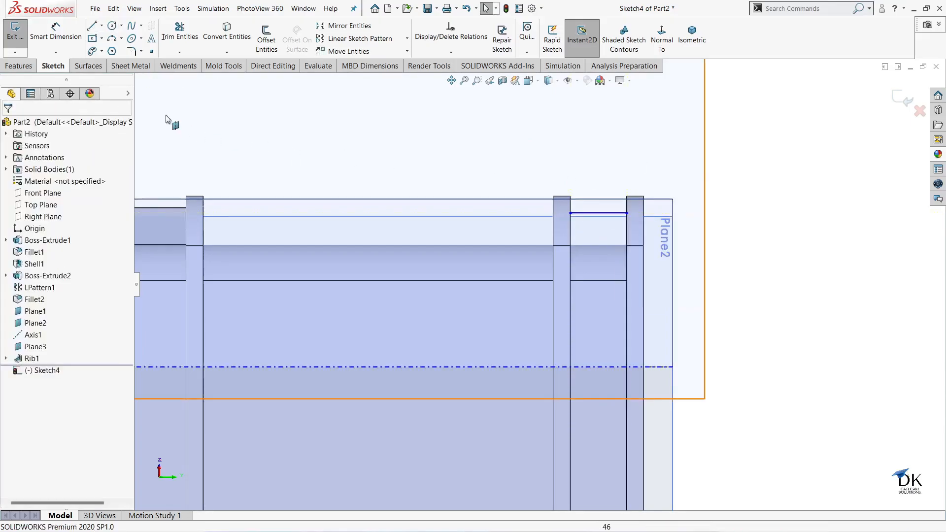
Dimension the new line 15 mm from the container's outer corner edge and exit the sketch.
{"action": "left_click", "coordinate": [54, 29]}
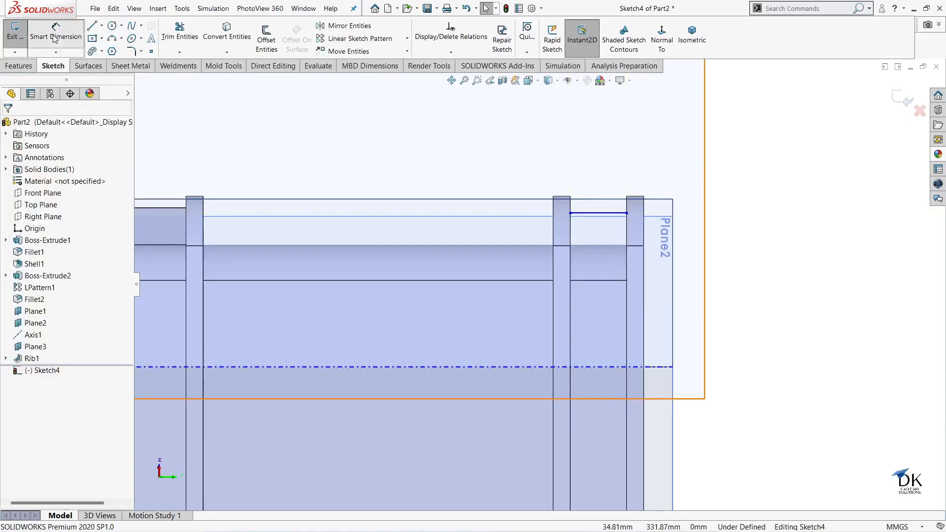
{"action": "left_click", "coordinate": [594, 214]}
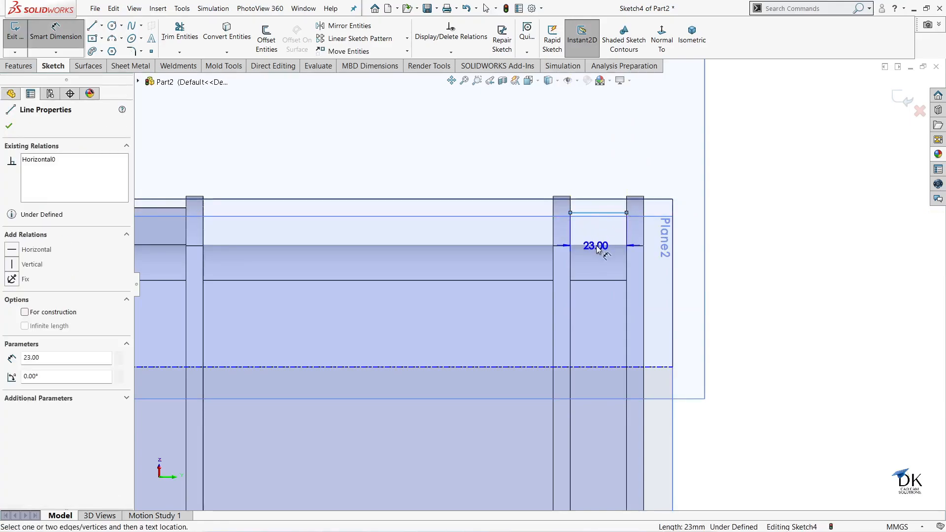
{"action": "left_click", "coordinate": [608, 244]}
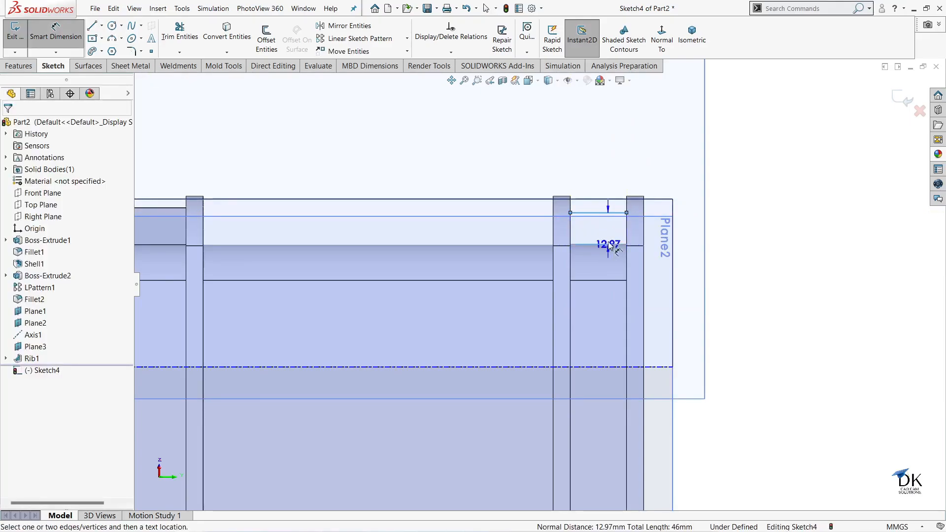
{"action": "left_click", "coordinate": [609, 233]}
{"action": "type", "text": "15"}
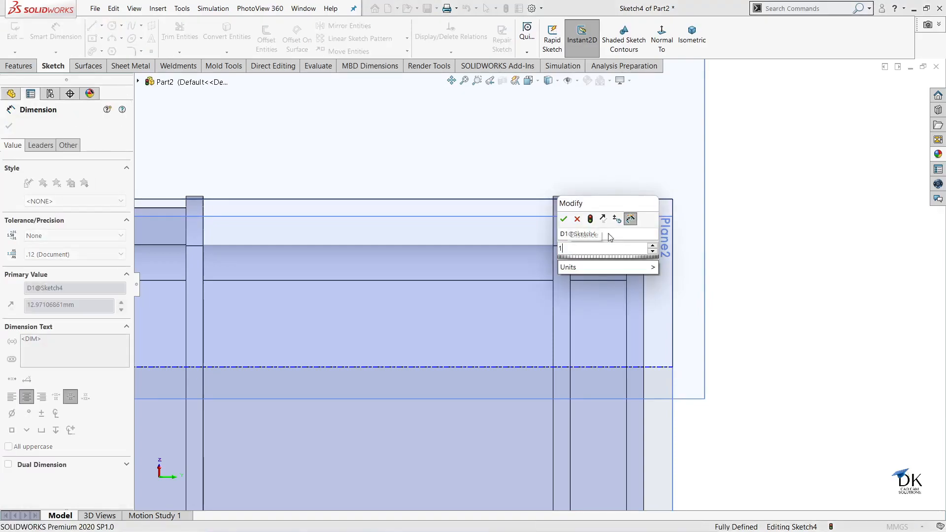
{"action": "key", "text": "Return"}
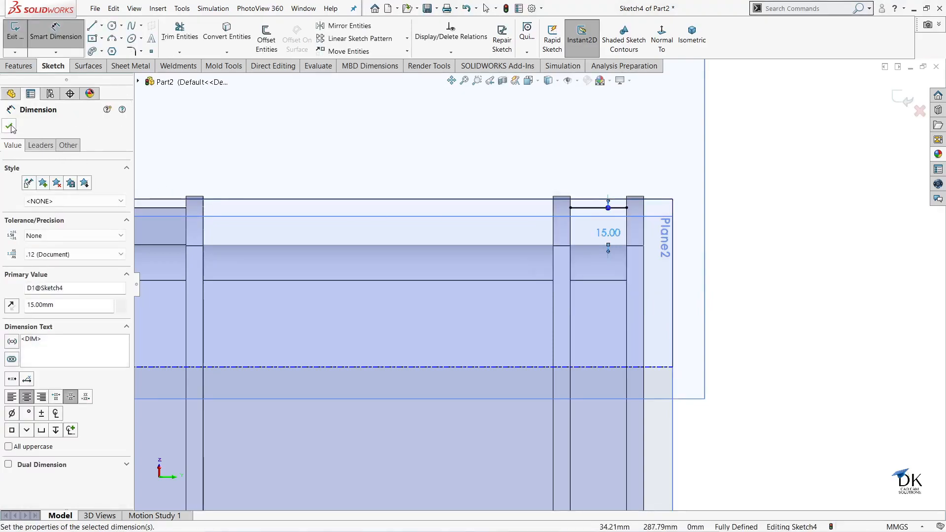
{"action": "left_click", "coordinate": [10, 127]}
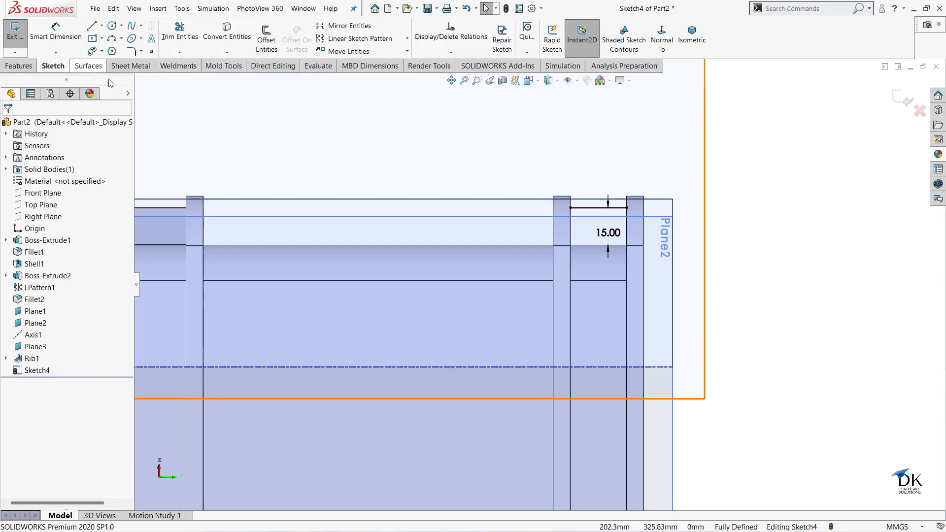
{"action": "left_click", "coordinate": [904, 98]}
Create a 5 mm thick rib from the line between the two rims nearest the opening.
{"action": "left_click", "coordinate": [437, 26]}
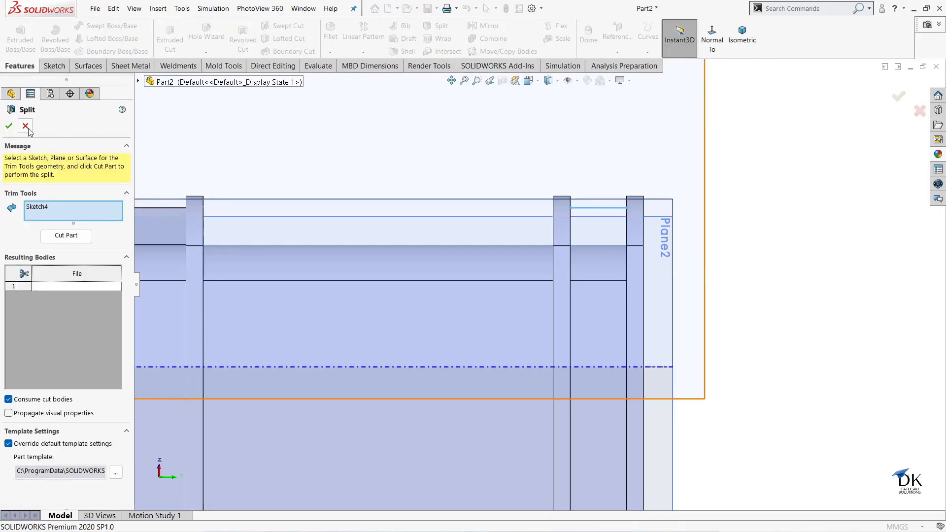
{"action": "left_click", "coordinate": [25, 126]}
{"action": "left_click", "coordinate": [409, 26]}
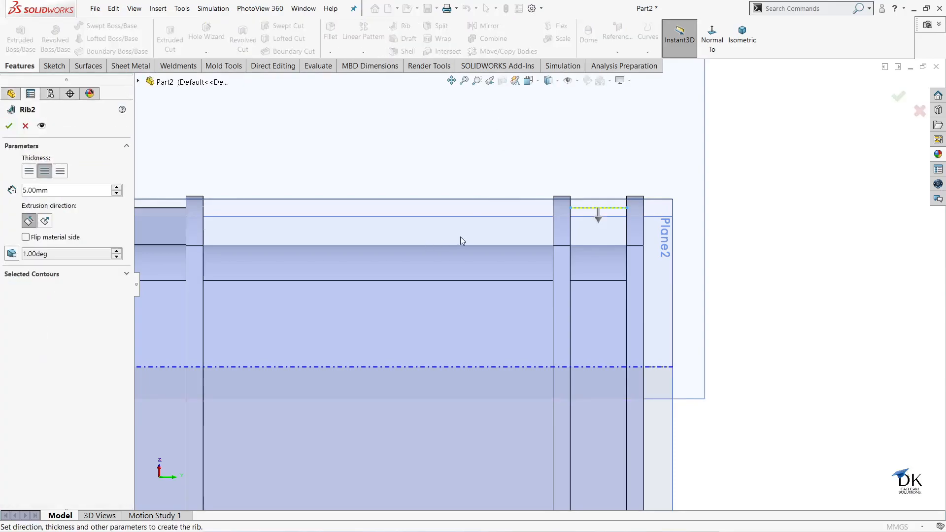
{"action": "left_click", "coordinate": [8, 126]}
Start another sketch on the 45-degree plane, framing the wide gap between the two rim pairs.
{"action": "left_click", "coordinate": [384, 143]}
{"action": "scroll", "coordinate": [541, 284], "scroll_direction": "down", "scroll_amount": 2}
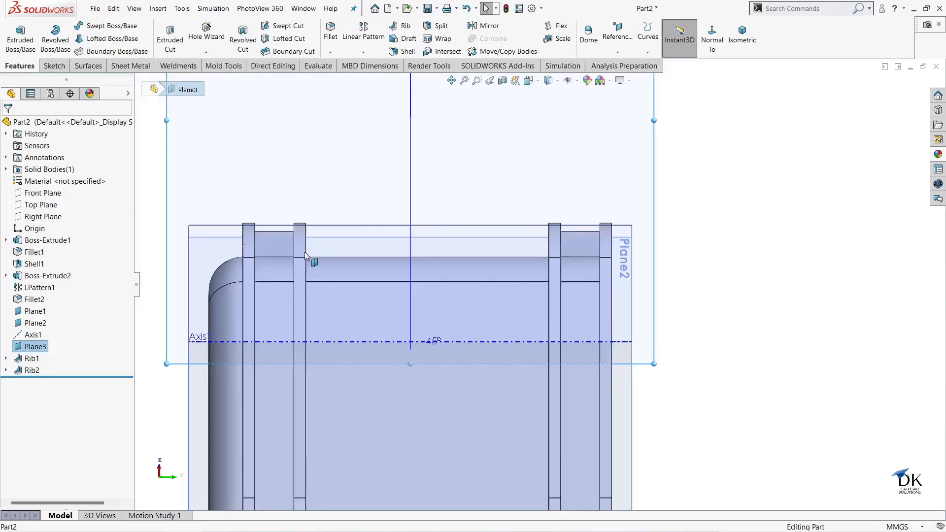
{"action": "scroll", "coordinate": [307, 254], "scroll_direction": "down", "scroll_amount": 1}
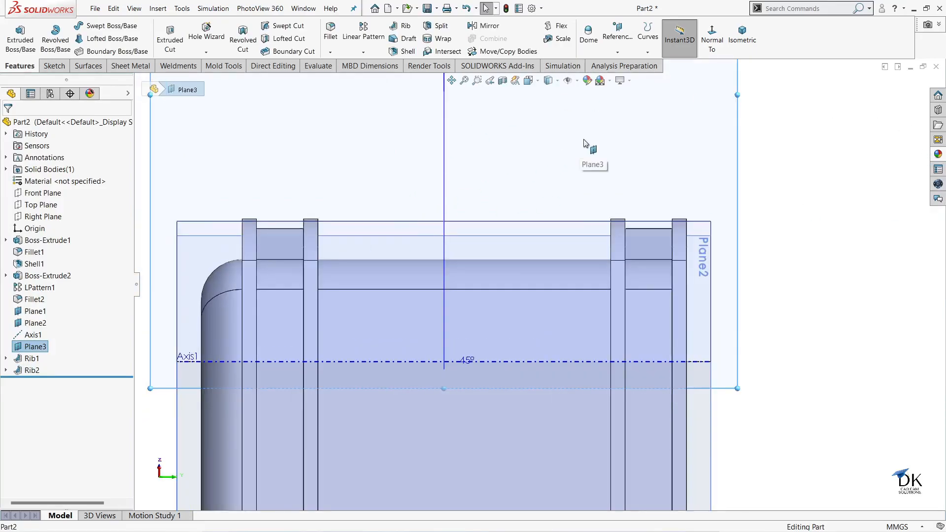
{"action": "left_click", "coordinate": [768, 91]}
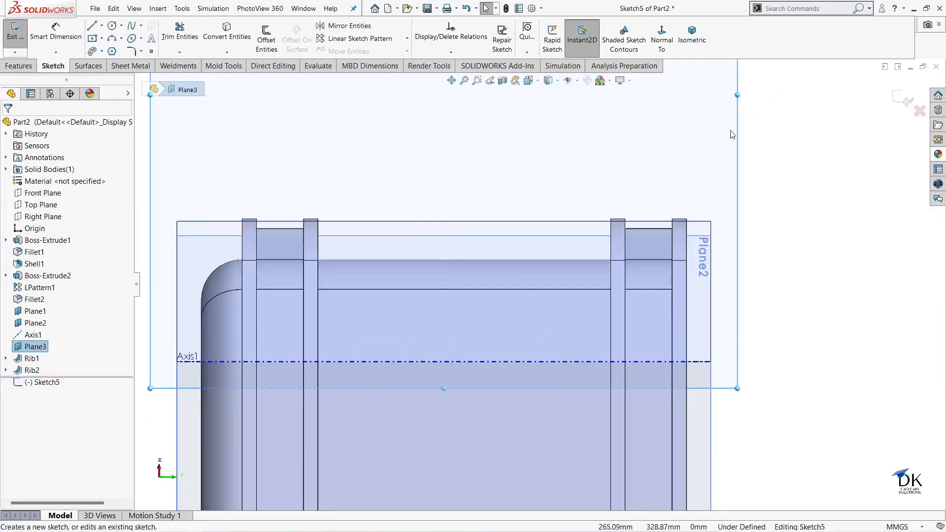
Sketch a three-segment open profile between the inner rims: a horizontal middle about 116 mm long with ends sloping outward to each rim.
{"action": "left_click", "coordinate": [92, 27]}
{"action": "scroll", "coordinate": [254, 257], "scroll_direction": "down", "scroll_amount": 2}
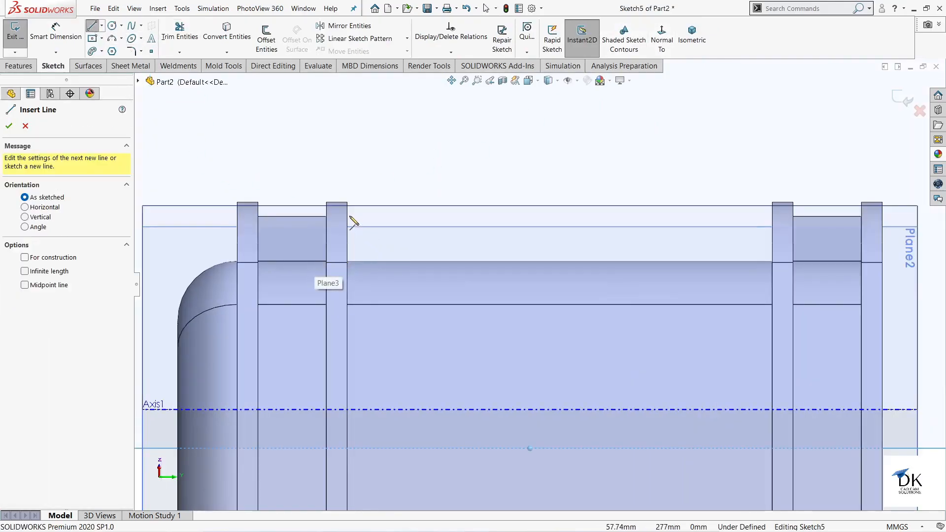
{"action": "left_click", "coordinate": [347, 217]}
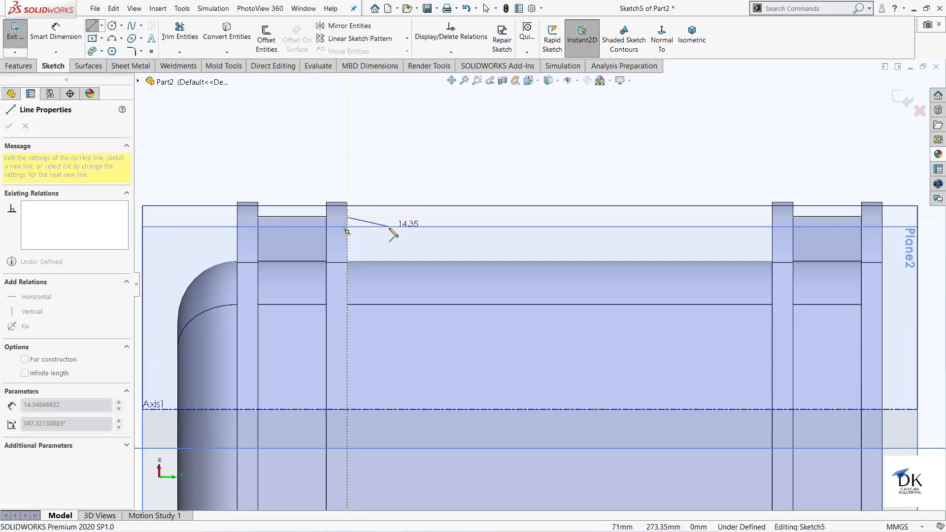
{"action": "left_click", "coordinate": [389, 232]}
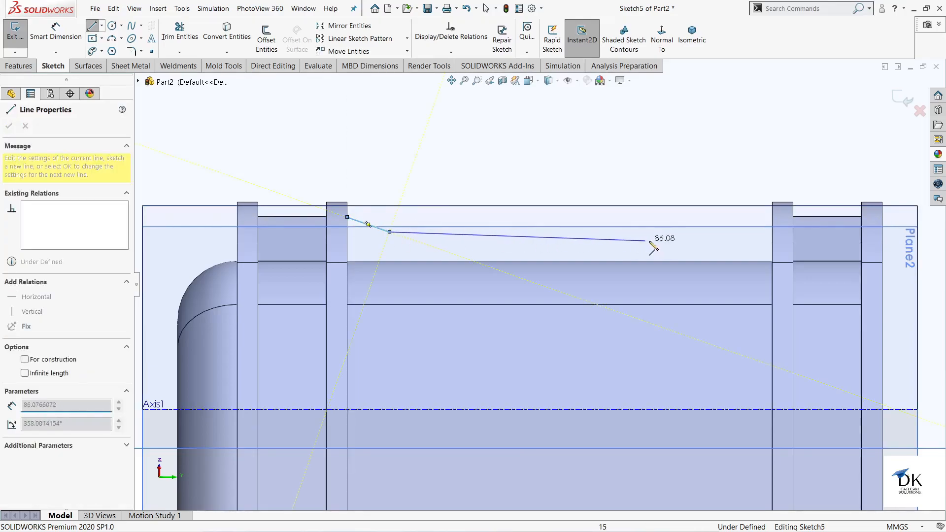
{"action": "left_click", "coordinate": [735, 232]}
{"action": "left_click", "coordinate": [772, 213]}
{"action": "right_click", "coordinate": [751, 176]}
{"action": "left_click", "coordinate": [756, 181]}
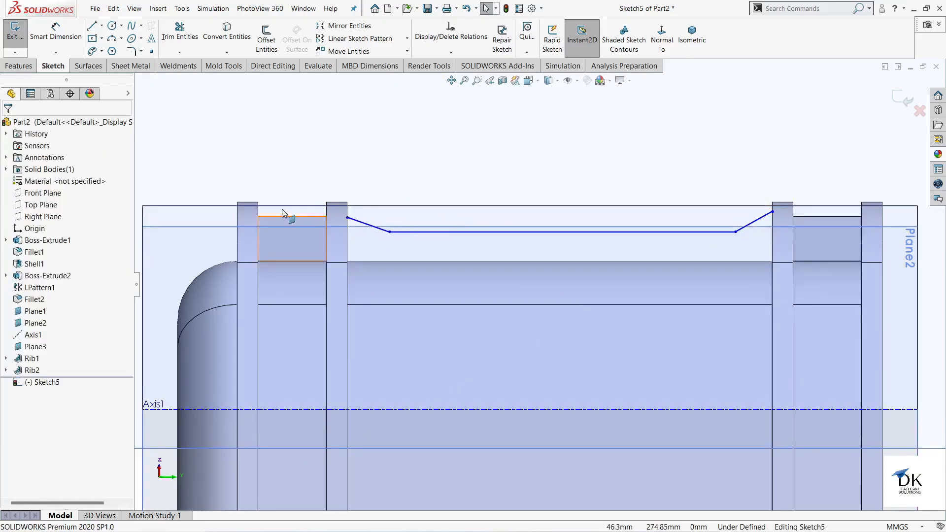
Dimension both outer endpoints of the profile 15 mm from the container's outer corner edge.
{"action": "left_click", "coordinate": [56, 32]}
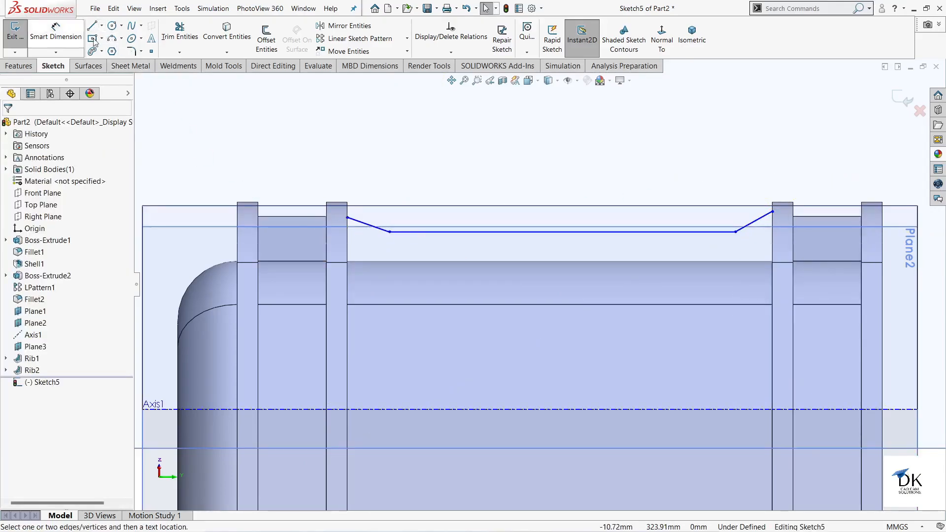
{"action": "left_click", "coordinate": [347, 217]}
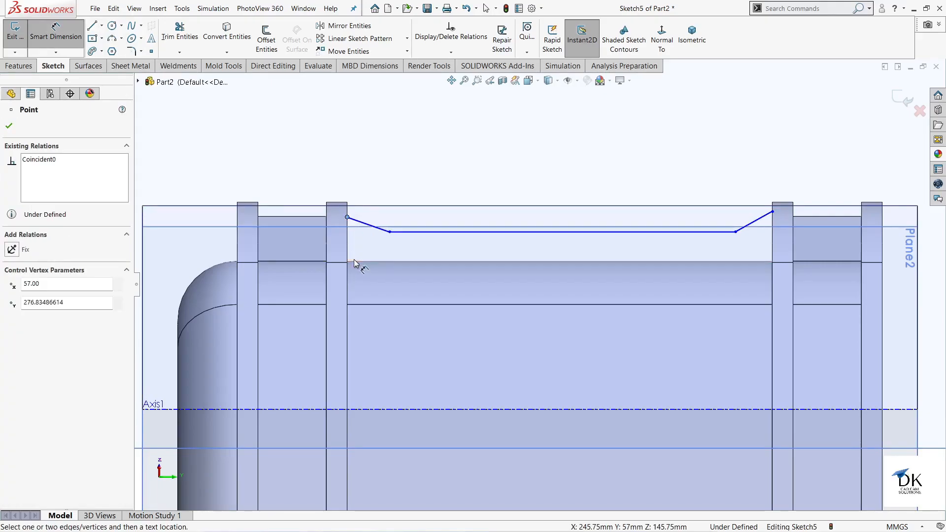
{"action": "left_click", "coordinate": [354, 261]}
{"action": "left_click", "coordinate": [339, 247]}
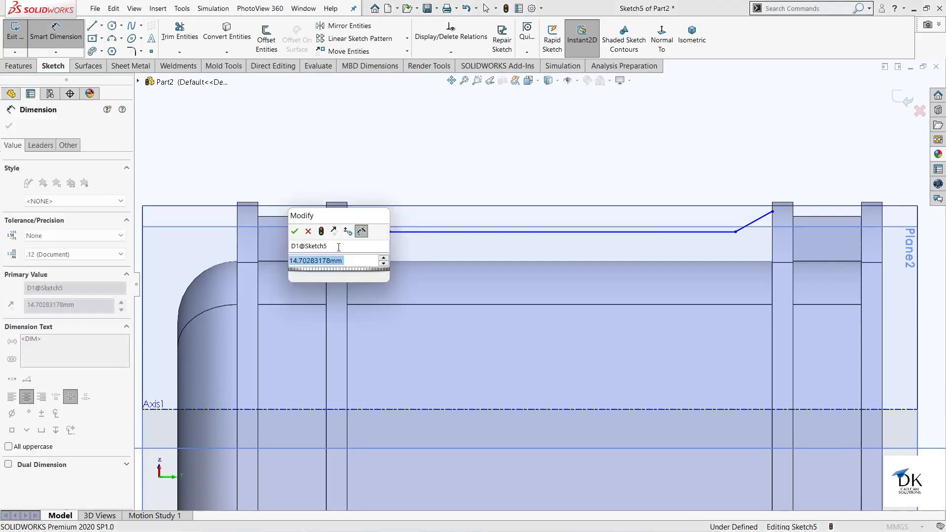
{"action": "type", "text": "15"}
{"action": "key", "text": "Return"}
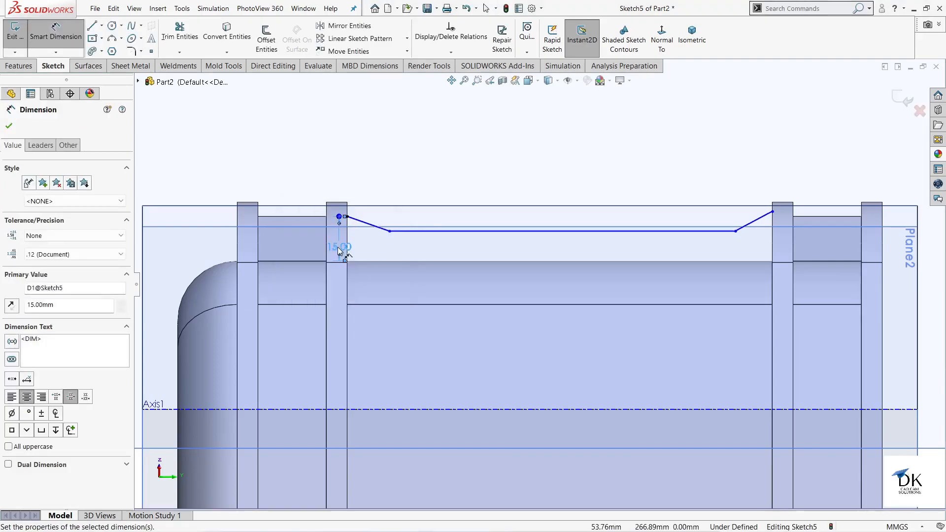
{"action": "left_click", "coordinate": [773, 212]}
{"action": "left_click", "coordinate": [769, 261]}
{"action": "left_click", "coordinate": [779, 246]}
{"action": "type", "text": "15"}
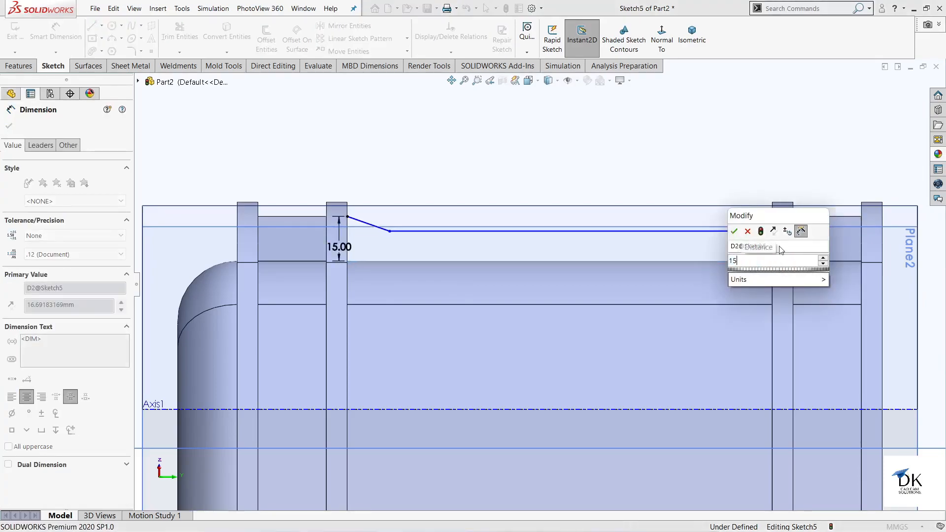
{"action": "key", "text": "Return"}
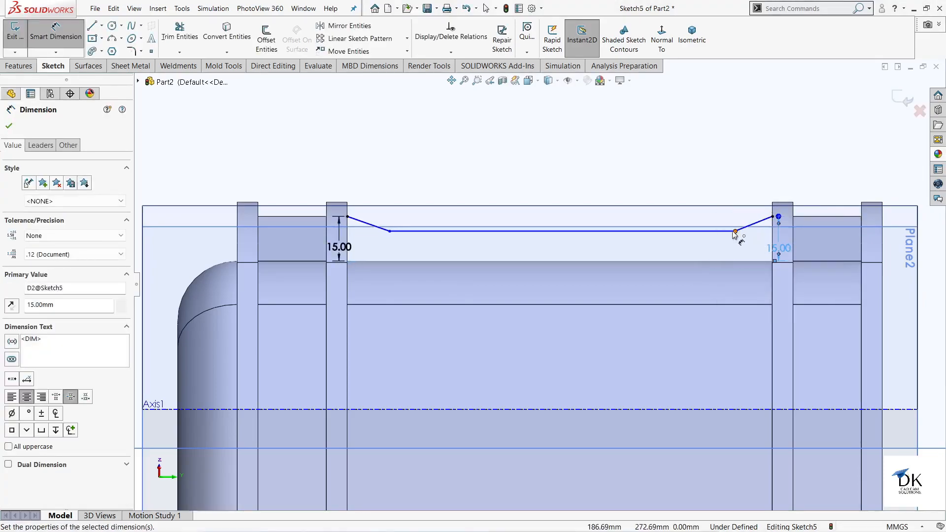
Dimension the profile's horizontal middle line 10 mm from the container's outer corner edge.
{"action": "left_click", "coordinate": [728, 232]}
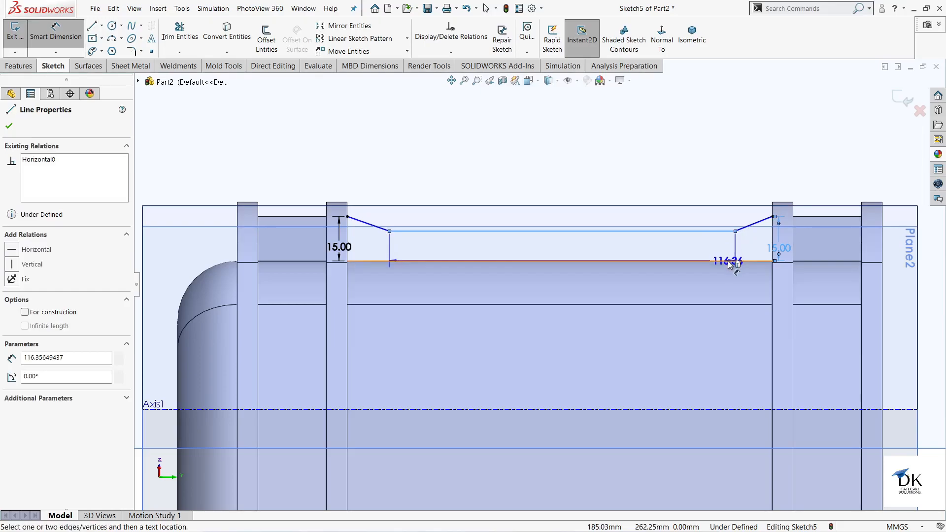
{"action": "left_click", "coordinate": [703, 260]}
{"action": "left_click", "coordinate": [703, 255]}
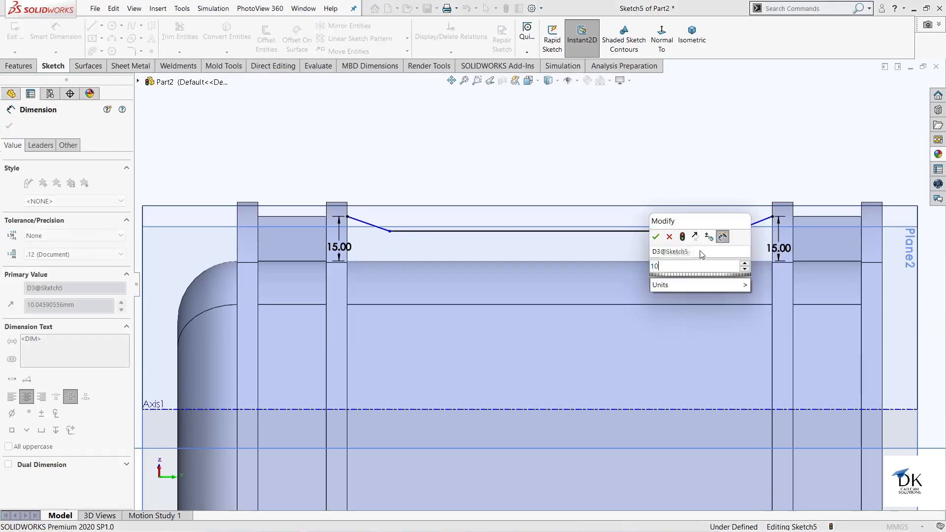
{"action": "key", "text": "Return"}
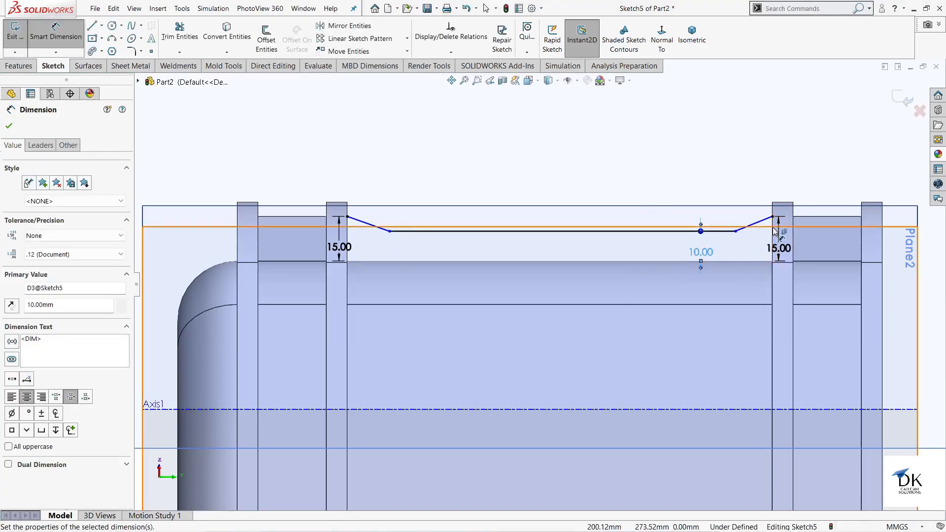
Dimension the horizontal span of both sloping end segments to 15 mm, measured from the inner rim faces.
{"action": "left_click", "coordinate": [773, 240]}
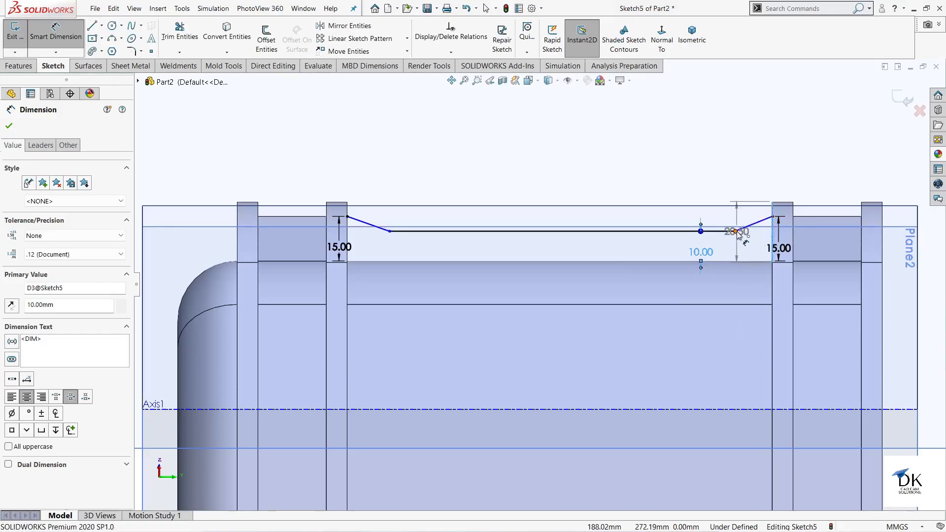
{"action": "left_click", "coordinate": [736, 232]}
{"action": "left_click", "coordinate": [752, 170]}
{"action": "type", "text": "15"}
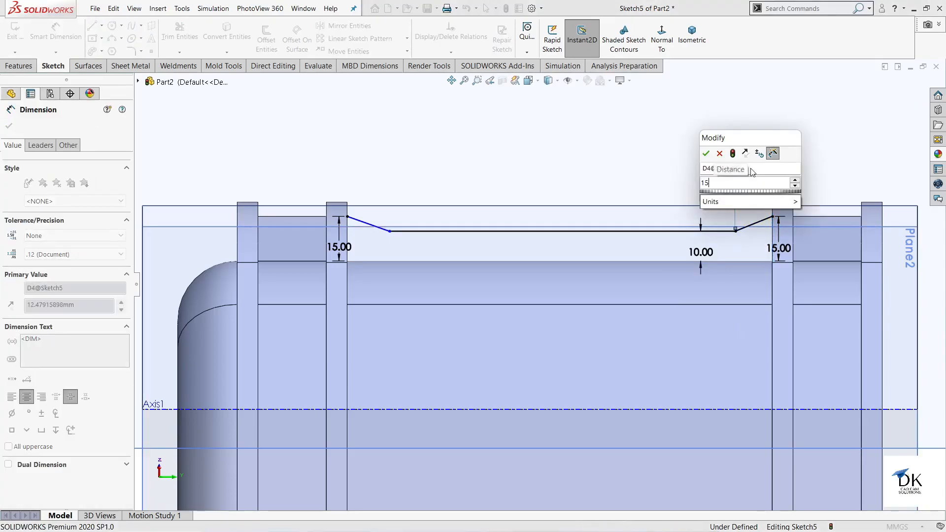
{"action": "key", "text": "Return"}
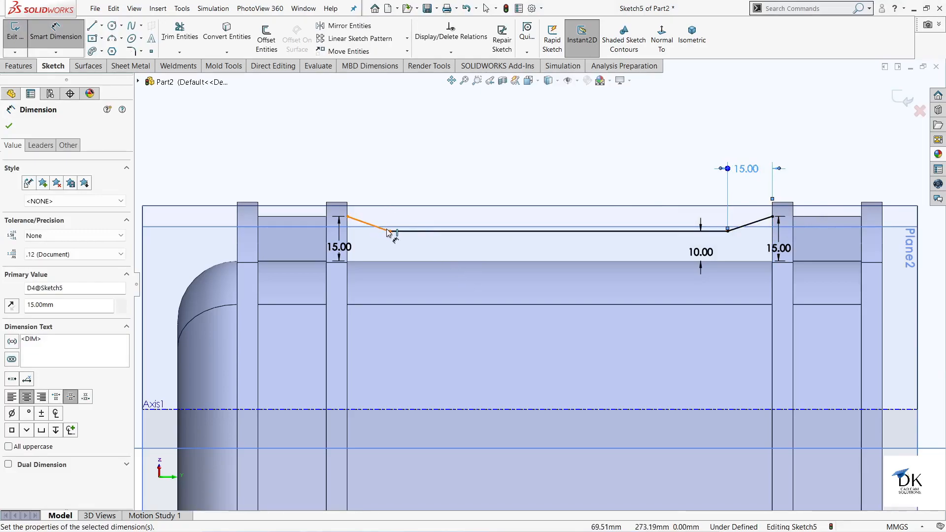
{"action": "left_click", "coordinate": [390, 232]}
{"action": "left_click", "coordinate": [347, 215]}
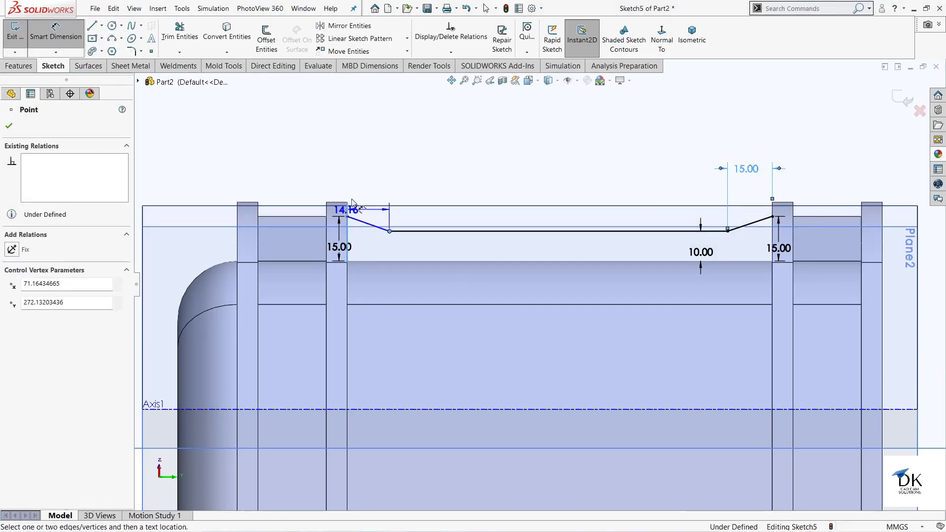
{"action": "left_click", "coordinate": [364, 170]}
{"action": "type", "text": "15"}
{"action": "key", "text": "Return"}
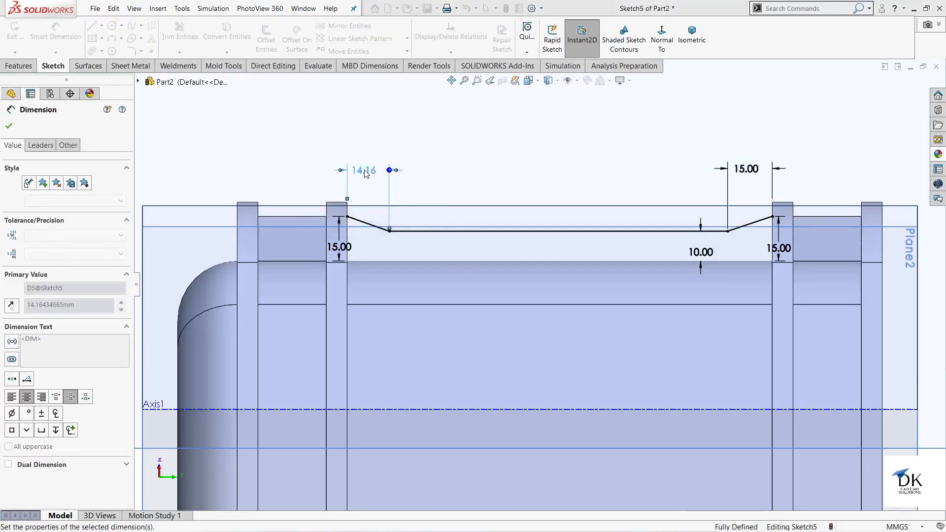
{"action": "left_click", "coordinate": [9, 126]}
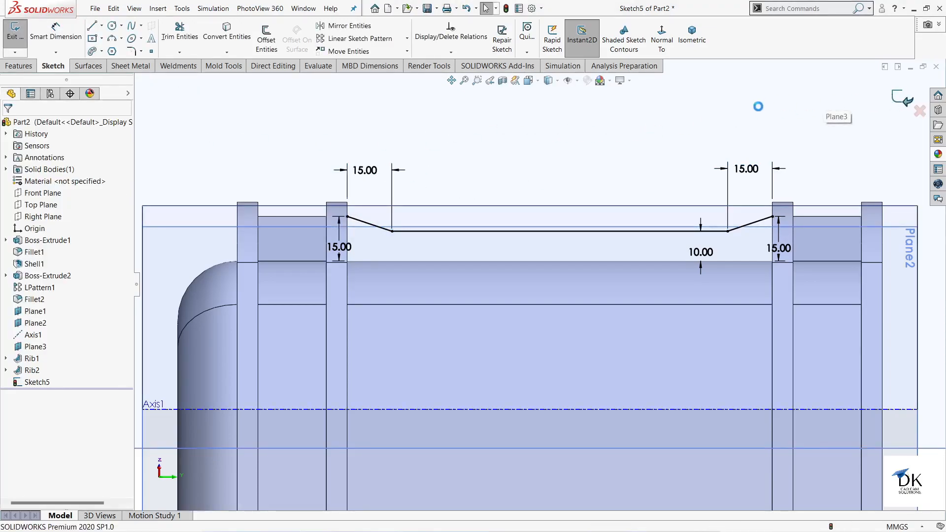
Finish the sketch and create a 5 mm thick rib from the three-segment profile between the inner rims.
{"action": "left_click", "coordinate": [892, 97]}
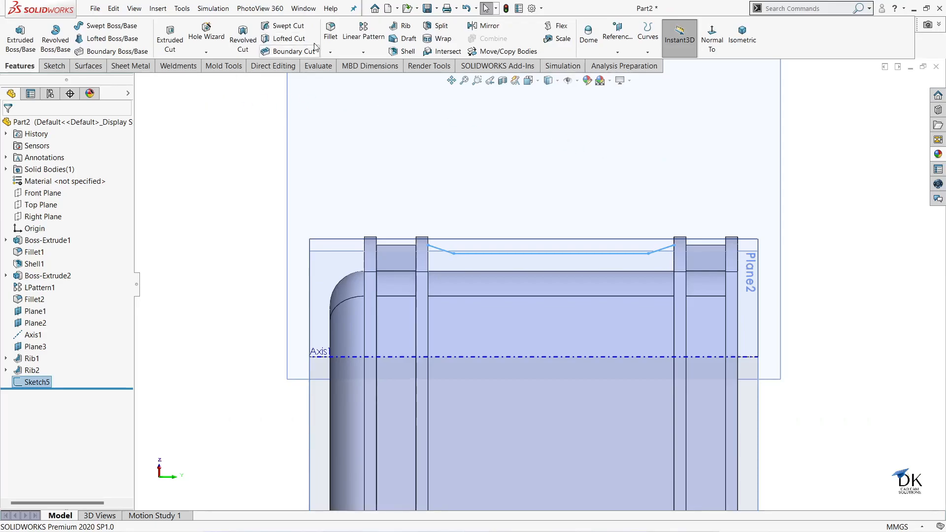
{"action": "left_click", "coordinate": [401, 26]}
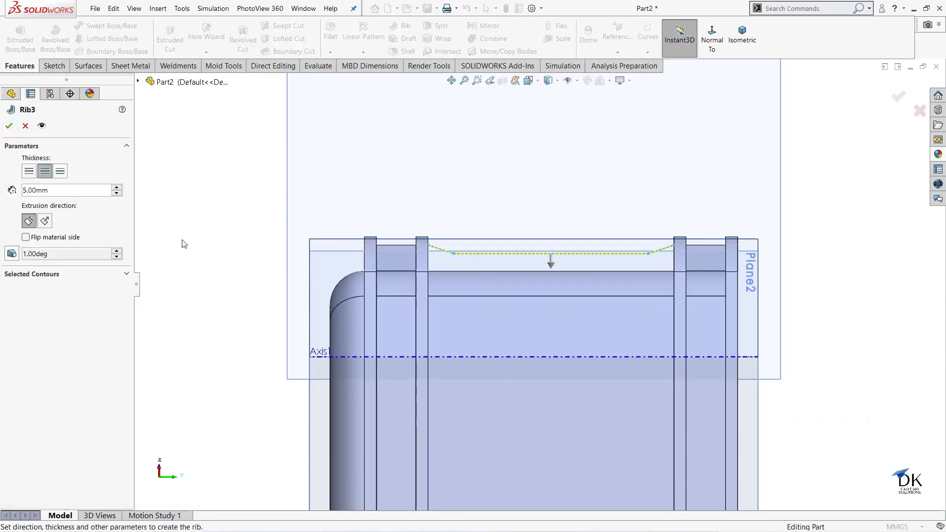
{"action": "left_click", "coordinate": [5, 129]}
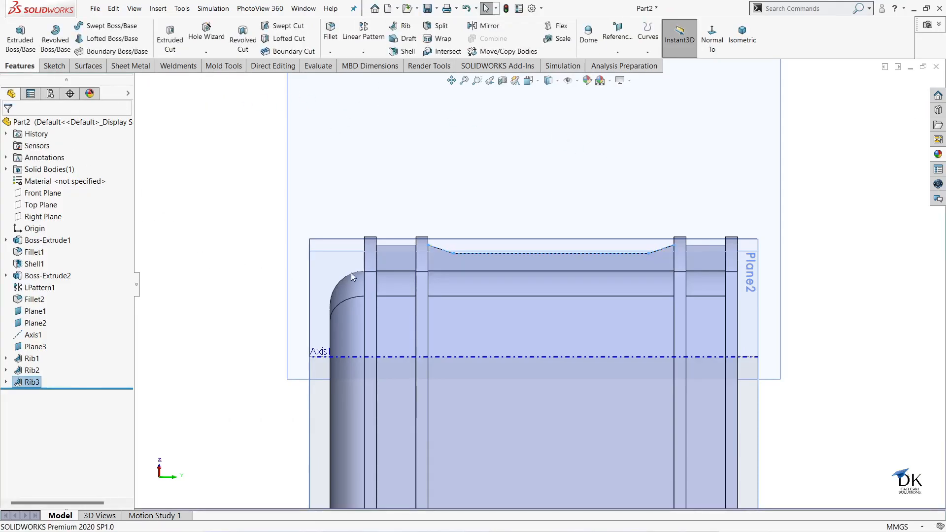
Hide the 45-degree reference plane, Plane3.
{"action": "scroll", "coordinate": [829, 233], "scroll_direction": "up", "scroll_amount": 3}
{"action": "middle_click_drag", "start_coordinate": [752, 198], "coordinate": [750, 287]}
{"action": "scroll", "coordinate": [749, 283], "scroll_direction": "up", "scroll_amount": 2}
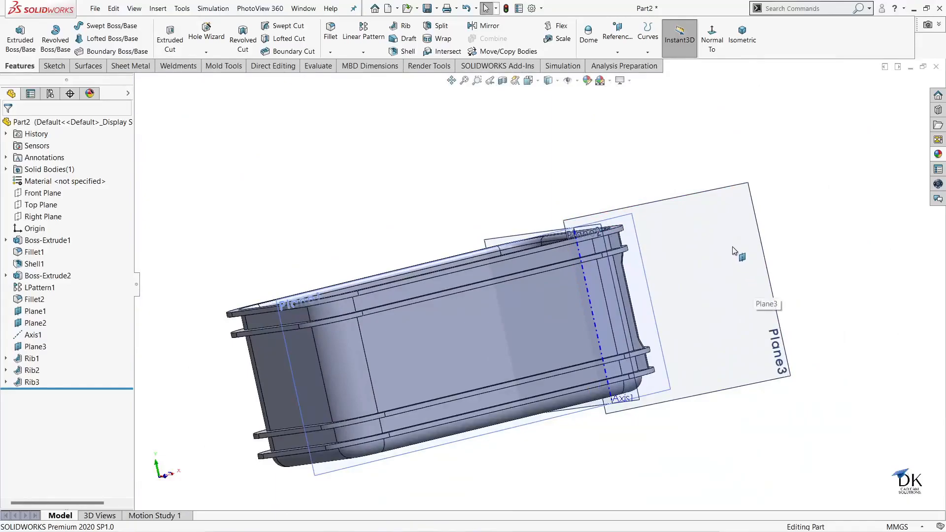
{"action": "left_click", "coordinate": [733, 251]}
{"action": "left_click", "coordinate": [781, 215]}
Start a sketch on Plane1 and view it face-on, framing the two rims nearest the opening.
{"action": "middle_click_drag", "start_coordinate": [773, 202], "coordinate": [683, 234]}
{"action": "scroll", "coordinate": [578, 373], "scroll_direction": "down", "scroll_amount": 3}
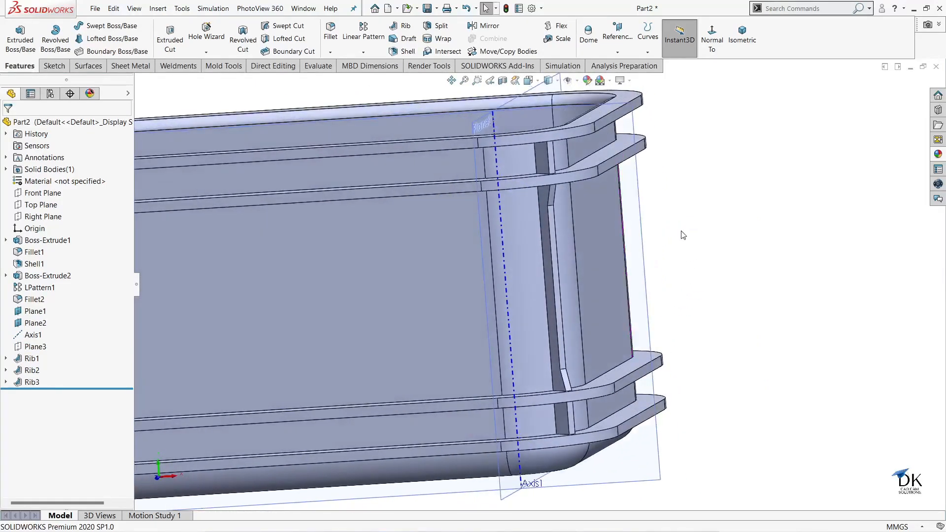
{"action": "left_click", "coordinate": [632, 216]}
{"action": "left_click", "coordinate": [668, 165]}
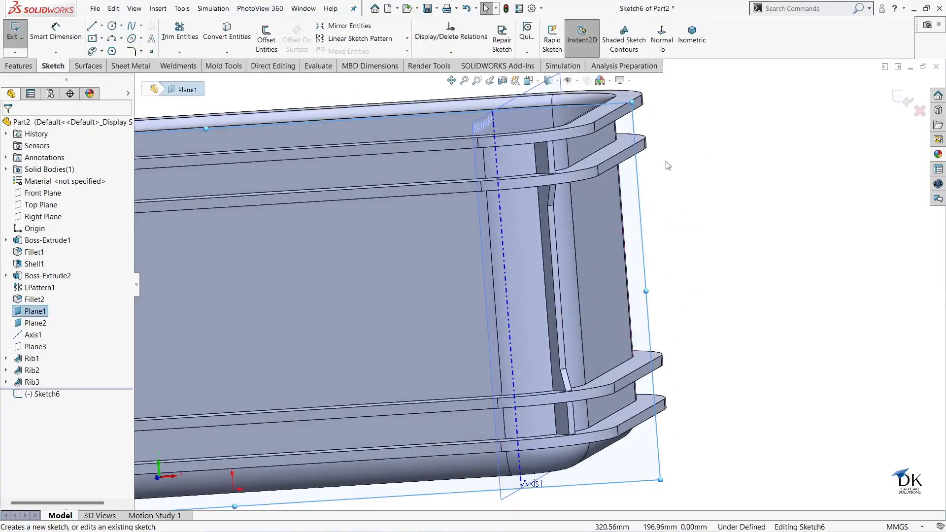
{"action": "left_click", "coordinate": [663, 49]}
{"action": "scroll", "coordinate": [773, 260], "scroll_direction": "down", "scroll_amount": 8}
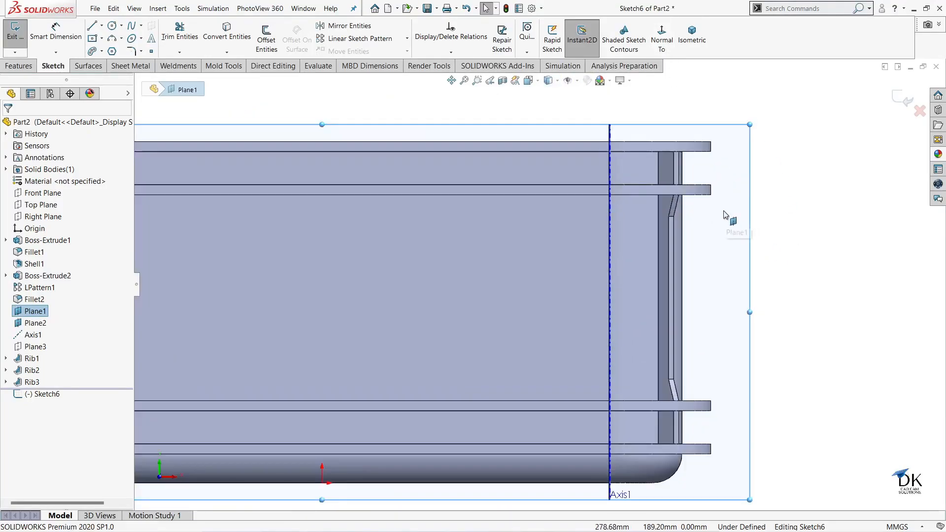
{"action": "scroll", "coordinate": [594, 185], "scroll_direction": "up", "scroll_amount": 2}
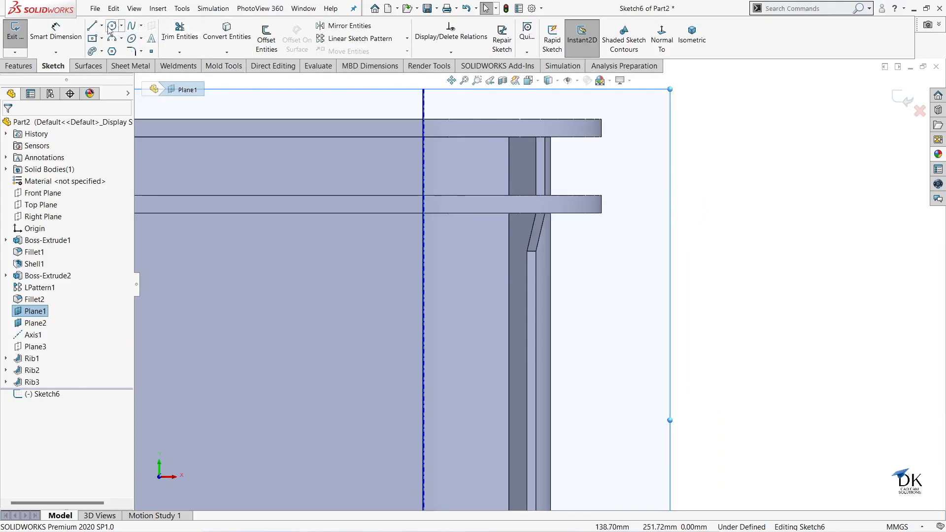
Sketch a vertical line between the two rims nearest the opening, about 12.5 mm outside the container's end wall.
{"action": "left_click", "coordinate": [91, 25]}
{"action": "left_click", "coordinate": [582, 136]}
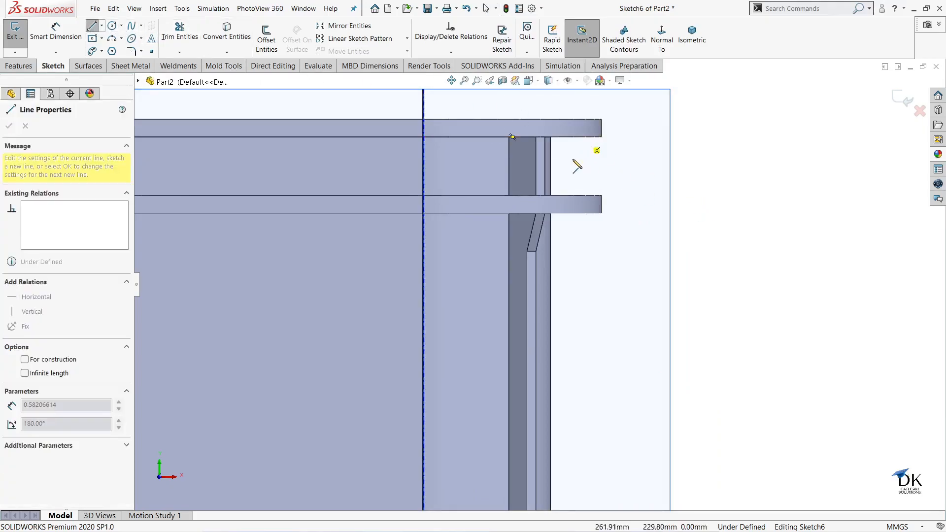
{"action": "left_click", "coordinate": [583, 196]}
{"action": "right_click", "coordinate": [622, 166]}
{"action": "key", "text": "Escape"}
{"action": "key", "text": "Escape"}
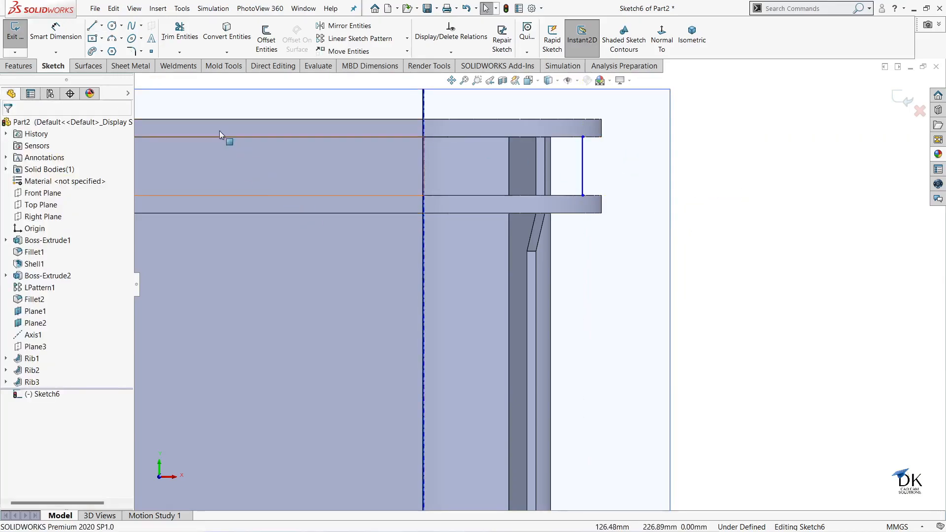
Dimension the vertical line 15 mm from the container's outer end wall.
{"action": "left_click", "coordinate": [63, 43]}
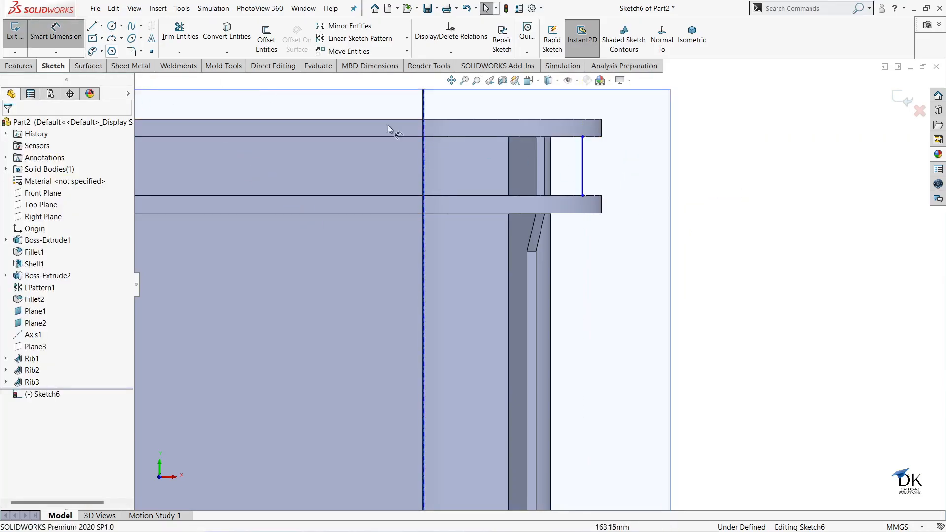
{"action": "left_click", "coordinate": [582, 167]}
{"action": "left_click", "coordinate": [582, 165]}
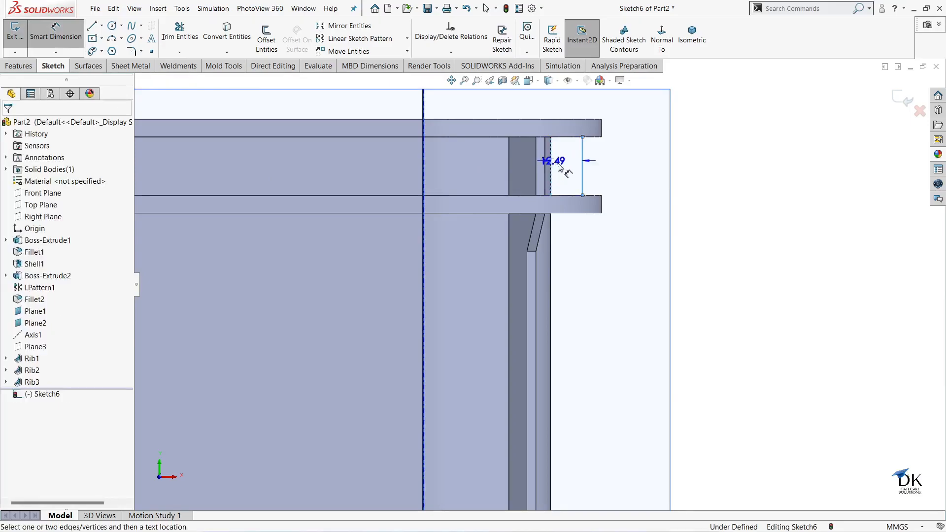
{"action": "left_click", "coordinate": [562, 168]}
{"action": "type", "text": "15"}
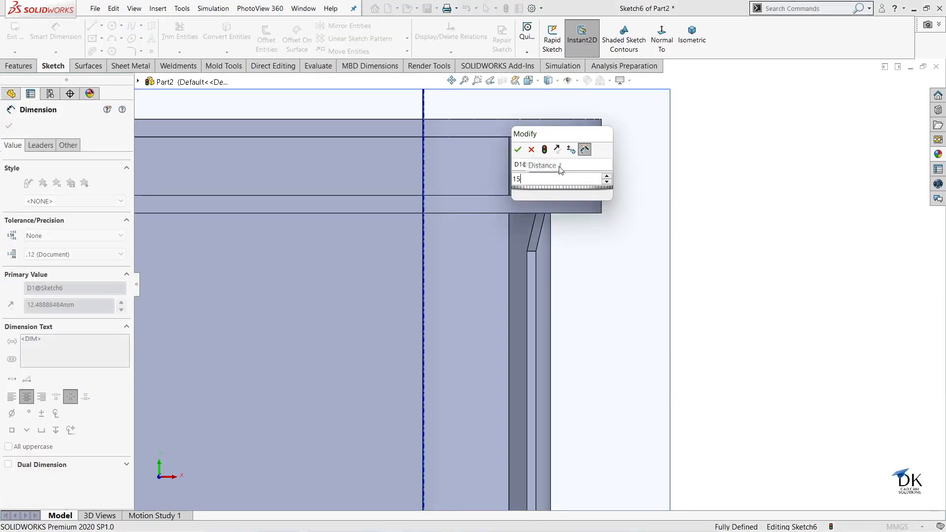
{"action": "key", "text": "Return"}
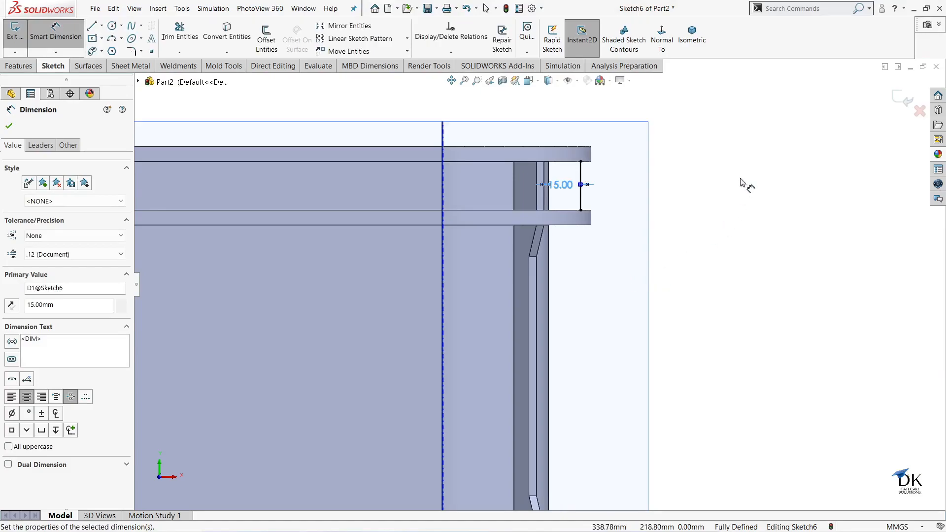
Finish the sketch and create a 5 mm thick rib from the vertical line between the two upper rims.
{"action": "left_click", "coordinate": [905, 101]}
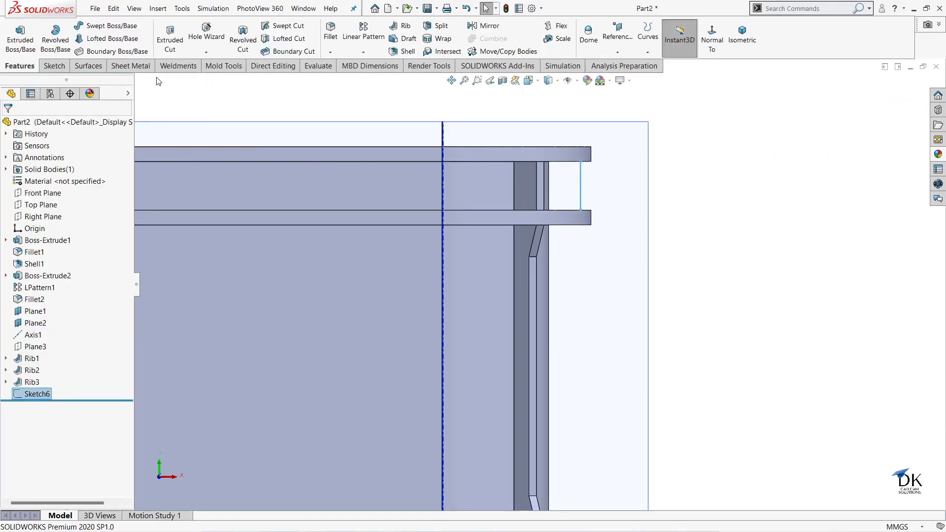
{"action": "left_click", "coordinate": [405, 27]}
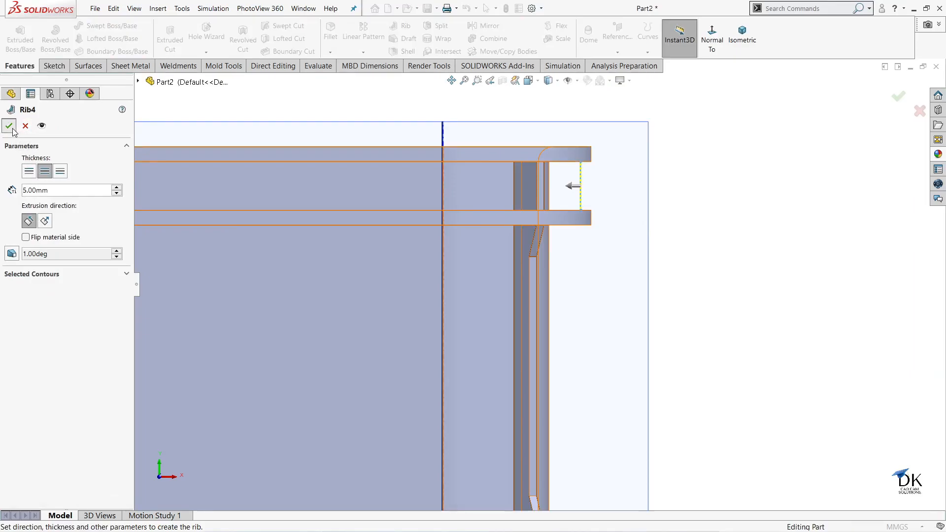
{"action": "left_click", "coordinate": [10, 127]}
{"action": "scroll", "coordinate": [694, 244], "scroll_direction": "up", "scroll_amount": 5}
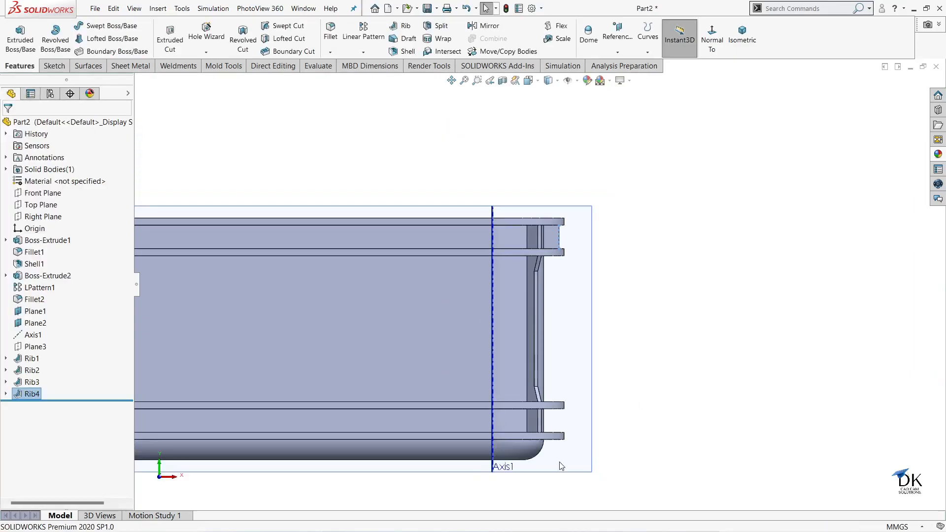
Start another sketch on Plane1 and draw a 23 mm vertical line between the two rims nearest the base, outside the end wall.
{"action": "scroll", "coordinate": [562, 466], "scroll_direction": "down", "scroll_amount": 2}
{"action": "left_click", "coordinate": [600, 367]}
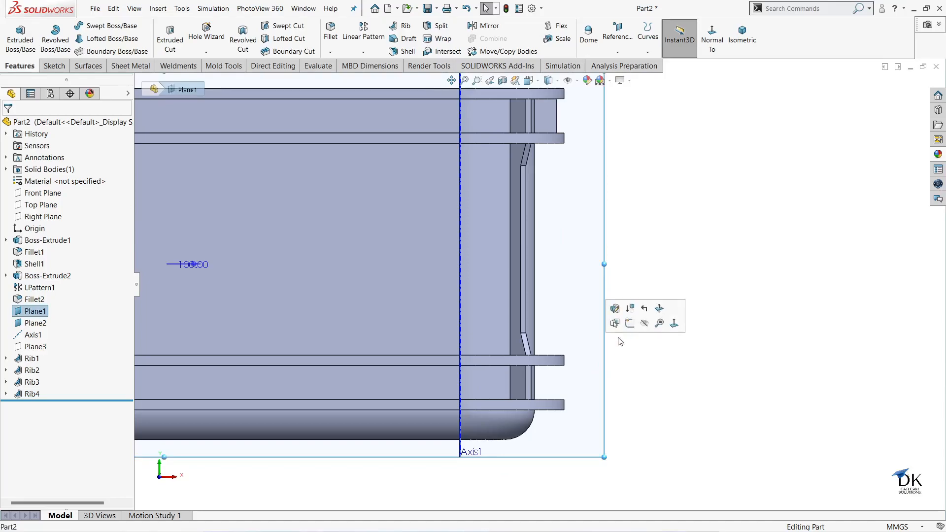
{"action": "left_click", "coordinate": [631, 323]}
{"action": "scroll", "coordinate": [538, 387], "scroll_direction": "down", "scroll_amount": 2}
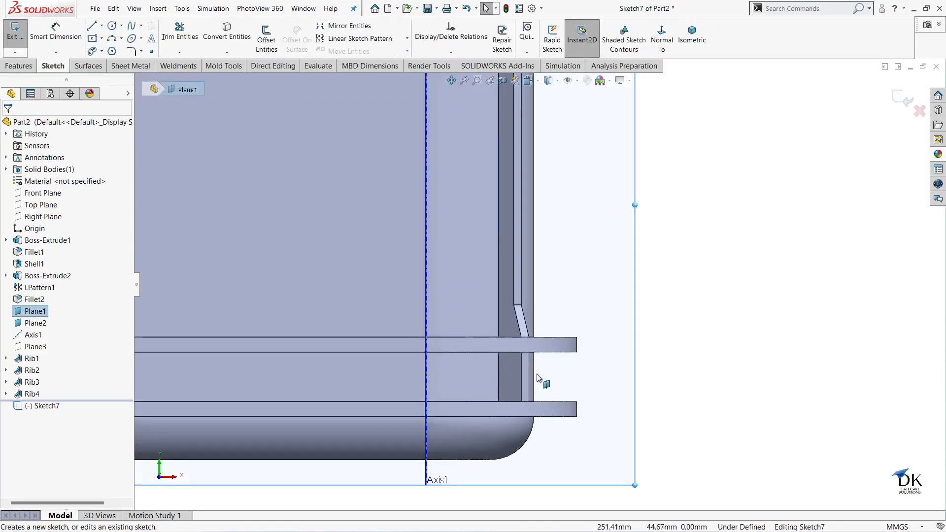
{"action": "left_click", "coordinate": [94, 27]}
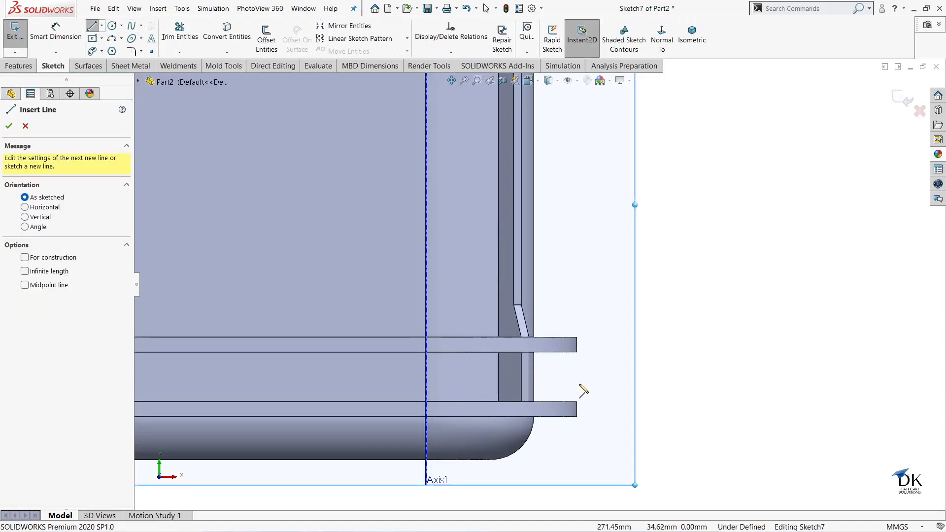
{"action": "left_click", "coordinate": [561, 353]}
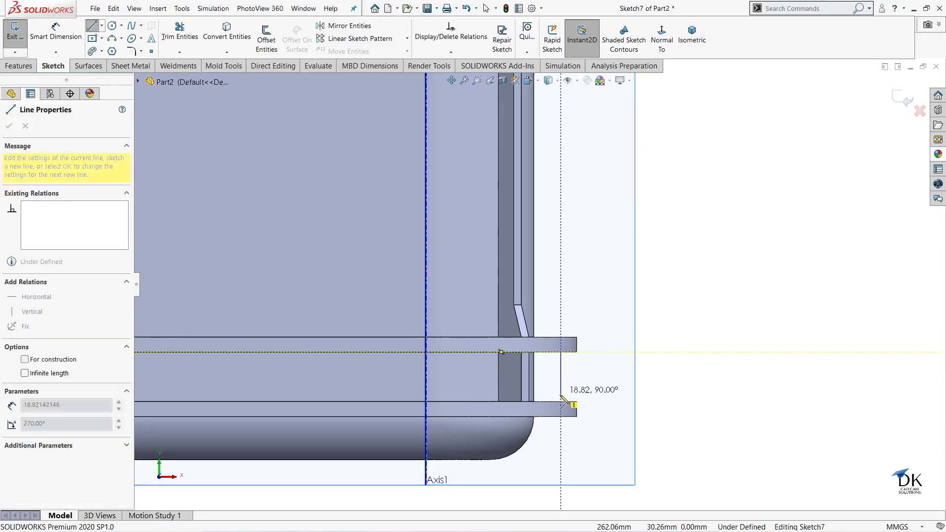
{"action": "left_click", "coordinate": [561, 401]}
{"action": "right_click", "coordinate": [583, 379]}
{"action": "left_click", "coordinate": [590, 386]}
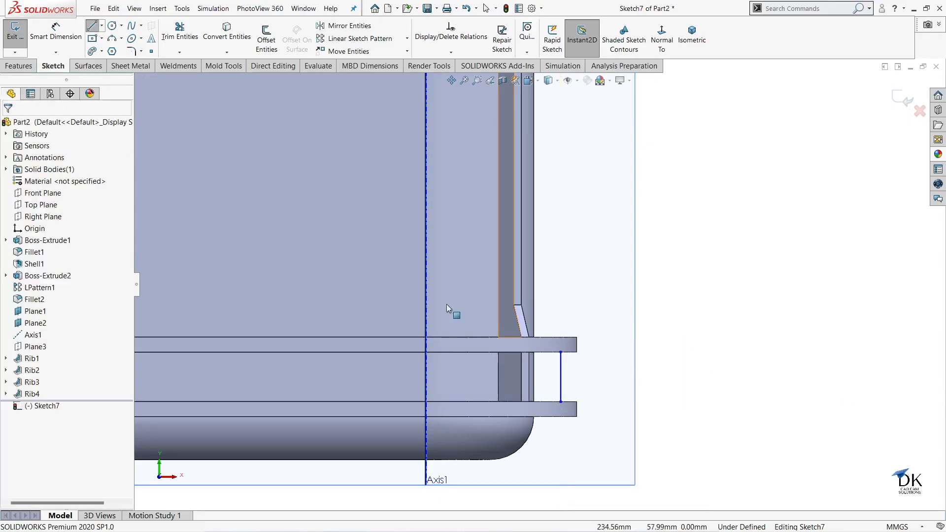
Dimension the line between the lower rims 15 mm from the container's outer end wall and finish the sketch.
{"action": "left_click", "coordinate": [56, 32]}
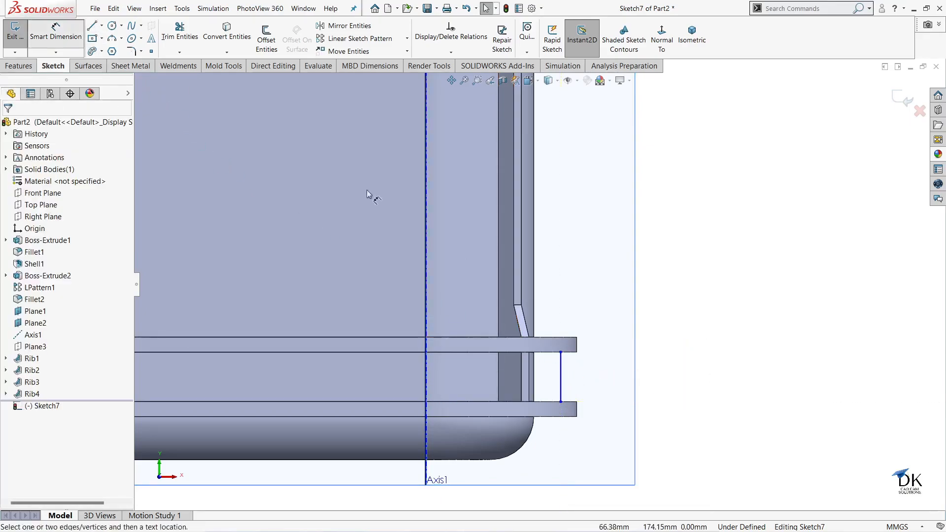
{"action": "left_click", "coordinate": [560, 373]}
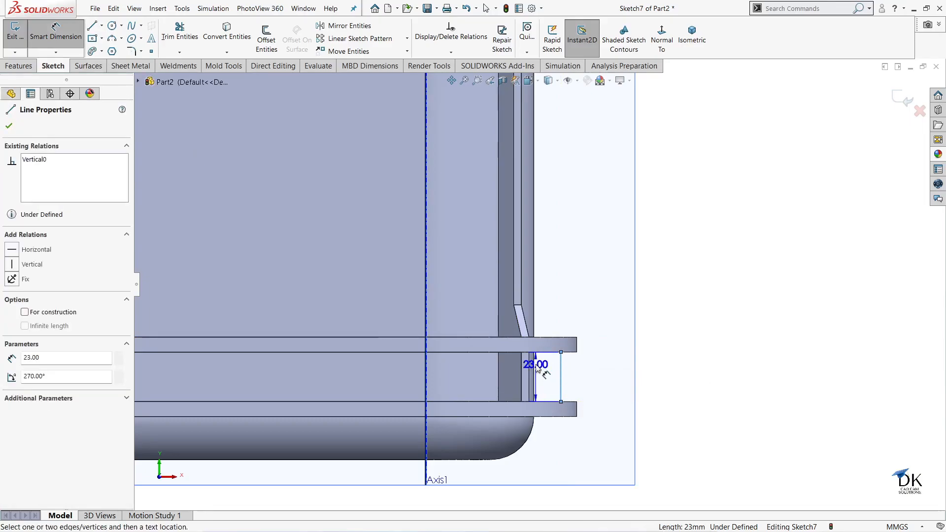
{"action": "left_click", "coordinate": [536, 372]}
{"action": "left_click", "coordinate": [559, 376]}
{"action": "type", "text": "15"}
{"action": "key", "text": "Return"}
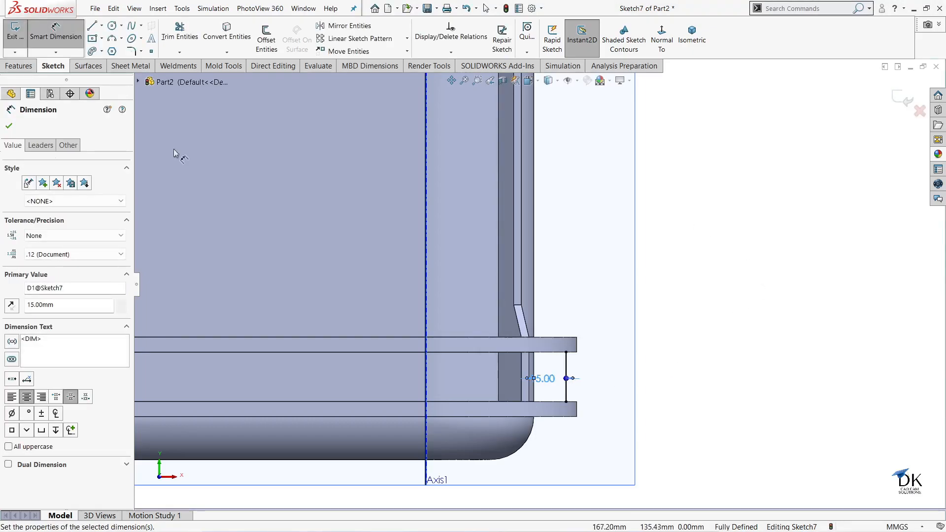
{"action": "left_click", "coordinate": [9, 126]}
{"action": "left_click", "coordinate": [899, 97]}
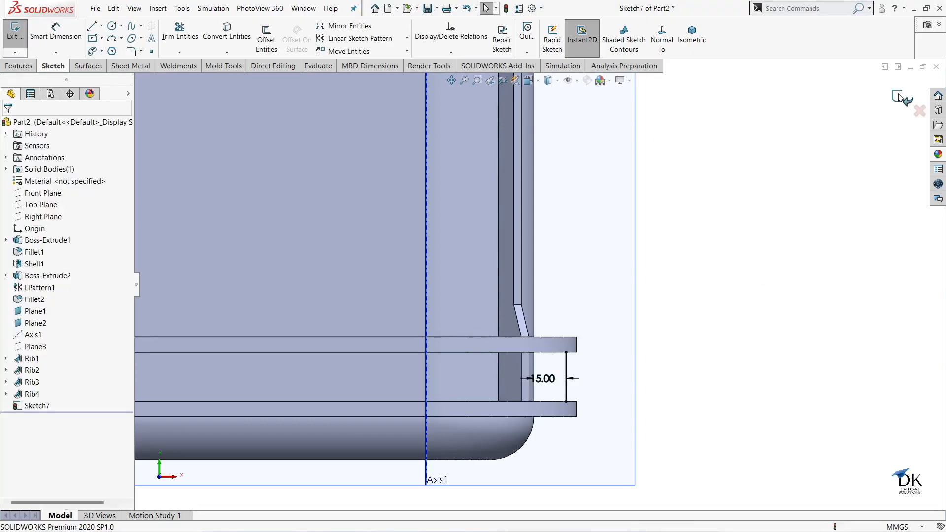
Create a 5 mm thick rib from the vertical line between the two rims nearest the base.
{"action": "left_click", "coordinate": [401, 29]}
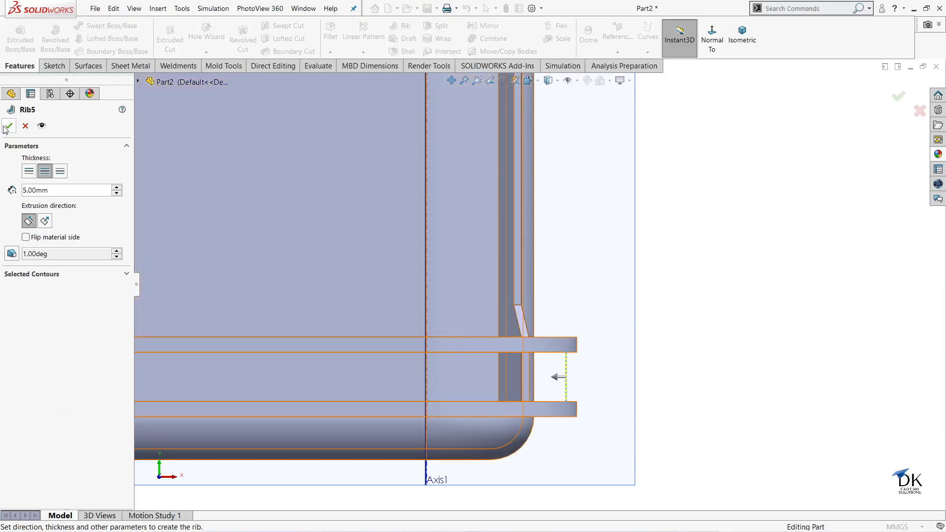
{"action": "left_click", "coordinate": [8, 127]}
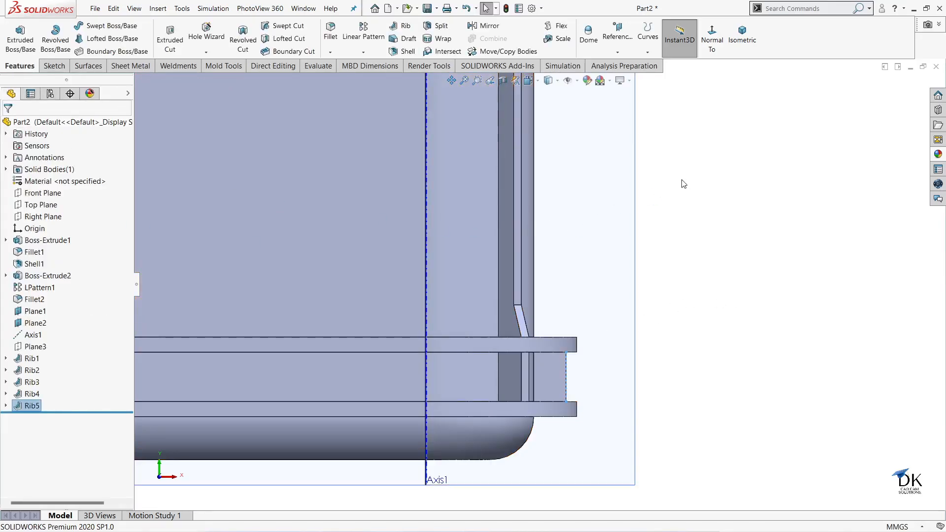
Sketch on Plane1 a three-segment line between the two middle rims outside the end wall, with slanted ends and a vertical run about 113 mm long.
{"action": "left_click", "coordinate": [592, 188]}
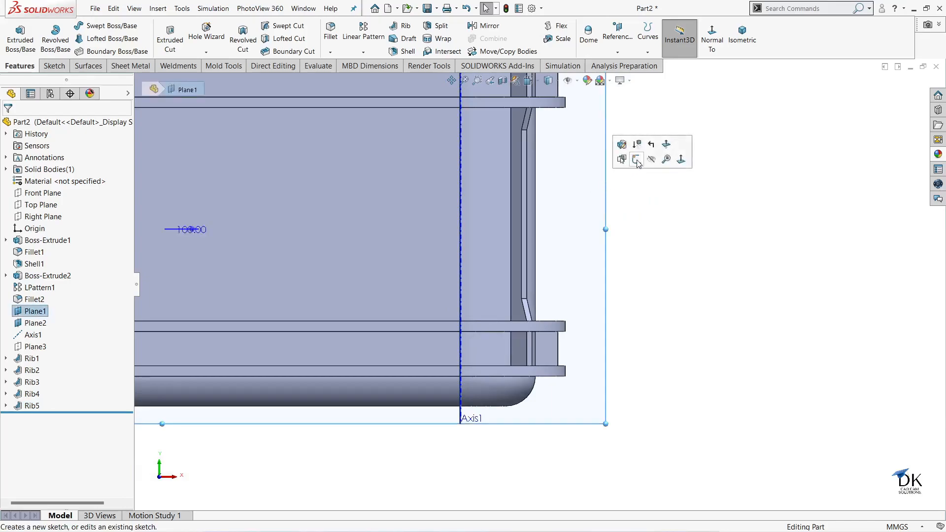
{"action": "left_click", "coordinate": [661, 159]}
{"action": "scroll", "coordinate": [547, 188], "scroll_direction": "down", "scroll_amount": 2}
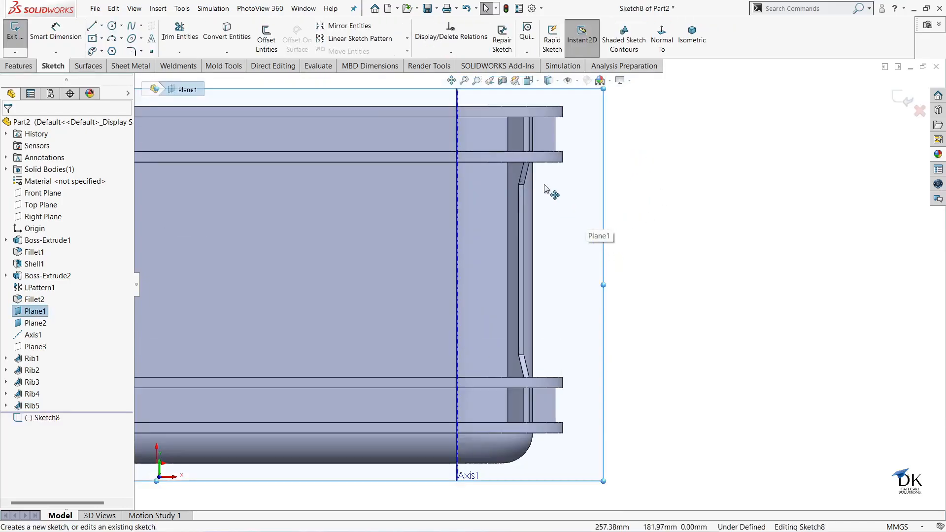
{"action": "left_click", "coordinate": [93, 27]}
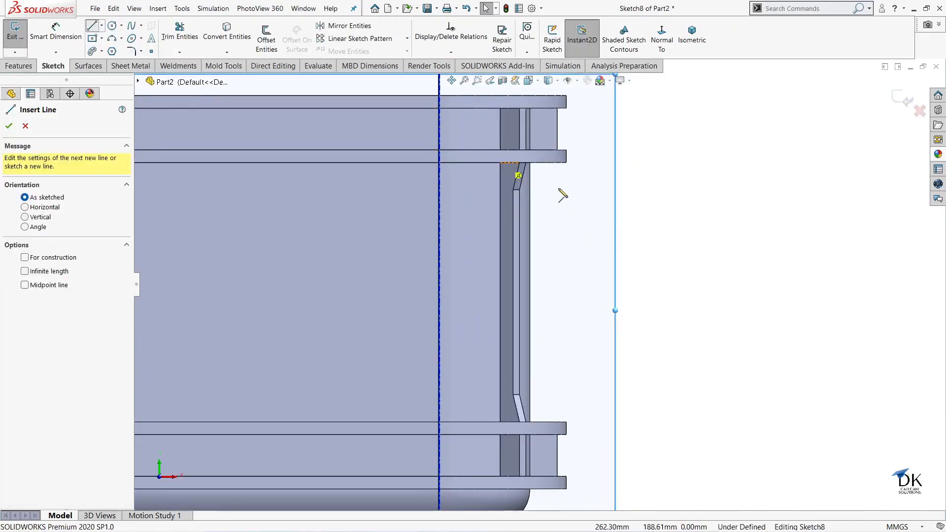
{"action": "left_click", "coordinate": [555, 163]}
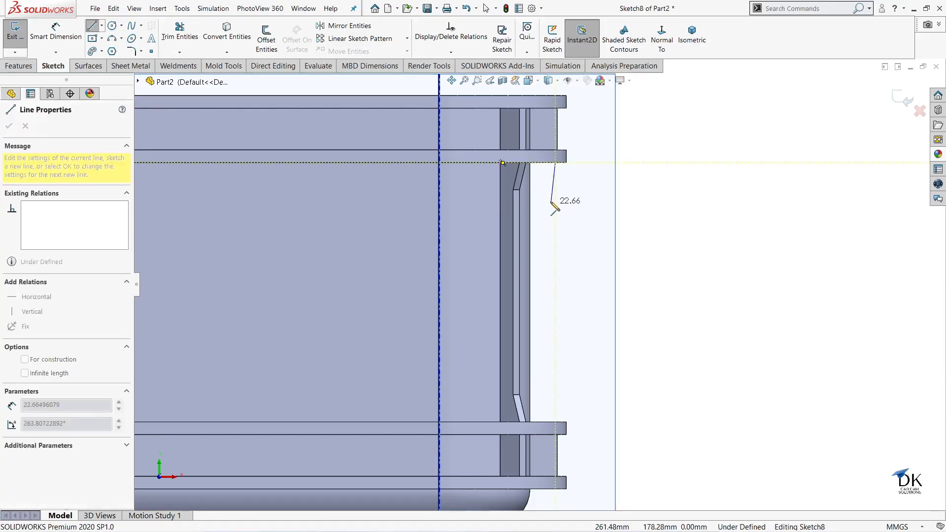
{"action": "left_click", "coordinate": [546, 189]}
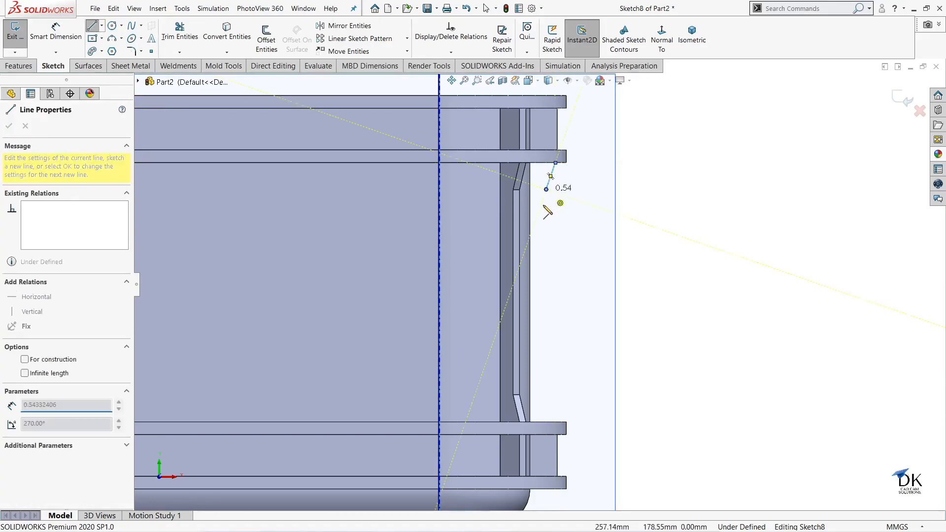
{"action": "left_click", "coordinate": [546, 394]}
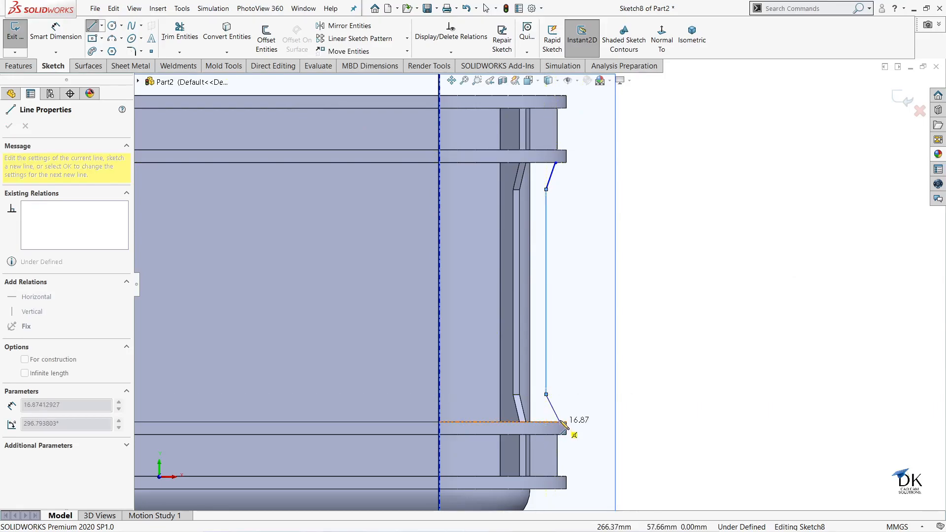
{"action": "left_click", "coordinate": [558, 423]}
{"action": "right_click", "coordinate": [577, 340]}
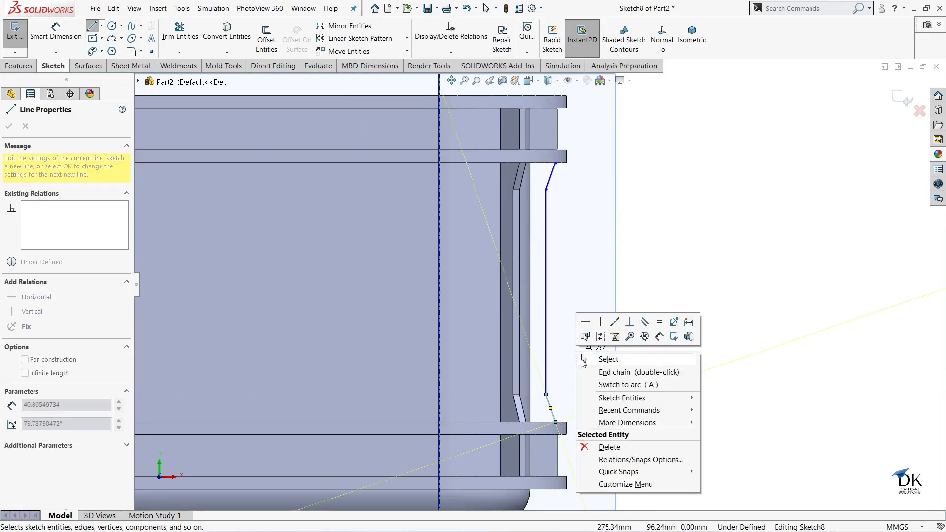
{"action": "left_click", "coordinate": [601, 359]}
Dimension the upper endpoint of the three-segment line 15 mm from the container's outer end wall.
{"action": "scroll", "coordinate": [541, 169], "scroll_direction": "down", "scroll_amount": 2}
{"action": "left_click", "coordinate": [56, 31]}
{"action": "scroll", "coordinate": [567, 187], "scroll_direction": "down", "scroll_amount": 1}
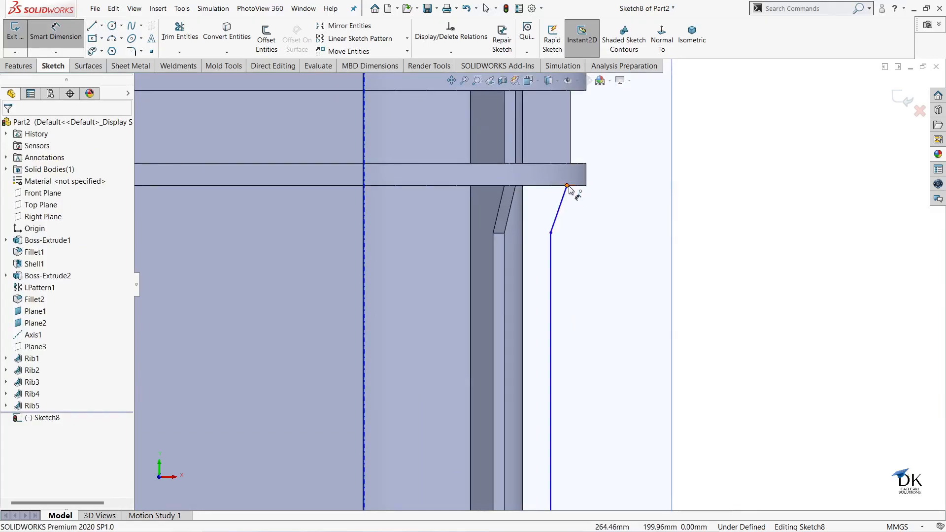
{"action": "left_click", "coordinate": [568, 187]}
{"action": "left_click", "coordinate": [523, 196]}
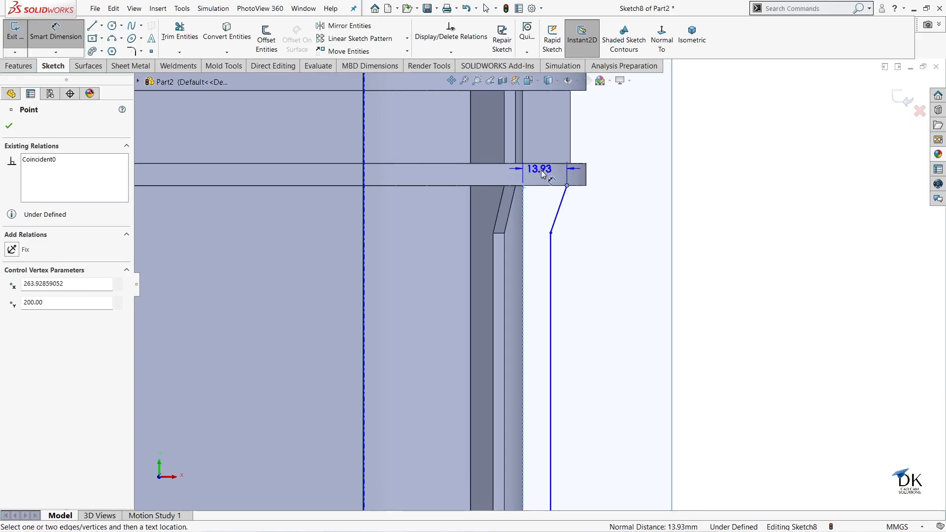
{"action": "left_click", "coordinate": [542, 173]}
{"action": "type", "text": "15"}
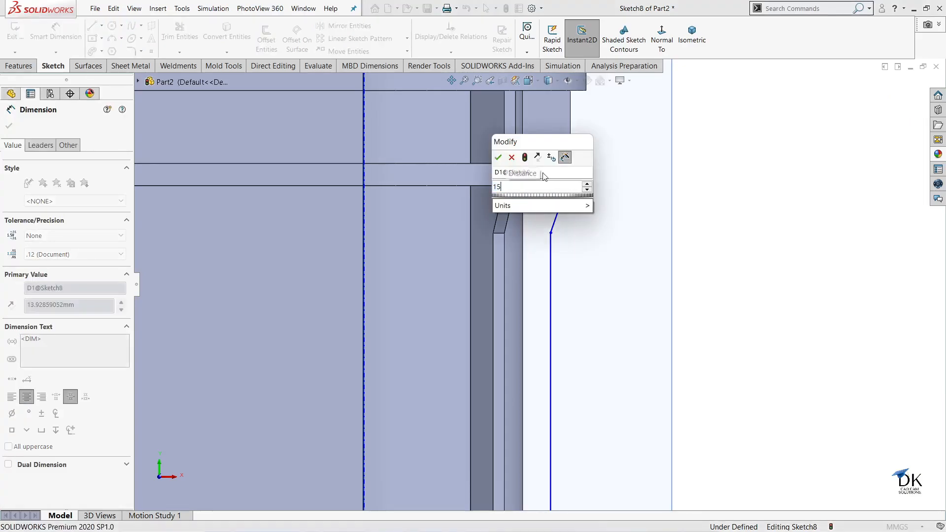
{"action": "key", "text": "Return"}
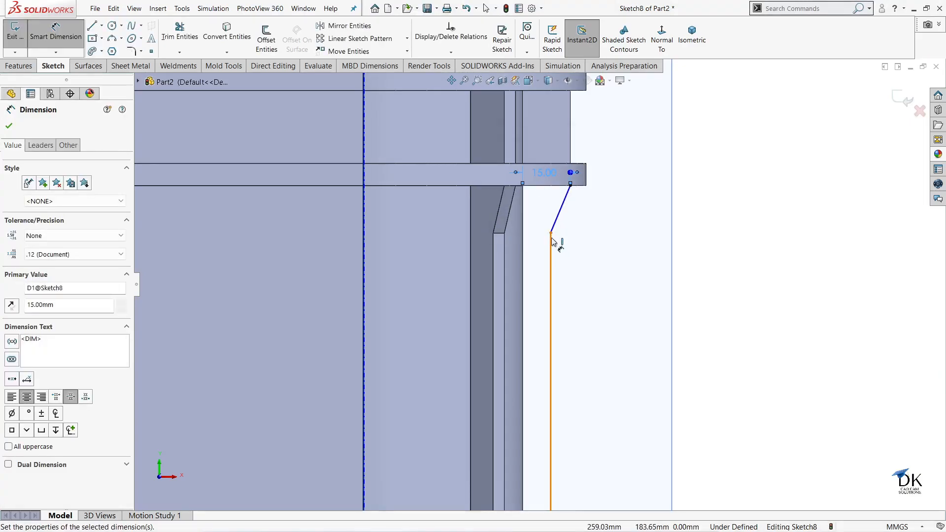
Dimension the long vertical segment 10 mm from the container's outer end wall.
{"action": "left_click", "coordinate": [551, 240]}
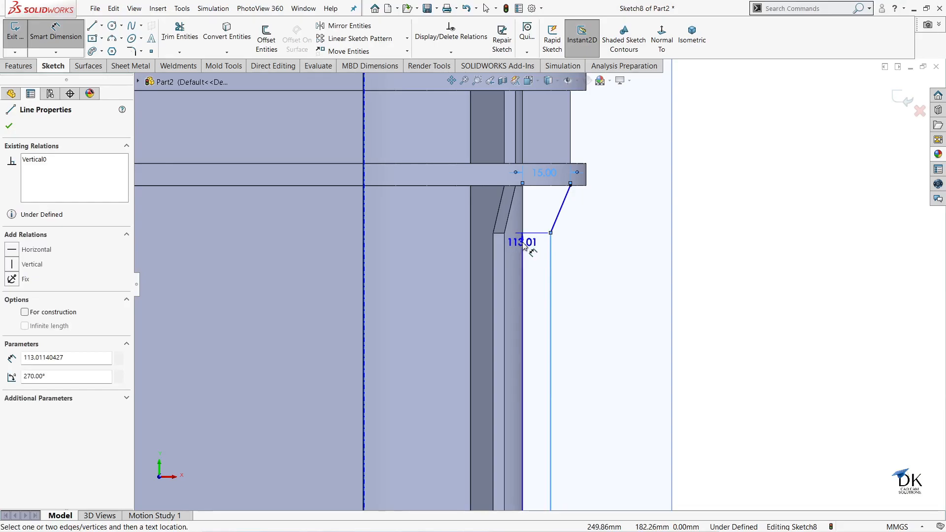
{"action": "left_click", "coordinate": [523, 247]}
{"action": "left_click", "coordinate": [535, 246]}
{"action": "type", "text": "10"}
{"action": "key", "text": "Return"}
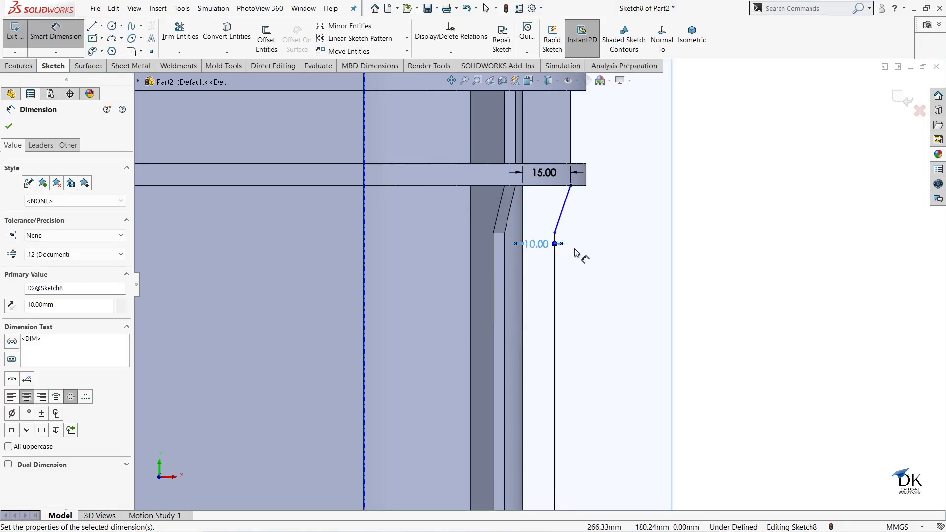
Dimension the vertical height of the upper slanted segment as 15 mm.
{"action": "left_click", "coordinate": [571, 186]}
{"action": "left_click", "coordinate": [555, 233]}
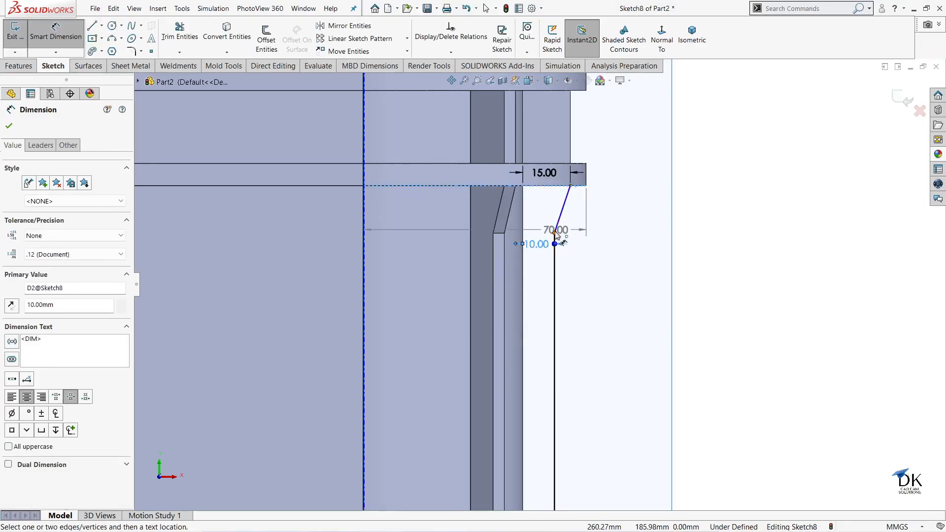
{"action": "left_click", "coordinate": [593, 212]}
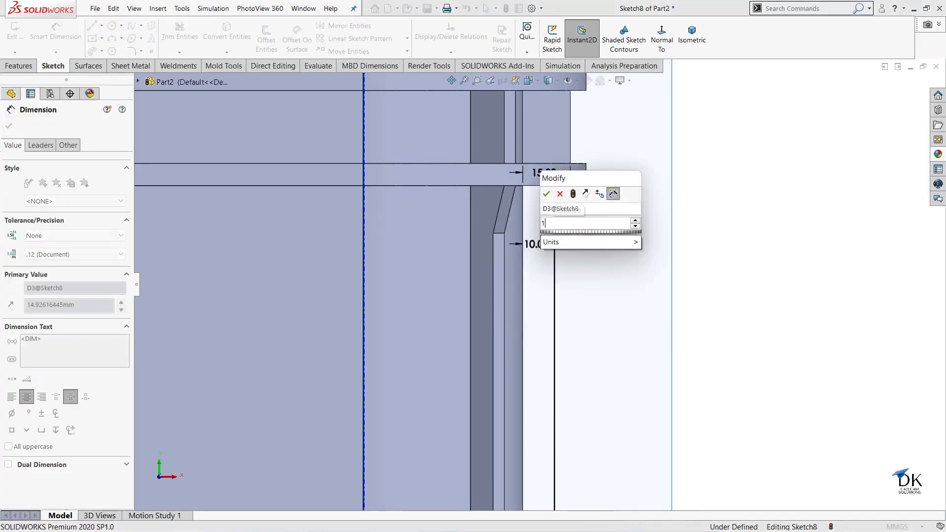
{"action": "type", "text": "15"}
{"action": "key", "text": "Return"}
Dimension the lower endpoint of the three-segment line 15 mm from the container's outer end wall.
{"action": "scroll", "coordinate": [597, 212], "scroll_direction": "up", "scroll_amount": 4}
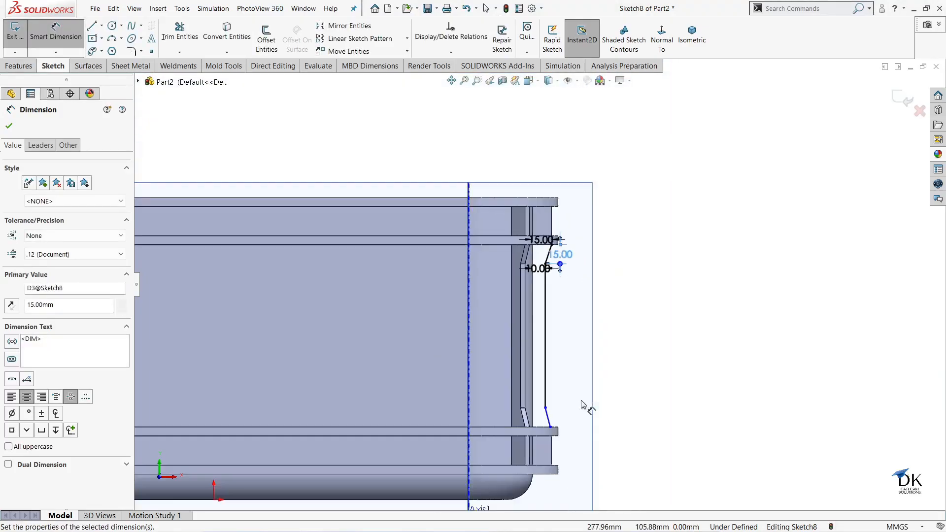
{"action": "scroll", "coordinate": [548, 446], "scroll_direction": "down", "scroll_amount": 5}
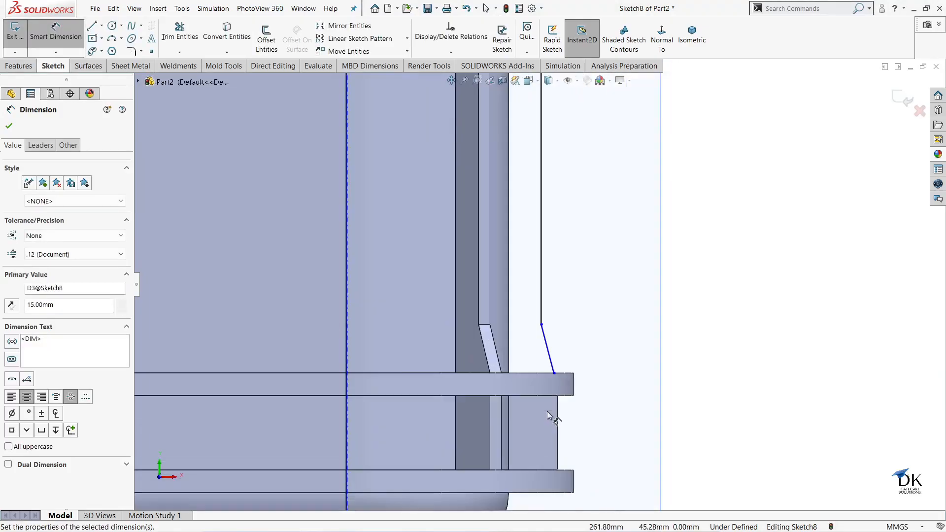
{"action": "left_click", "coordinate": [554, 374]}
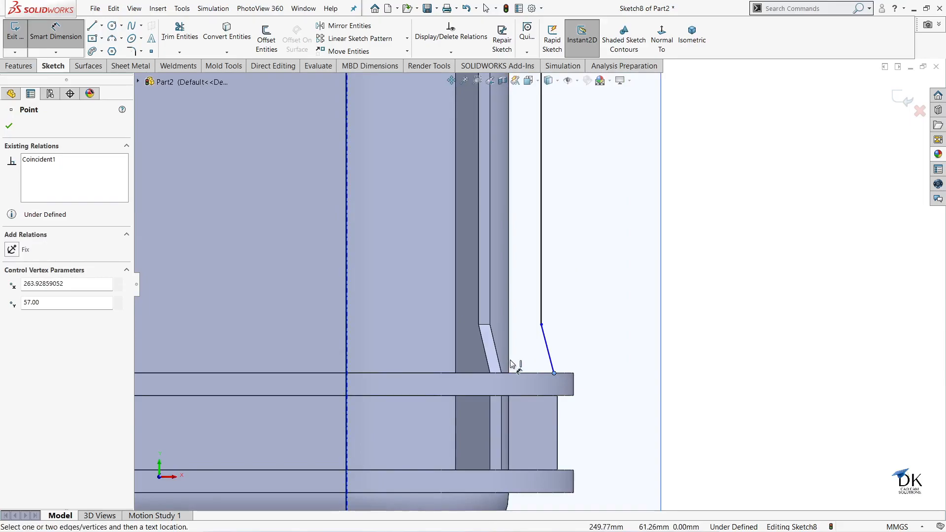
{"action": "left_click", "coordinate": [510, 365]}
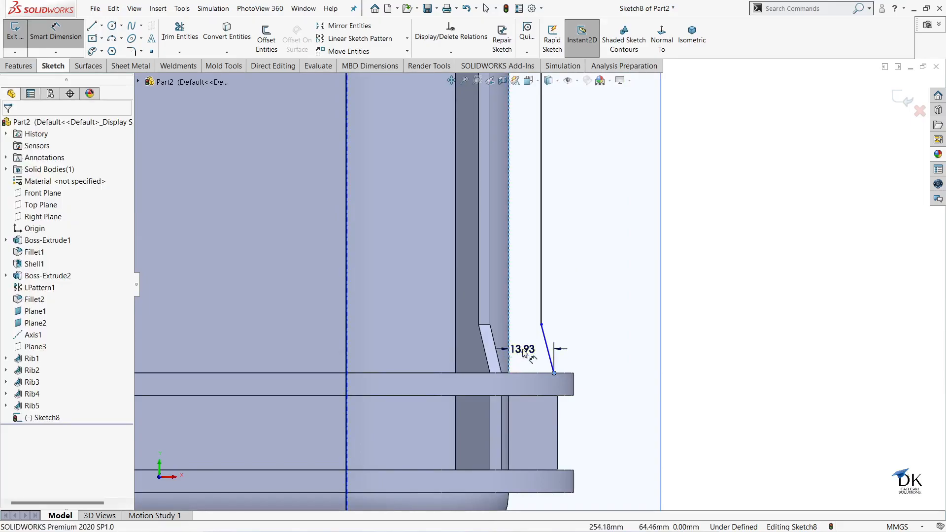
{"action": "left_click", "coordinate": [523, 351]}
{"action": "type", "text": "15"}
{"action": "key", "text": "Return"}
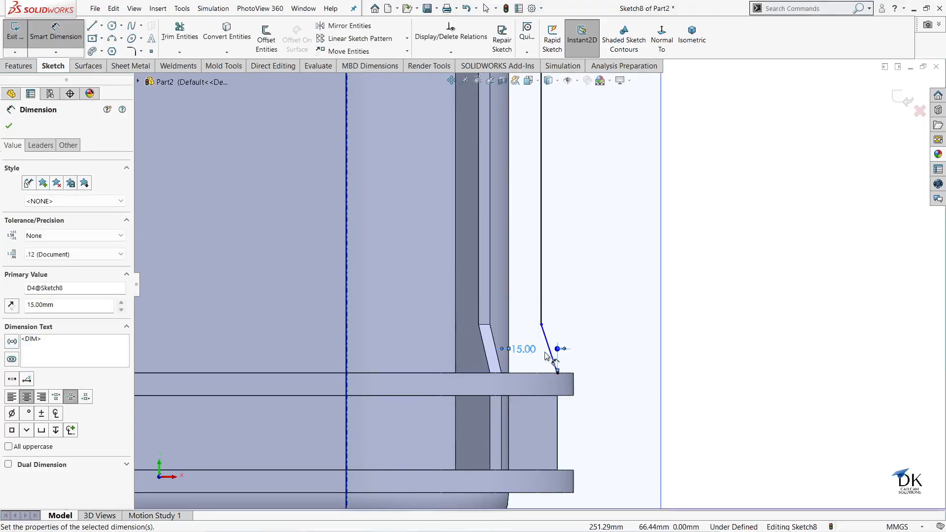
Dimension the vertical height of the lower slanted segment as 15 mm.
{"action": "left_click", "coordinate": [541, 325]}
{"action": "left_click", "coordinate": [544, 377]}
{"action": "left_click", "coordinate": [597, 351]}
{"action": "type", "text": "15"}
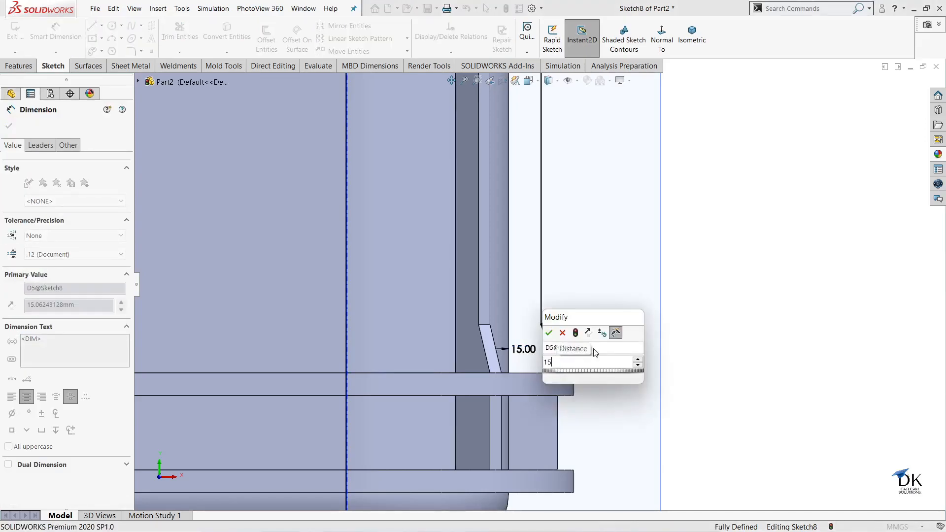
{"action": "key", "text": "Return"}
Finish the sketch and create a 5 mm thick rib from the three-segment line between the two middle rims.
{"action": "scroll", "coordinate": [646, 262], "scroll_direction": "up", "scroll_amount": 3}
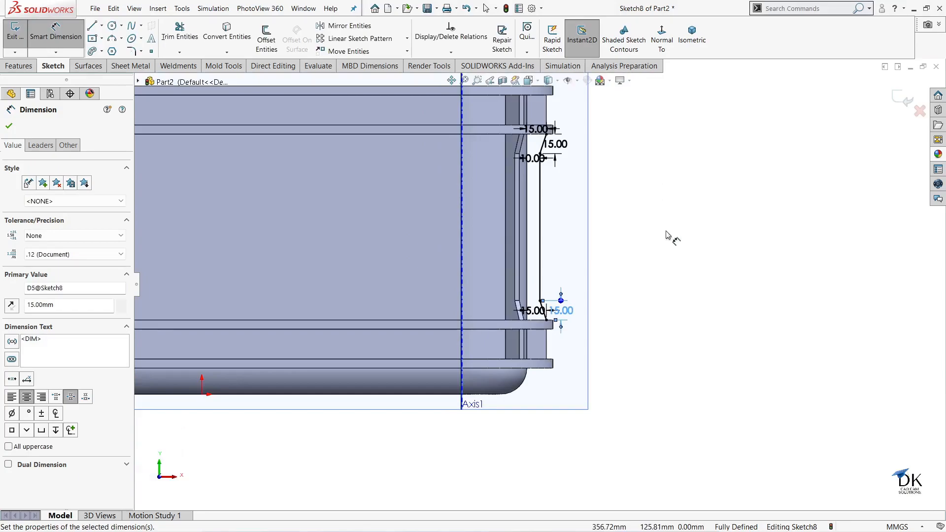
{"action": "left_click", "coordinate": [767, 144]}
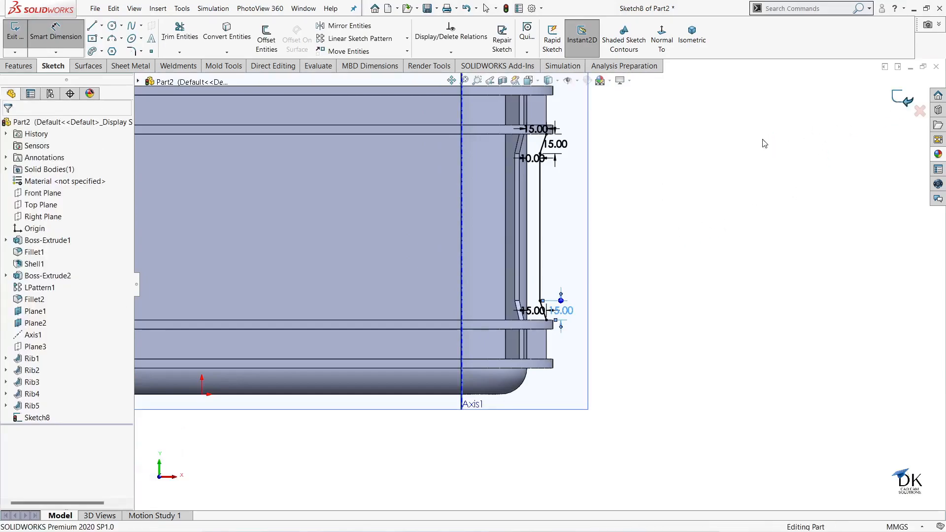
{"action": "left_click", "coordinate": [15, 31]}
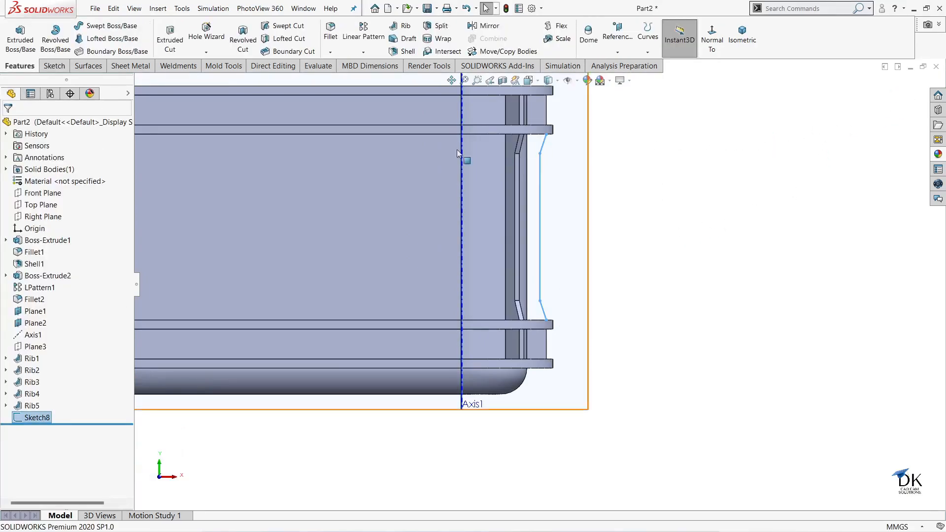
{"action": "left_click", "coordinate": [413, 29]}
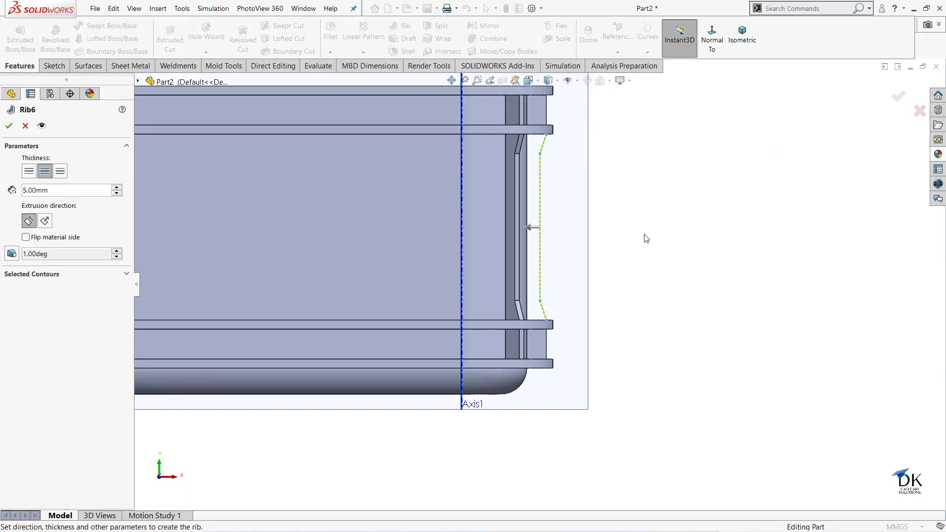
{"action": "left_click", "coordinate": [6, 126]}
Hide Plane1 and Axis1 in the model.
{"action": "middle_click_drag", "start_coordinate": [651, 223], "coordinate": [626, 228]}
{"action": "scroll", "coordinate": [625, 228], "scroll_direction": "up", "scroll_amount": 3}
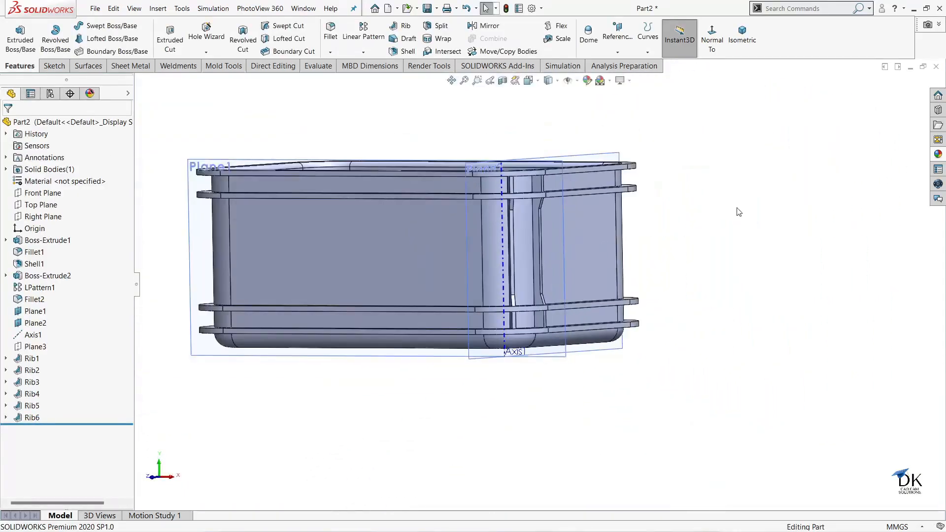
{"action": "middle_click_drag", "start_coordinate": [709, 197], "coordinate": [724, 213]}
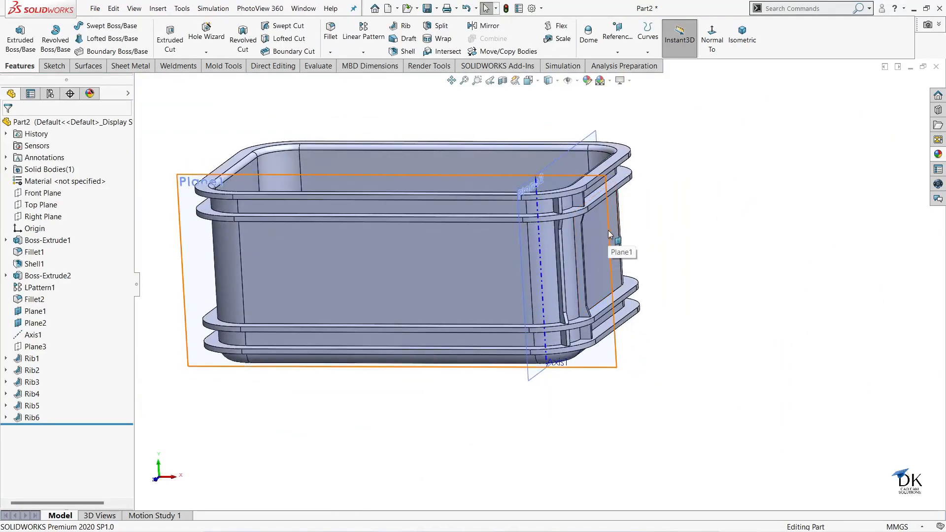
{"action": "left_click", "coordinate": [608, 230]}
{"action": "left_click", "coordinate": [661, 203]}
{"action": "key", "text": "z"}
{"action": "middle_click_drag", "start_coordinate": [697, 229], "coordinate": [621, 240]}
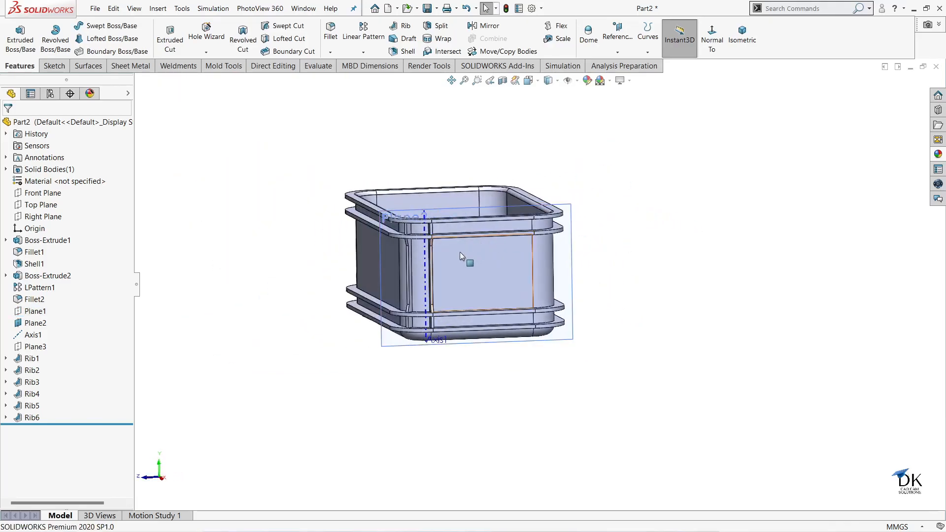
{"action": "scroll", "coordinate": [466, 247], "scroll_direction": "down", "scroll_amount": 5}
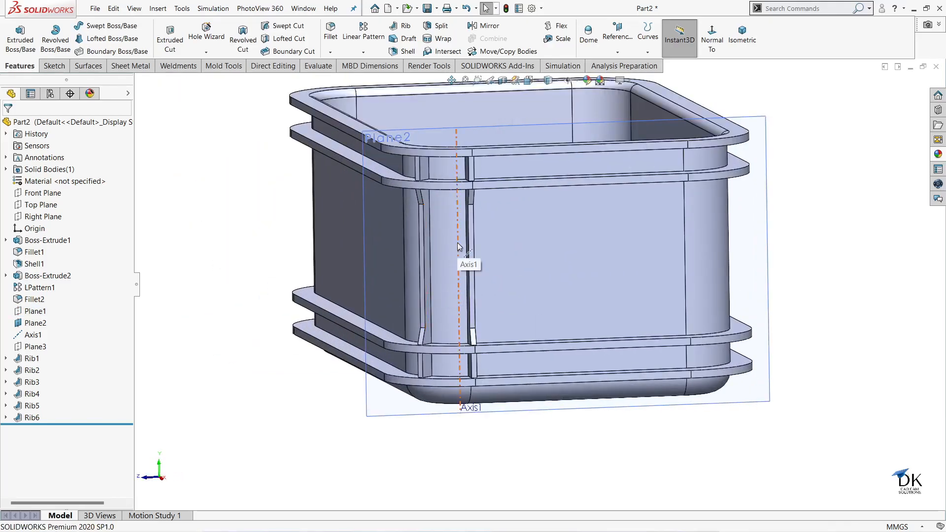
{"action": "left_click", "coordinate": [457, 246]}
{"action": "left_click", "coordinate": [502, 214]}
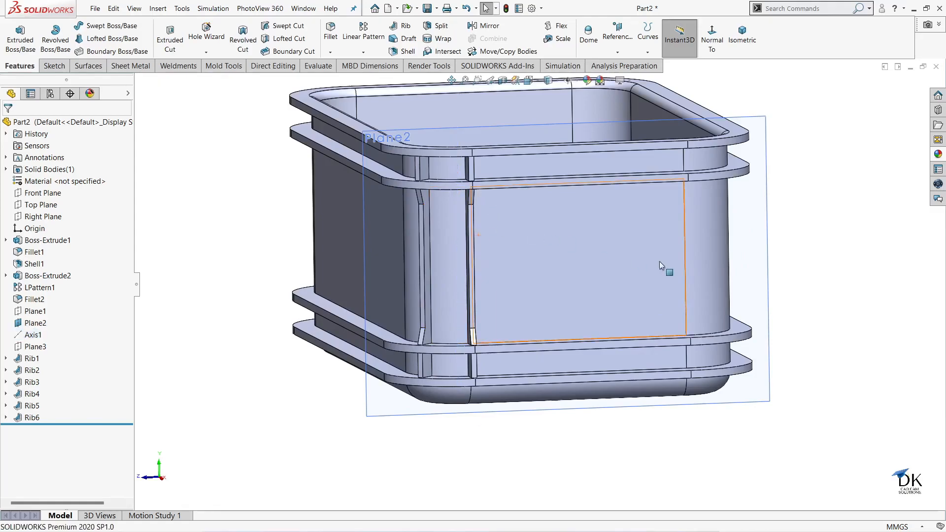
Start a sketch on Plane2 and orient the view normal to it.
{"action": "scroll", "coordinate": [821, 271], "scroll_direction": "up", "scroll_amount": 3}
{"action": "left_click", "coordinate": [424, 252]}
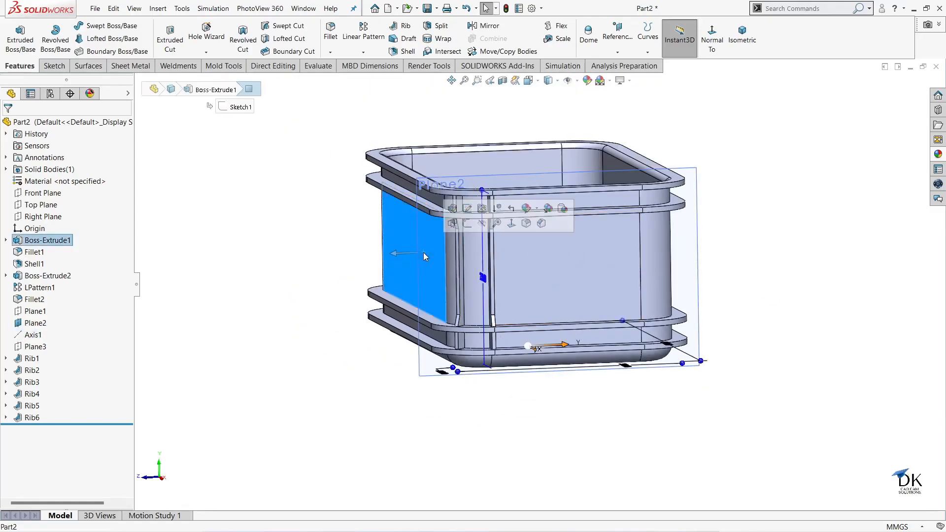
{"action": "left_click", "coordinate": [274, 260]}
{"action": "left_click", "coordinate": [420, 228]}
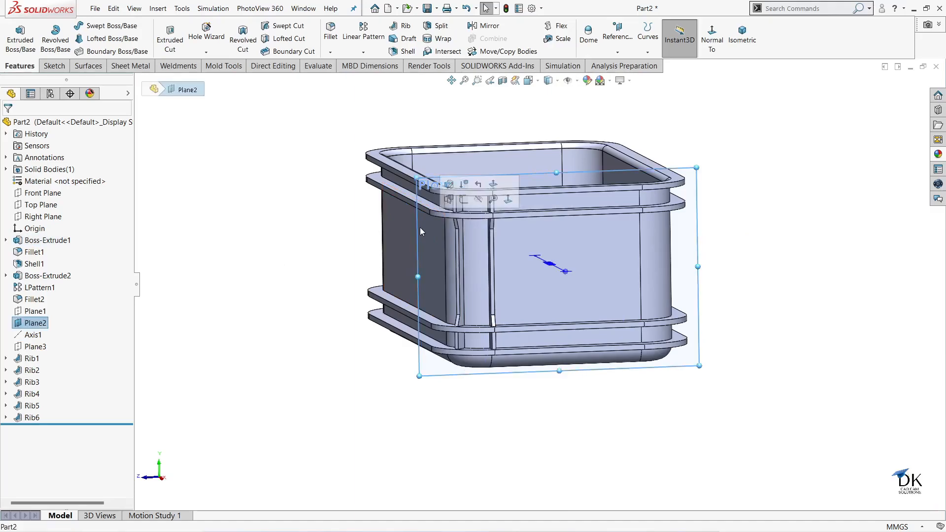
{"action": "left_click", "coordinate": [462, 201]}
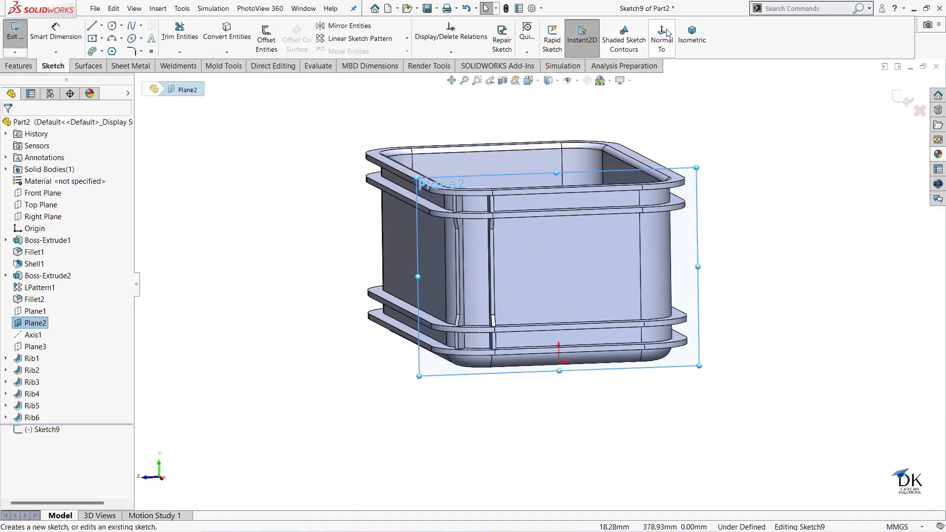
{"action": "left_click", "coordinate": [662, 35]}
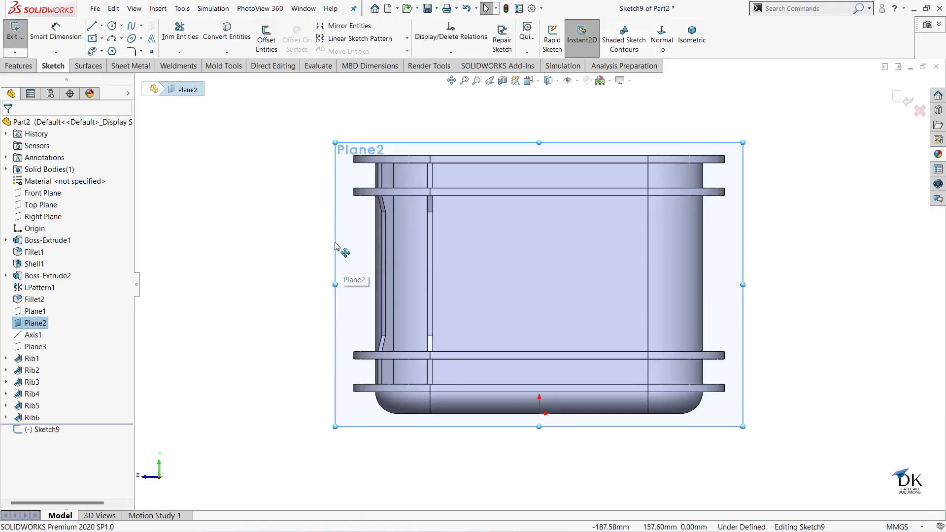
Sketch a vertical line about 23 mm long between the two upper rims, outside the container's long side wall.
{"action": "scroll", "coordinate": [374, 230], "scroll_direction": "down", "scroll_amount": 5}
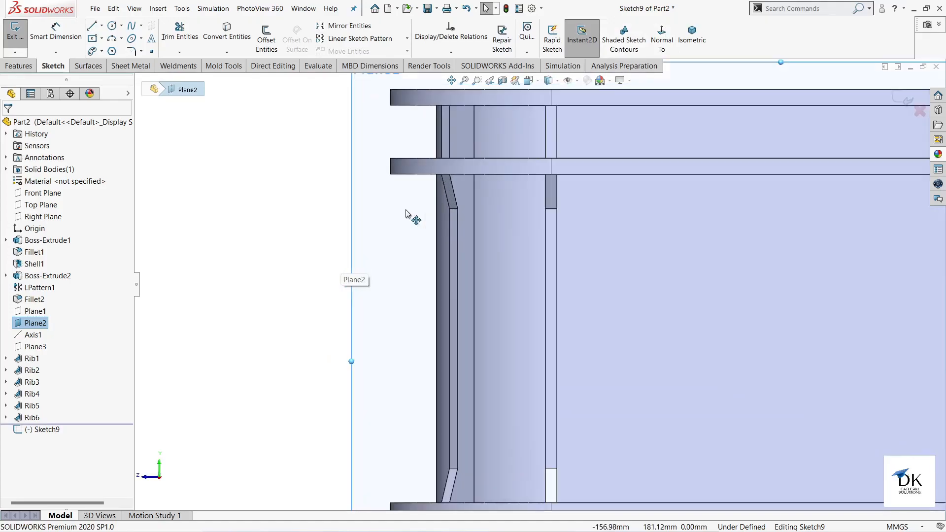
{"action": "left_click", "coordinate": [92, 26]}
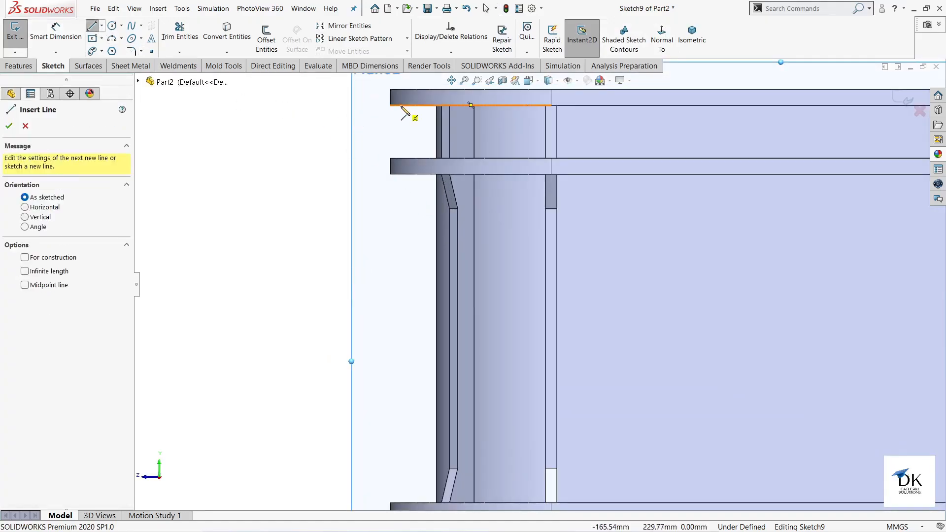
{"action": "left_click", "coordinate": [400, 105]}
{"action": "left_click", "coordinate": [401, 158]}
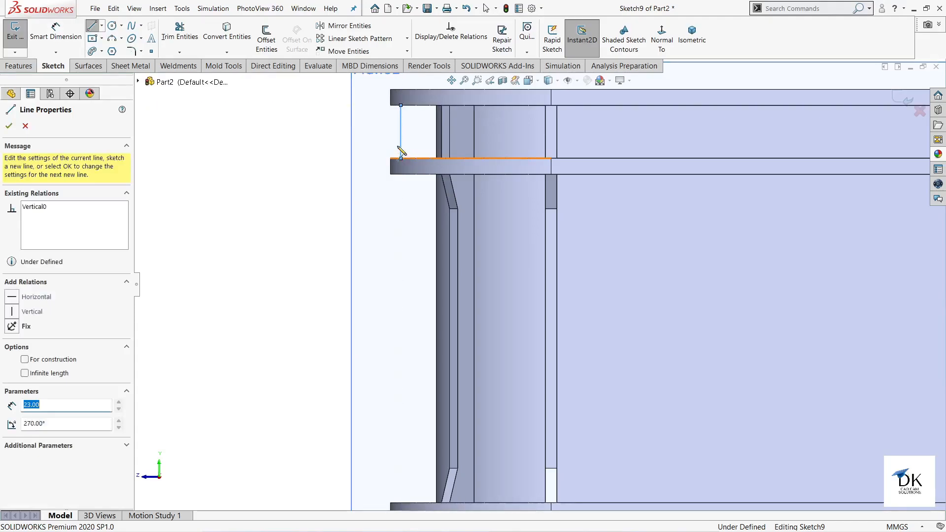
{"action": "right_click", "coordinate": [386, 125]}
Dimension the vertical line between the upper rims 15 mm from the container's outer side wall.
{"action": "scroll", "coordinate": [432, 254], "scroll_direction": "up", "scroll_amount": 2}
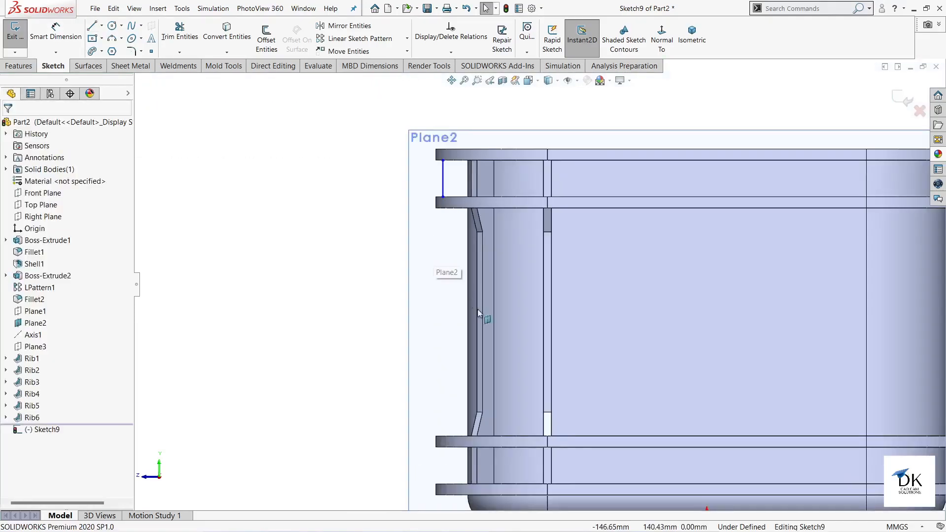
{"action": "left_click", "coordinate": [56, 30]}
{"action": "scroll", "coordinate": [443, 190], "scroll_direction": "down", "scroll_amount": 3}
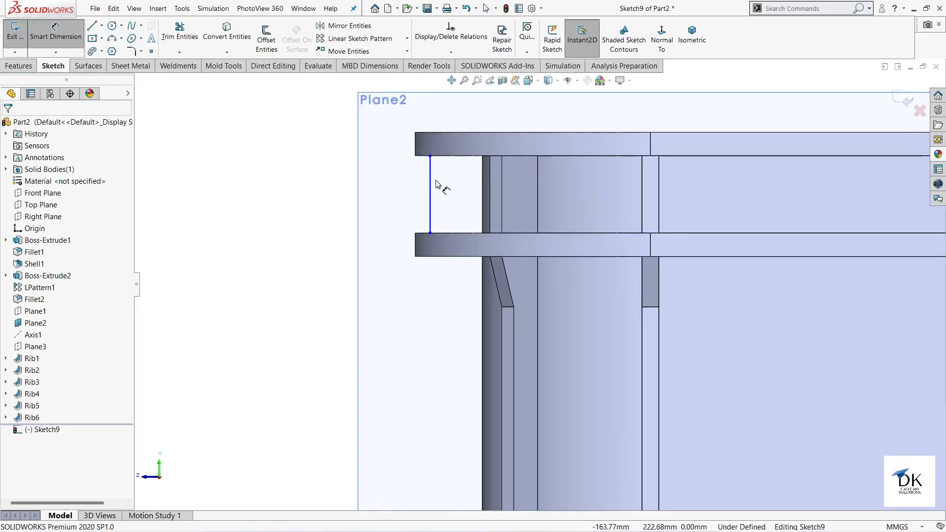
{"action": "left_click", "coordinate": [431, 183]}
{"action": "left_click", "coordinate": [483, 183]}
{"action": "left_click", "coordinate": [462, 188]}
{"action": "type", "text": "15"}
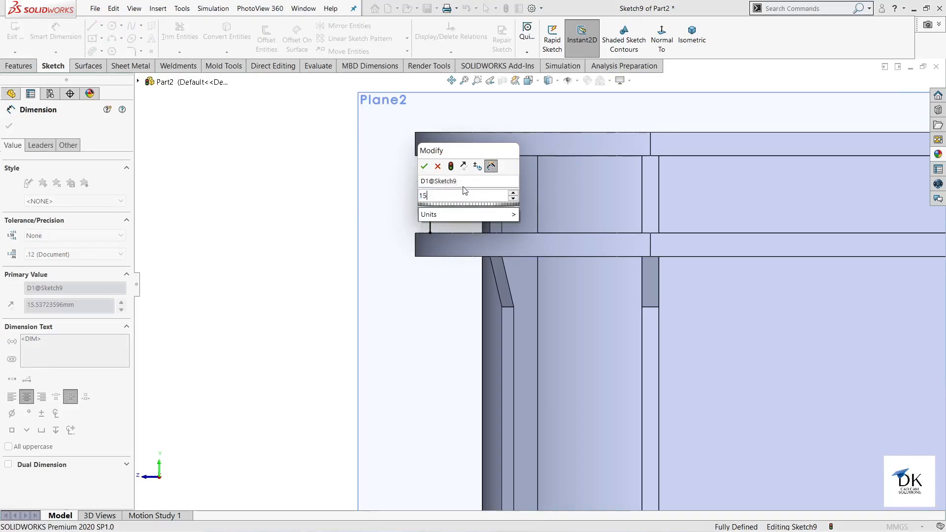
{"action": "key", "text": "Return"}
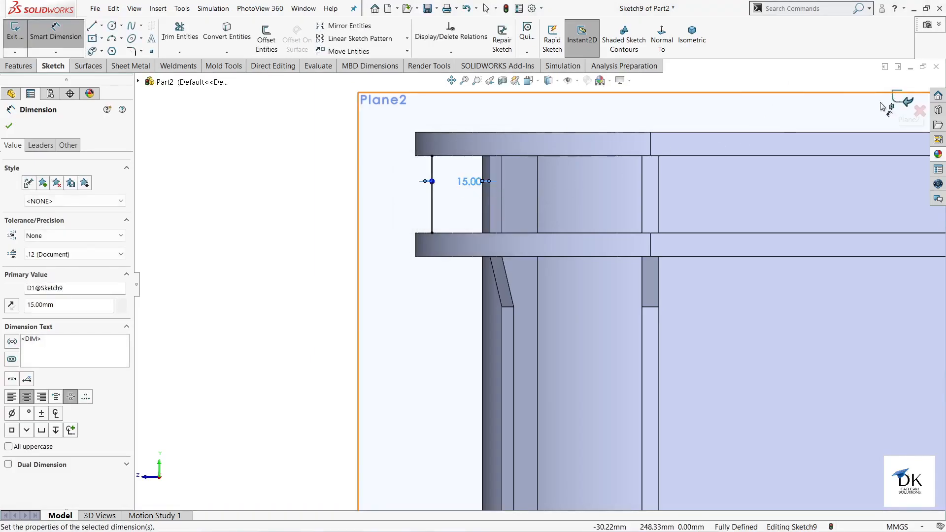
Finish the sketch and create a 5 mm thick rib between the two upper rims, with material directed toward the wall.
{"action": "left_click", "coordinate": [898, 101]}
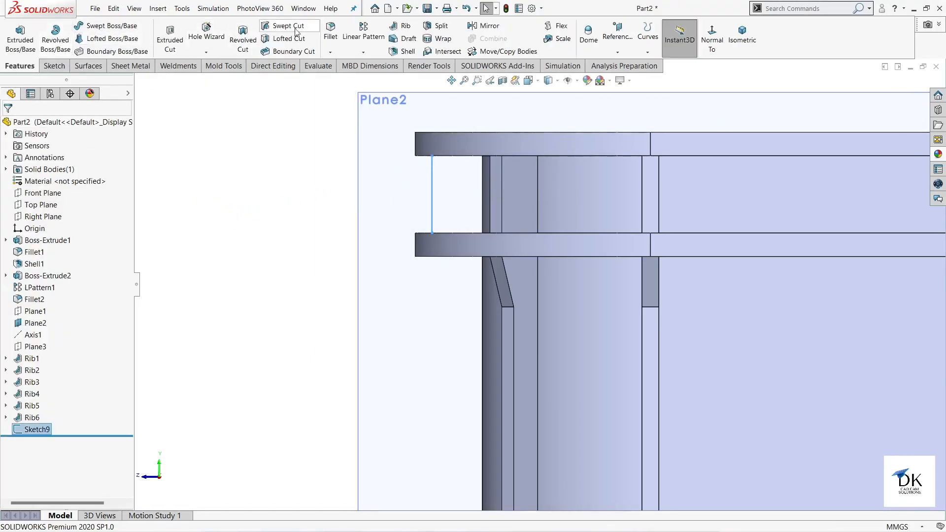
{"action": "left_click", "coordinate": [405, 26]}
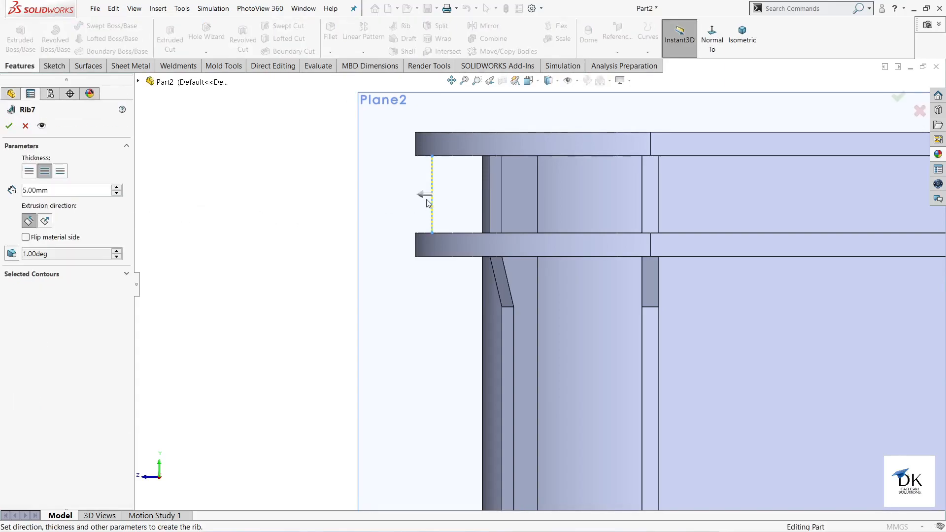
{"action": "left_click", "coordinate": [9, 127]}
Start a new sketch on Plane2 and draw a vertical line about 23 mm long between the two lower rims outside the side wall.
{"action": "scroll", "coordinate": [522, 299], "scroll_direction": "up", "scroll_amount": 4}
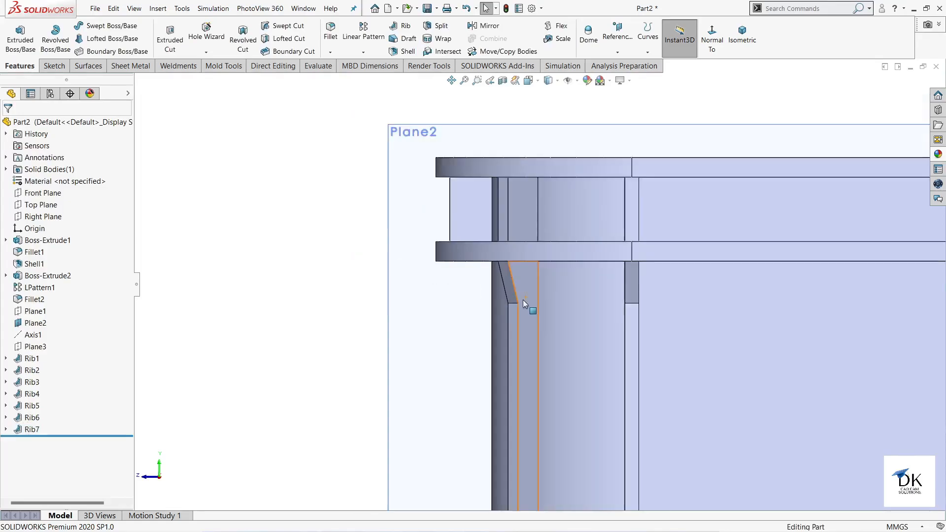
{"action": "scroll", "coordinate": [545, 338], "scroll_direction": "up", "scroll_amount": 3}
{"action": "scroll", "coordinate": [509, 372], "scroll_direction": "down", "scroll_amount": 6}
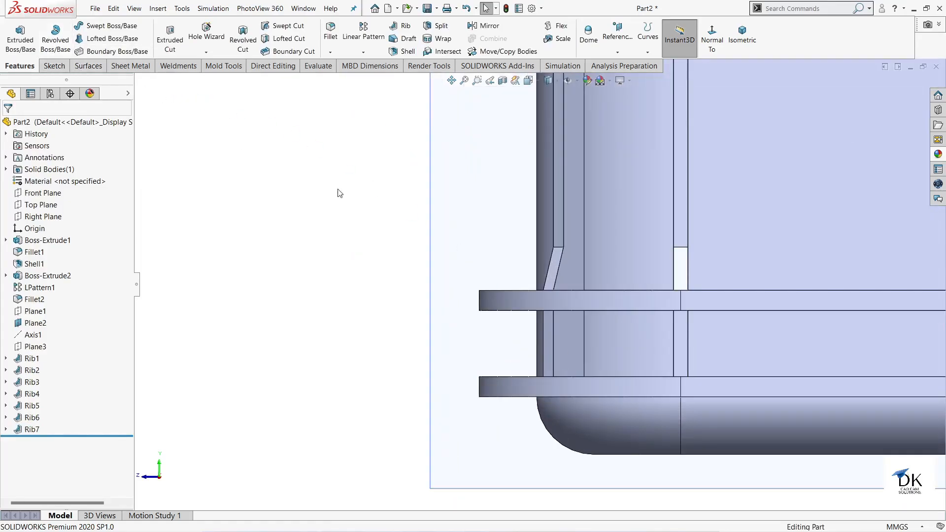
{"action": "left_click", "coordinate": [450, 239]}
{"action": "left_click", "coordinate": [490, 205]}
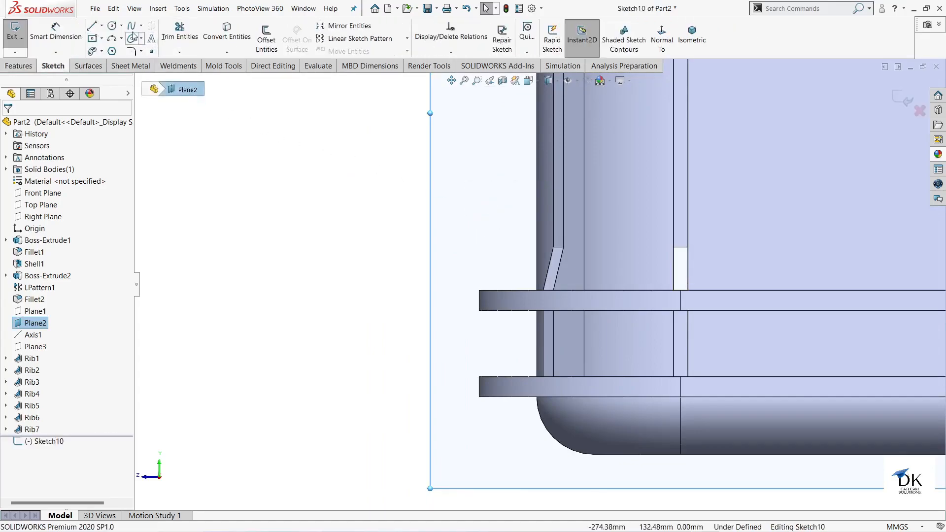
{"action": "left_click", "coordinate": [97, 26]}
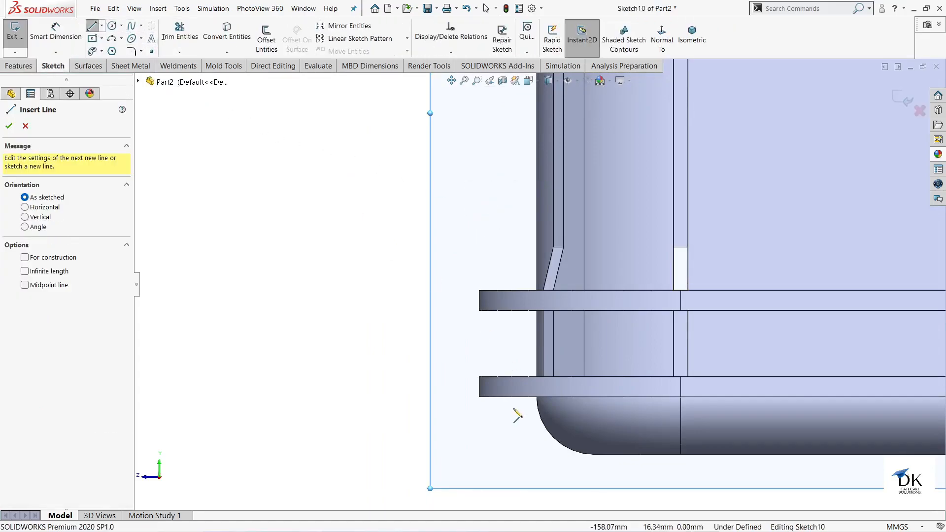
{"action": "left_click", "coordinate": [499, 311]}
{"action": "left_click", "coordinate": [499, 376]}
{"action": "right_click", "coordinate": [473, 331]}
{"action": "left_click", "coordinate": [498, 338]}
Dimension the vertical line between the lower rims 15 mm from the container's outer side wall.
{"action": "left_click", "coordinate": [59, 41]}
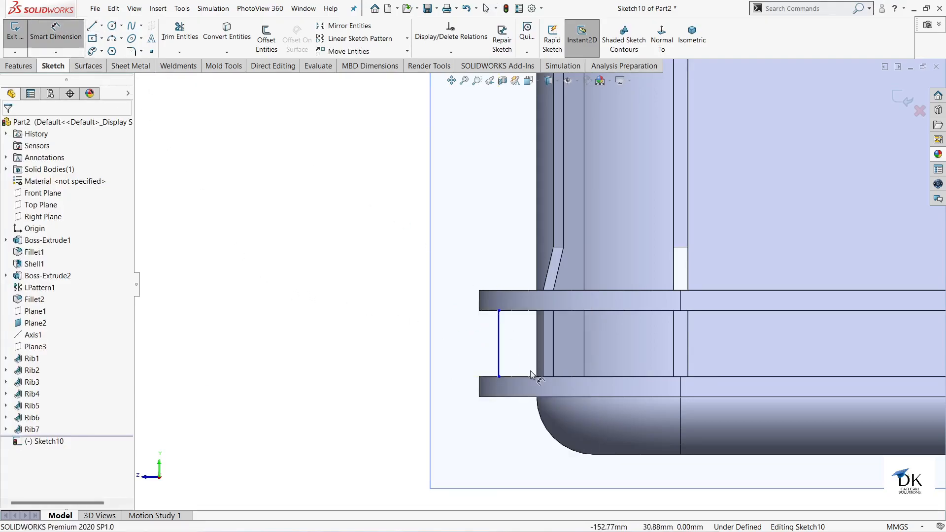
{"action": "left_click", "coordinate": [537, 344]}
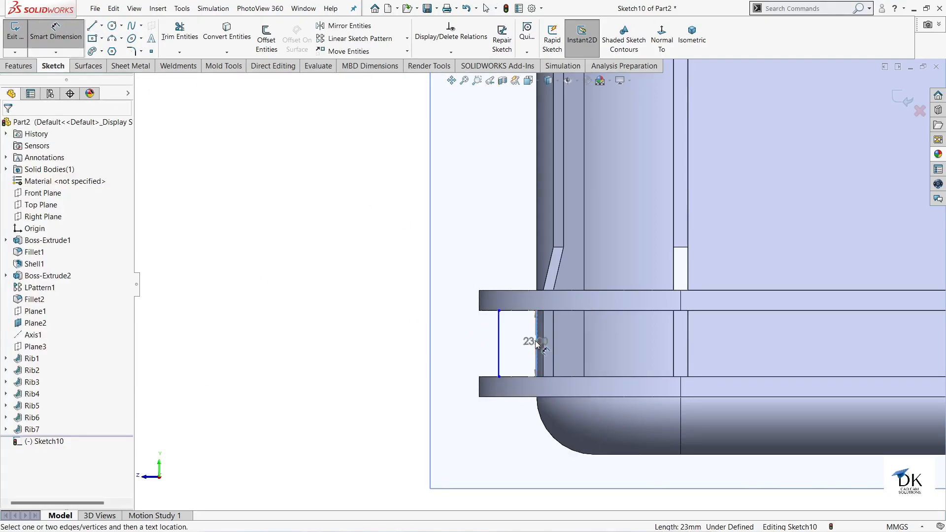
{"action": "left_click", "coordinate": [500, 343]}
{"action": "left_click", "coordinate": [521, 336]}
{"action": "type", "text": "1"}
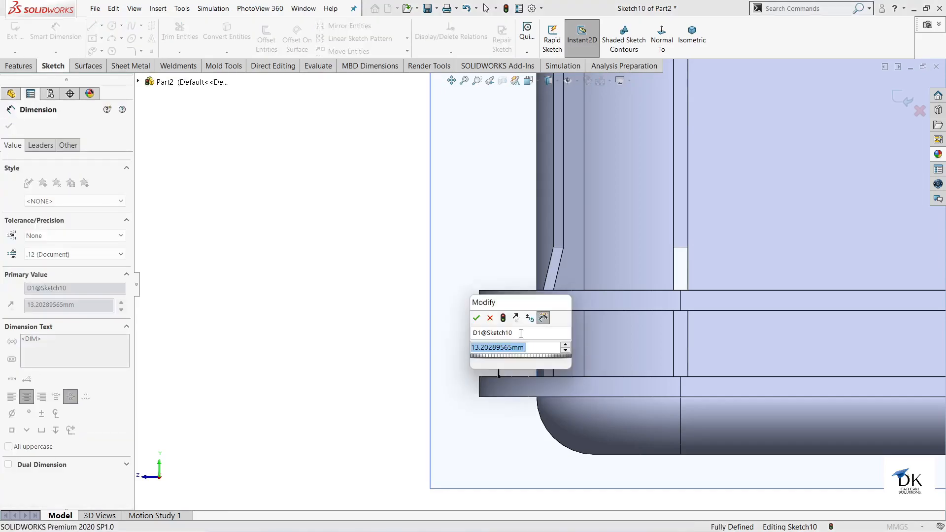
{"action": "type", "text": "5"}
{"action": "key", "text": "Return"}
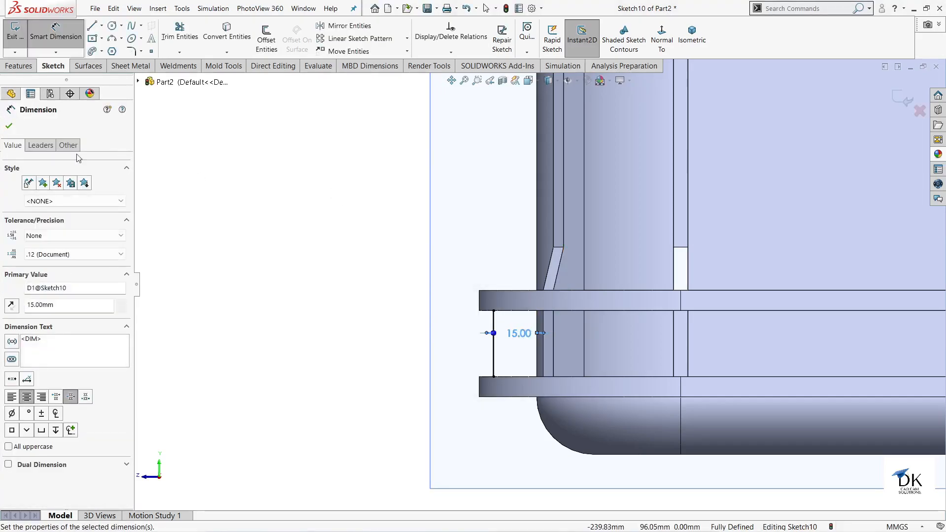
{"action": "left_click", "coordinate": [6, 127]}
Finish the sketch and create a 5 mm thick rib between the two lower rims, with the material side flipped toward the wall.
{"action": "left_click", "coordinate": [898, 95]}
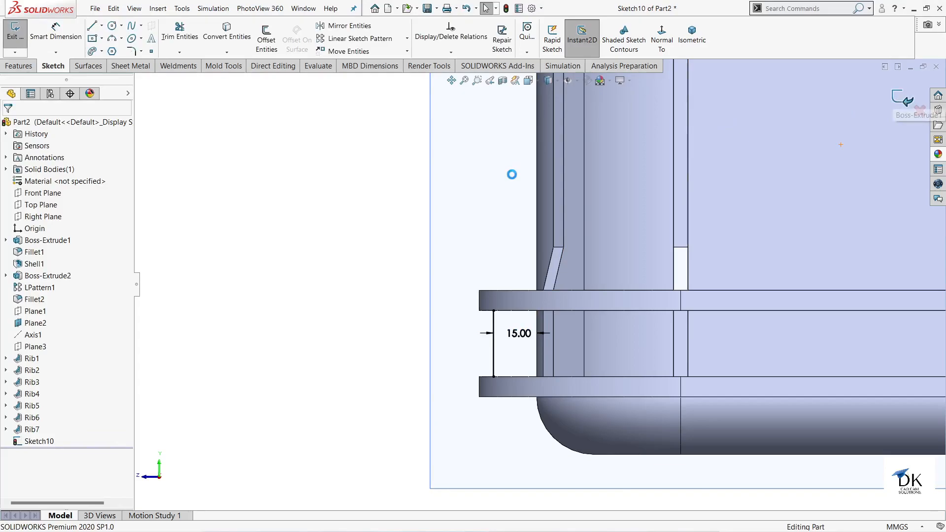
{"action": "left_click", "coordinate": [403, 27]}
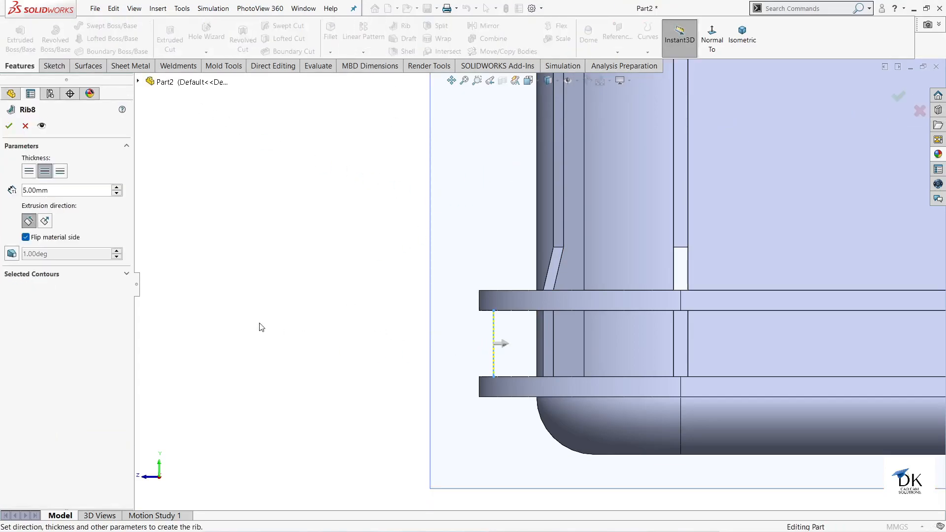
{"action": "left_click", "coordinate": [9, 126]}
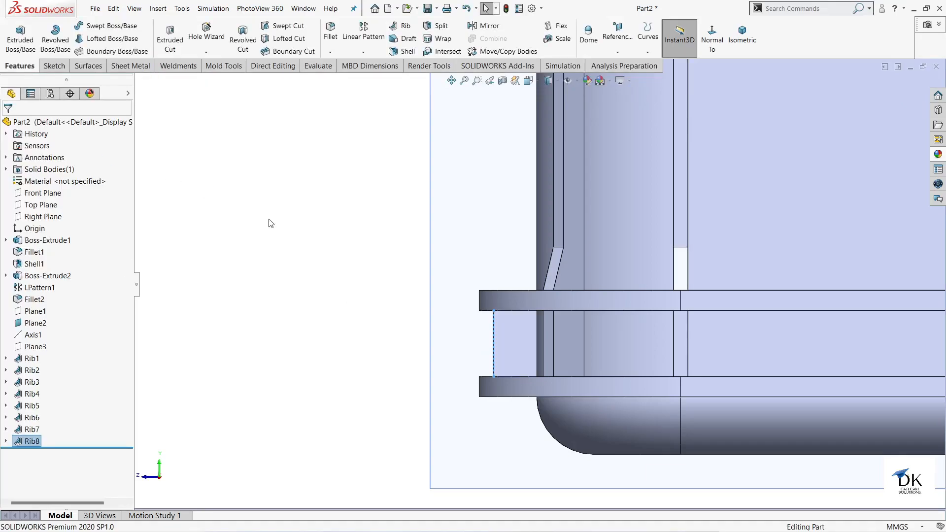
Sketch on Plane2 a three-segment line between the two middle rims: a vertical segment with slanted ends meeting the rims outside the side wall.
{"action": "scroll", "coordinate": [493, 276], "scroll_direction": "up", "scroll_amount": 3}
{"action": "left_click", "coordinate": [499, 180]}
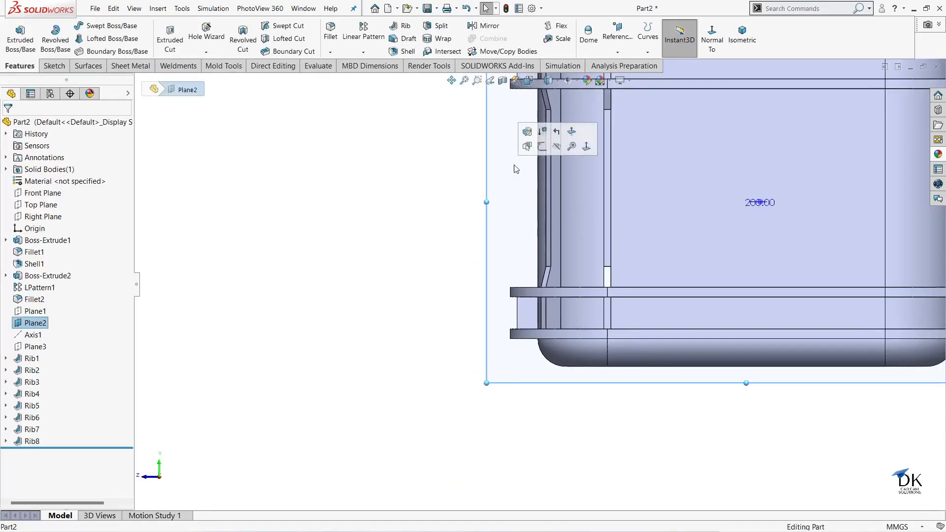
{"action": "left_click", "coordinate": [546, 147]}
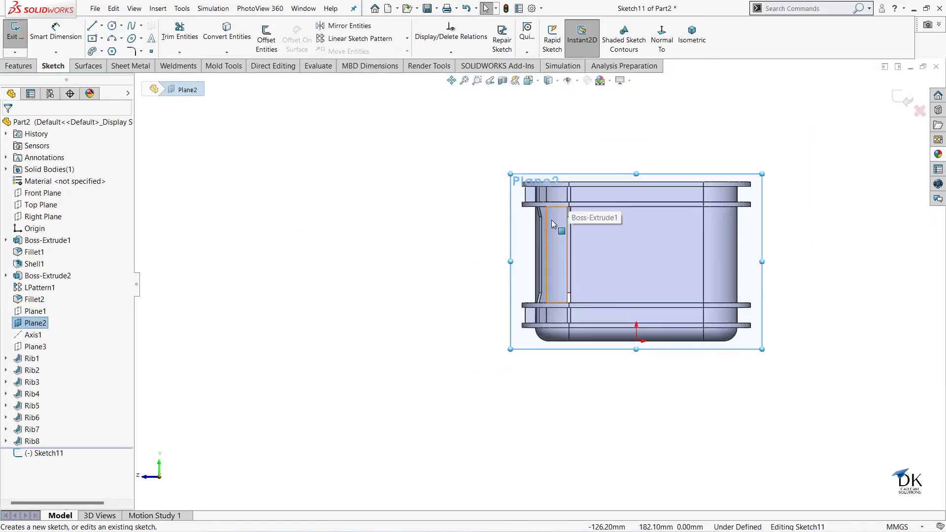
{"action": "scroll", "coordinate": [542, 222], "scroll_direction": "down", "scroll_amount": 4}
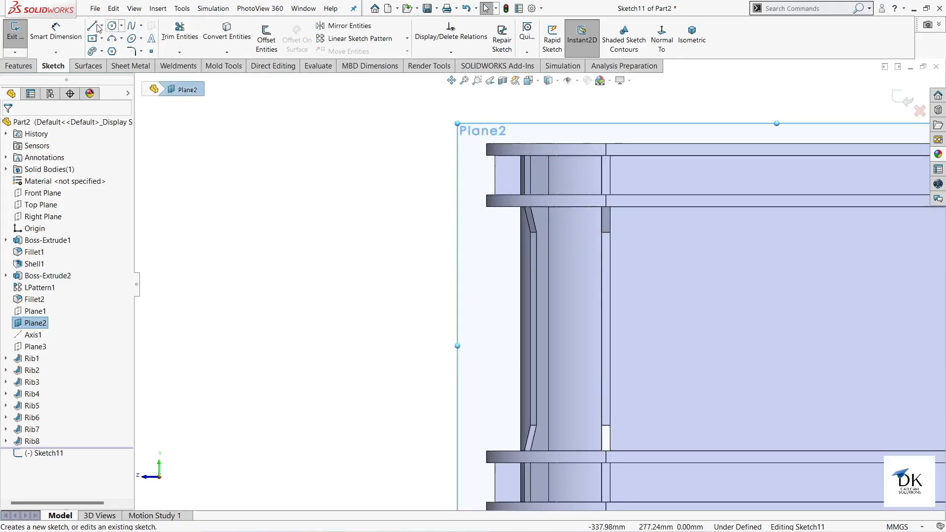
{"action": "key", "text": "l"}
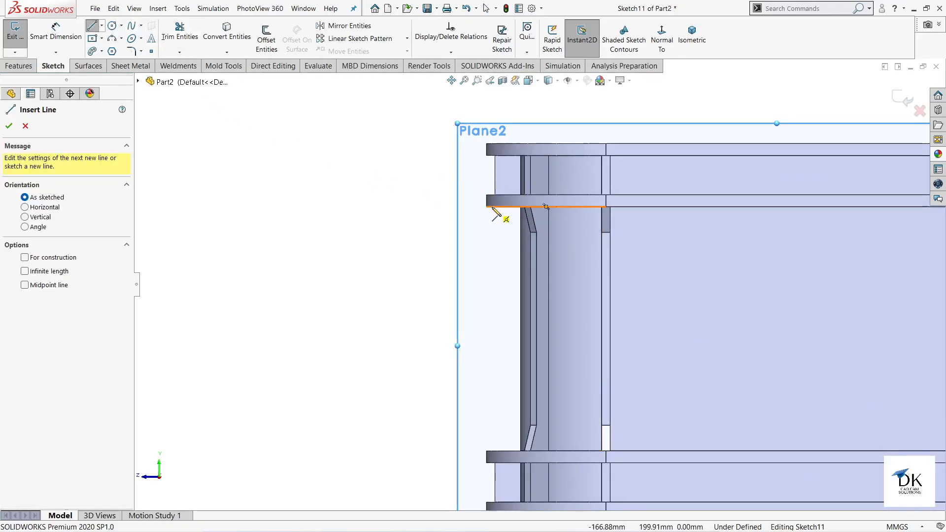
{"action": "left_click", "coordinate": [496, 207]}
{"action": "left_click", "coordinate": [503, 238]}
{"action": "left_click", "coordinate": [503, 419]}
{"action": "left_click", "coordinate": [495, 451]}
{"action": "right_click", "coordinate": [467, 403]}
{"action": "left_click", "coordinate": [472, 398]}
Dimension the upper endpoint of the three-segment line 15 mm from the container's outer side wall.
{"action": "left_click", "coordinate": [66, 32]}
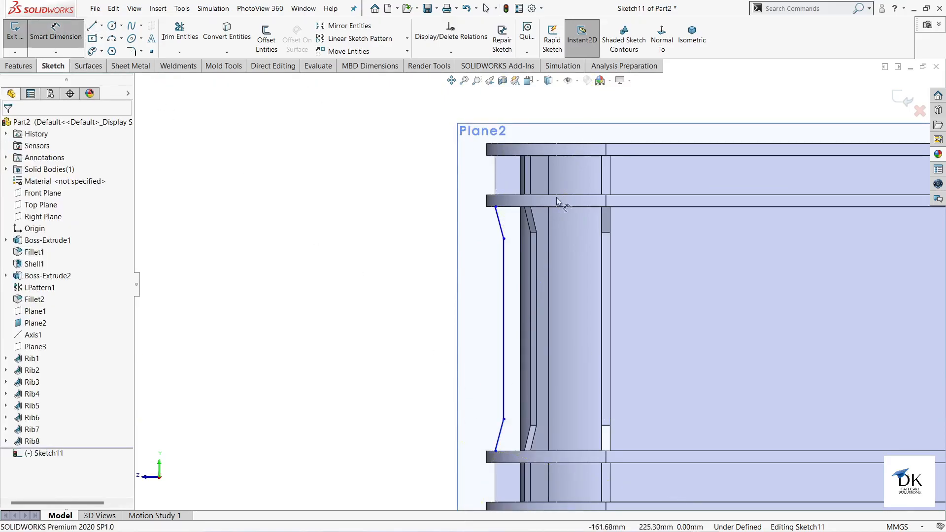
{"action": "scroll", "coordinate": [539, 184], "scroll_direction": "down", "scroll_amount": 6}
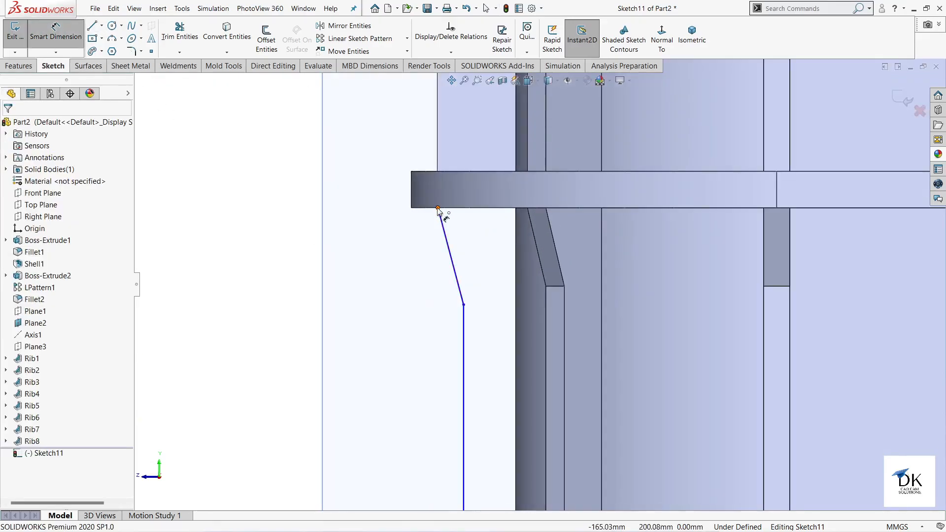
{"action": "left_click", "coordinate": [438, 208]}
{"action": "left_click", "coordinate": [515, 235]}
{"action": "left_click", "coordinate": [507, 229]}
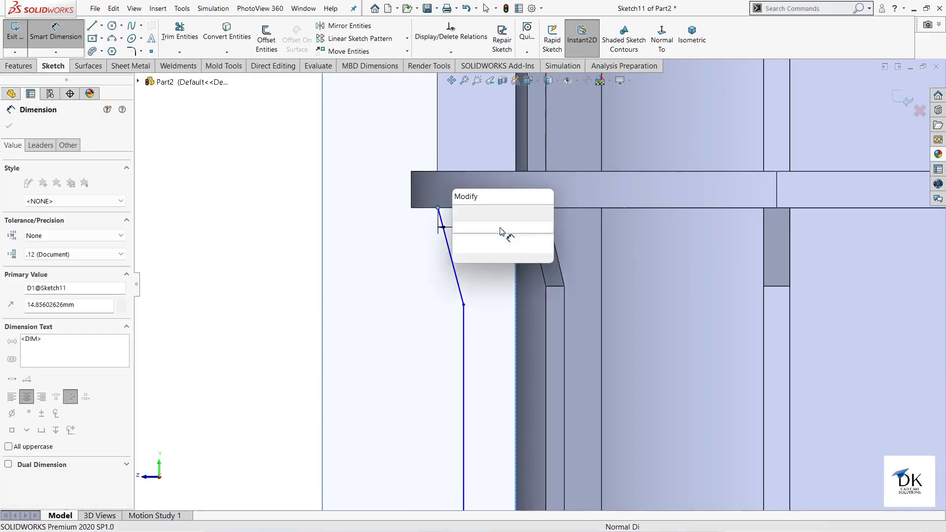
{"action": "type", "text": "15"}
{"action": "key", "text": "Return"}
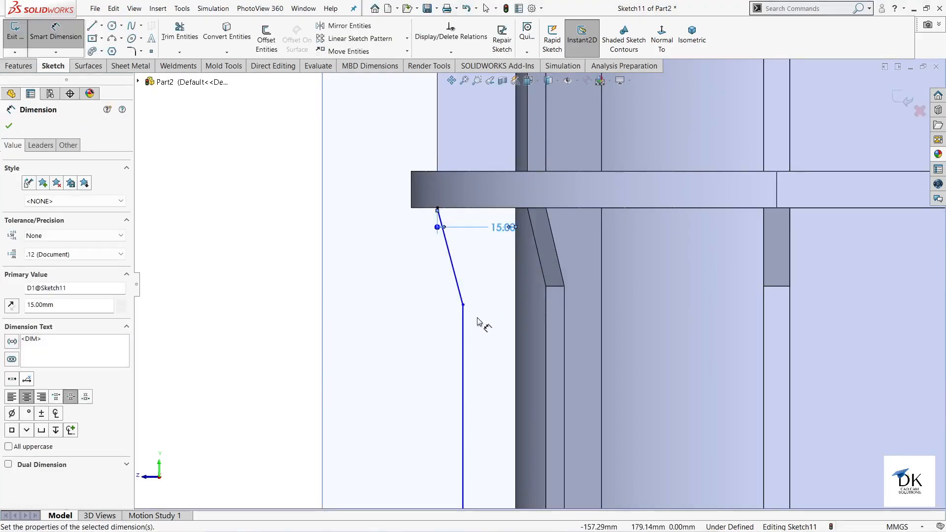
Dimension the vertical middle segment 10 mm from the container's outer side wall.
{"action": "left_click", "coordinate": [463, 324]}
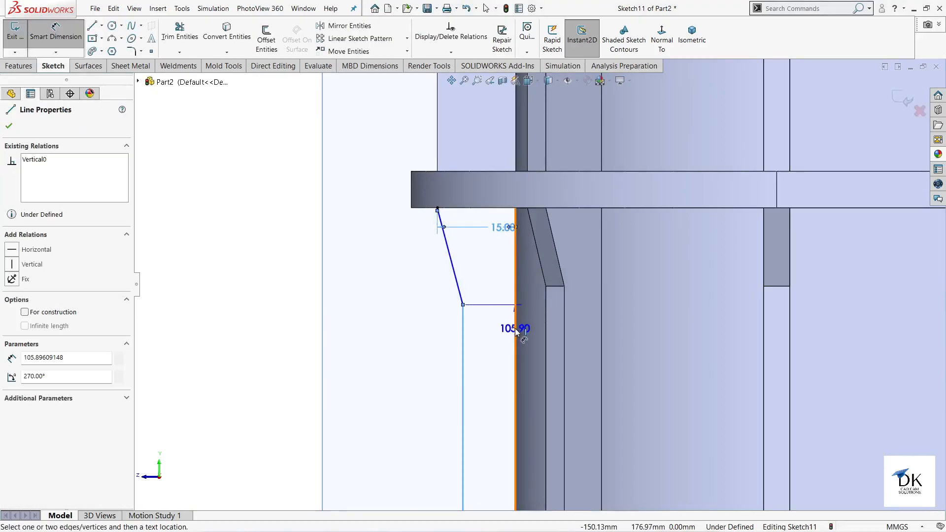
{"action": "left_click", "coordinate": [516, 328]}
{"action": "left_click", "coordinate": [501, 330]}
{"action": "type", "text": "10"}
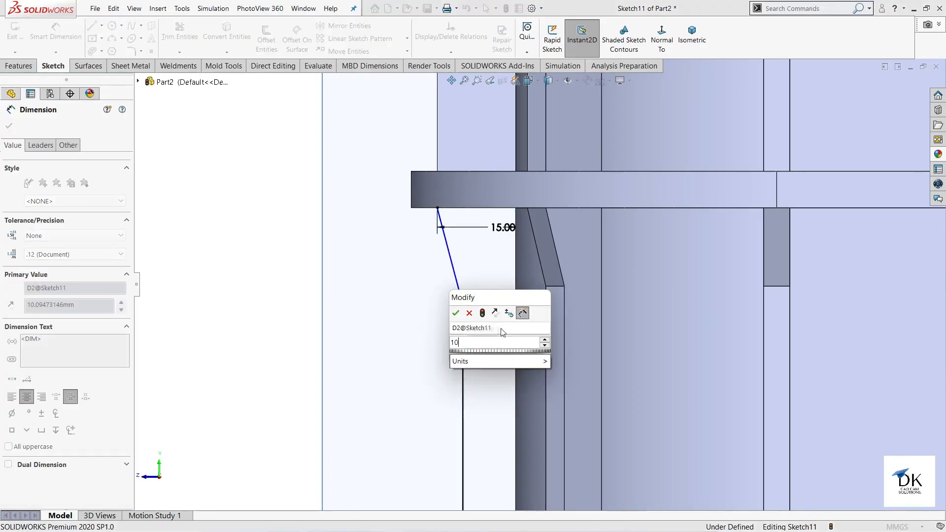
{"action": "key", "text": "Return"}
Dimension the upper bend point of the three-segment line 15 mm below the underside of the upper middle rim.
{"action": "left_click", "coordinate": [440, 204]}
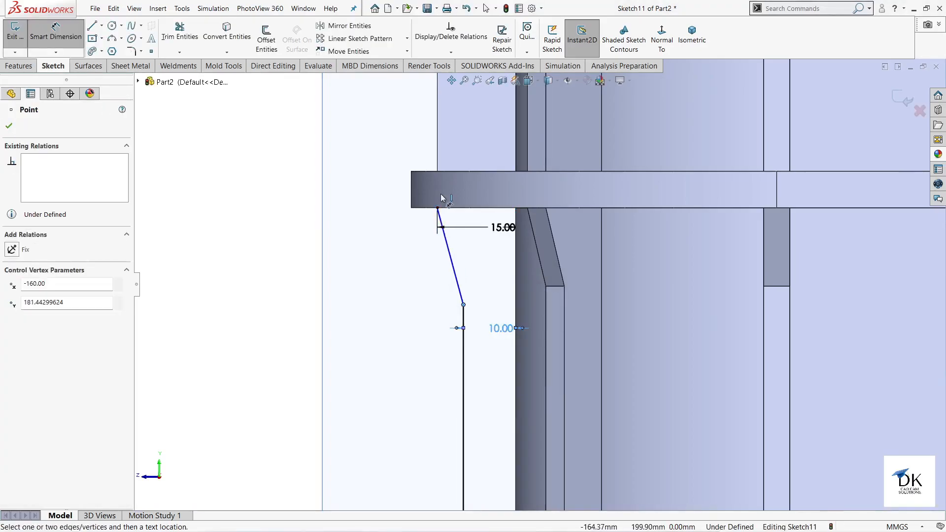
{"action": "left_click", "coordinate": [446, 207]}
{"action": "left_click", "coordinate": [392, 245]}
{"action": "type", "text": "15"}
{"action": "key", "text": "Return"}
{"action": "scroll", "coordinate": [534, 366], "scroll_direction": "up", "scroll_amount": 6}
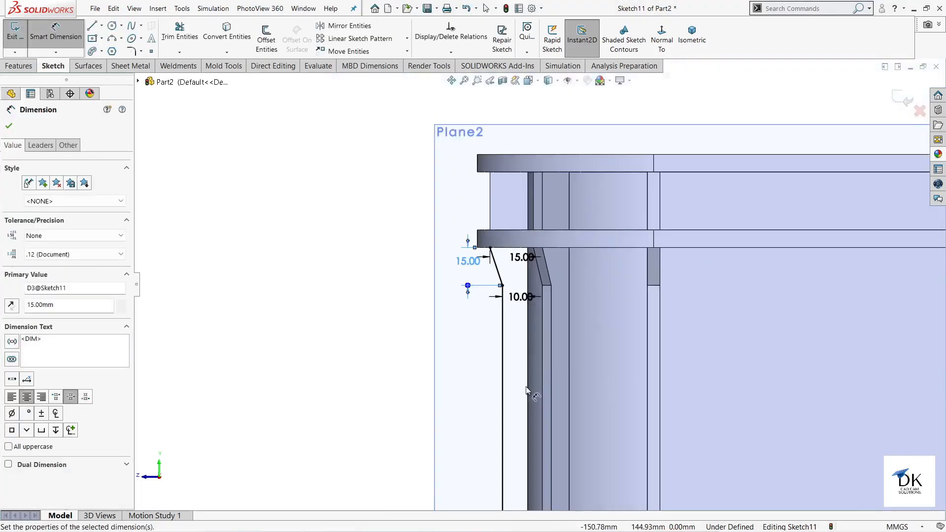
Dimension the lower endpoint of the three-segment line 15 mm from the container's outer side wall.
{"action": "scroll", "coordinate": [538, 433], "scroll_direction": "down", "scroll_amount": 6}
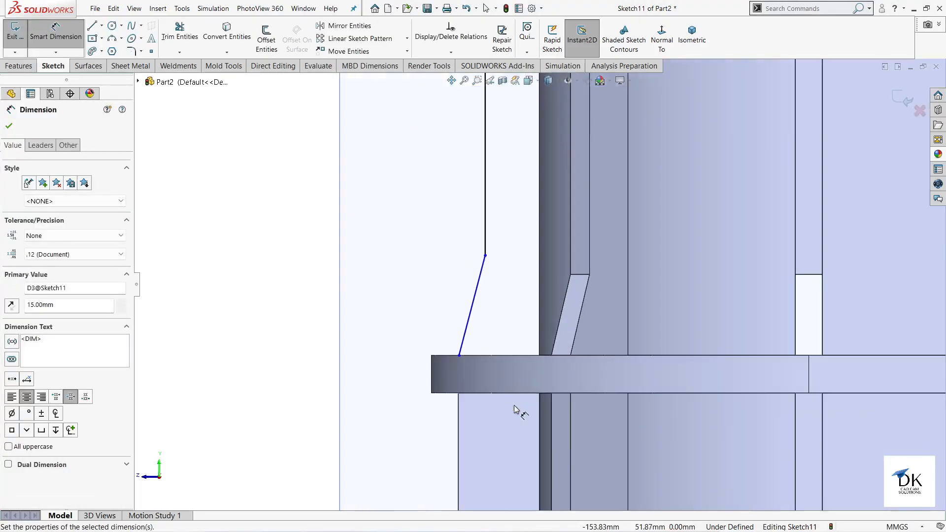
{"action": "left_click", "coordinate": [460, 356]}
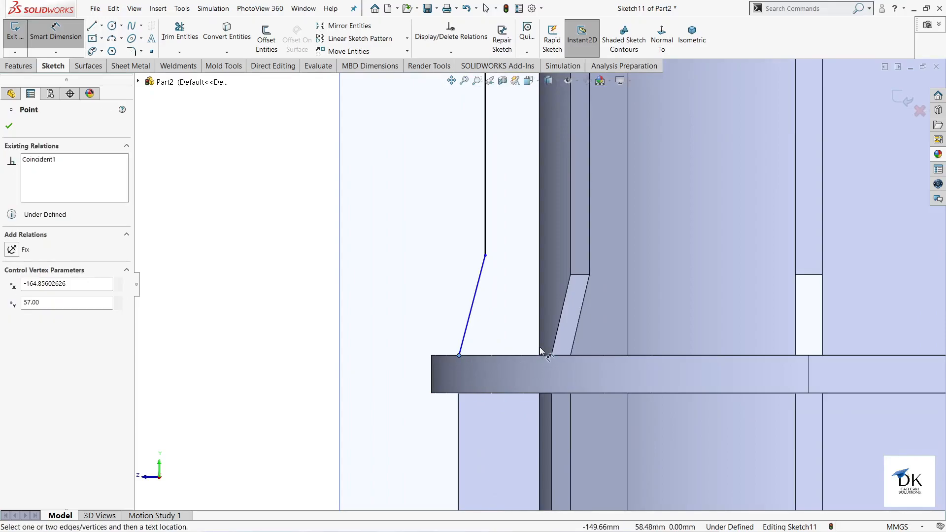
{"action": "left_click", "coordinate": [539, 346]}
{"action": "left_click", "coordinate": [501, 337]}
{"action": "type", "text": "15"}
{"action": "key", "text": "Return"}
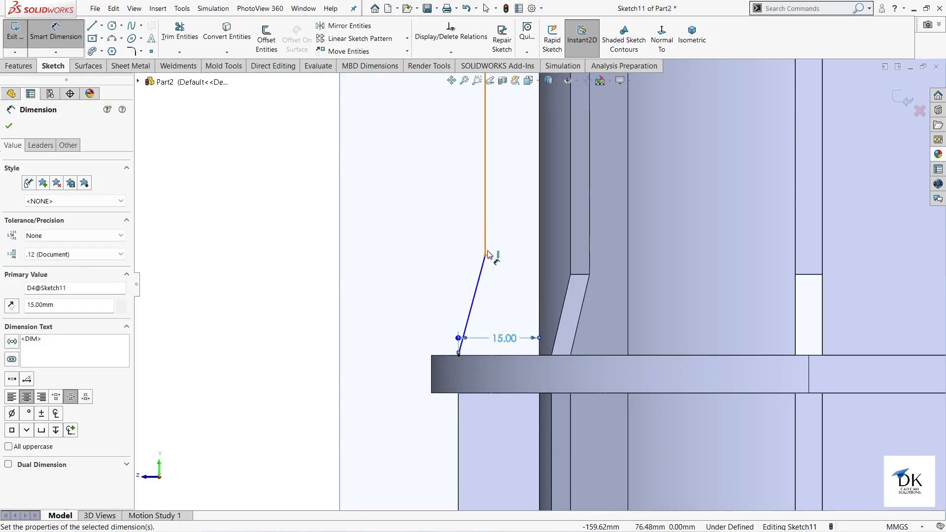
Dimension the lower bend point of the three-segment line 15 mm above the top edge of the lower middle rim.
{"action": "left_click", "coordinate": [486, 255]}
{"action": "left_click", "coordinate": [489, 355]}
{"action": "left_click", "coordinate": [435, 304]}
{"action": "type", "text": "1"}
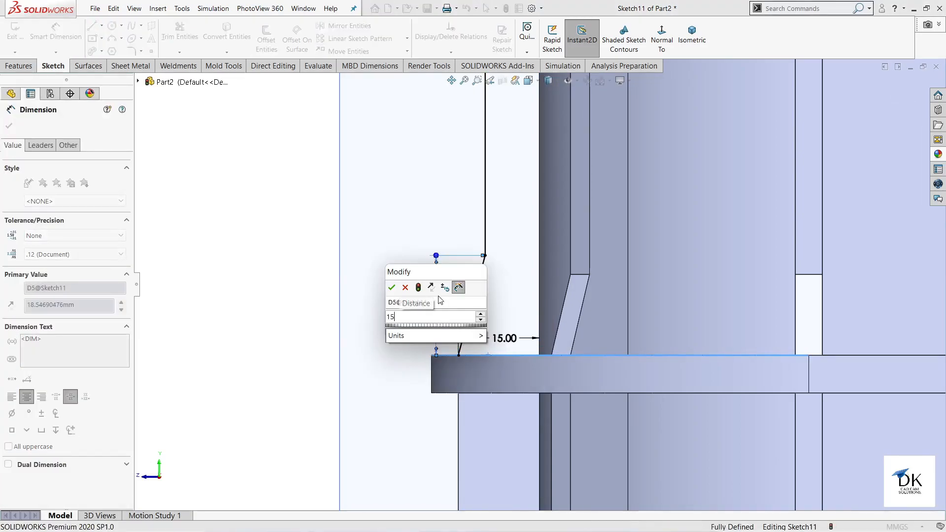
{"action": "type", "text": "5"}
{"action": "key", "text": "Return"}
Finish the sketch and create a 5 mm thick rib between the two middle rims from it, with the material side flipped toward the wall.
{"action": "scroll", "coordinate": [586, 244], "scroll_direction": "up", "scroll_amount": 5}
{"action": "scroll", "coordinate": [585, 245], "scroll_direction": "up", "scroll_amount": 2}
{"action": "scroll", "coordinate": [749, 222], "scroll_direction": "down", "scroll_amount": 1}
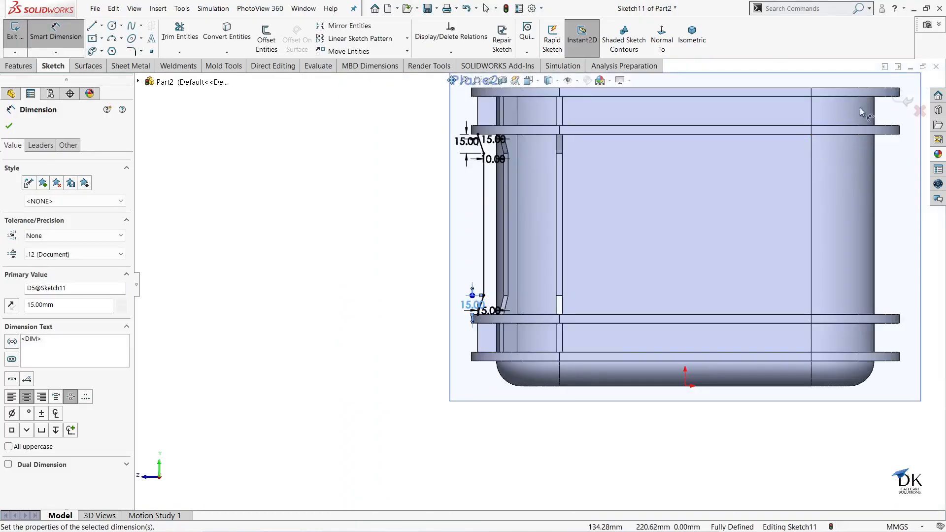
{"action": "left_click", "coordinate": [895, 98]}
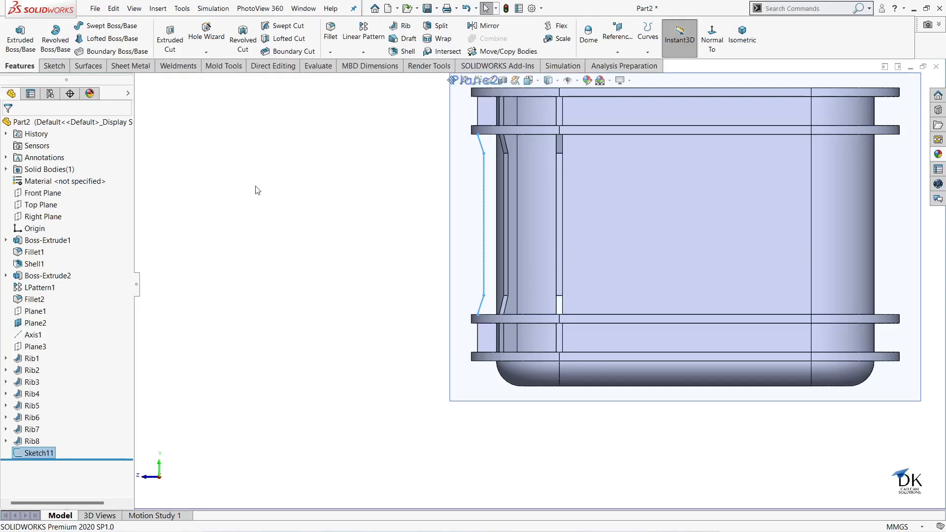
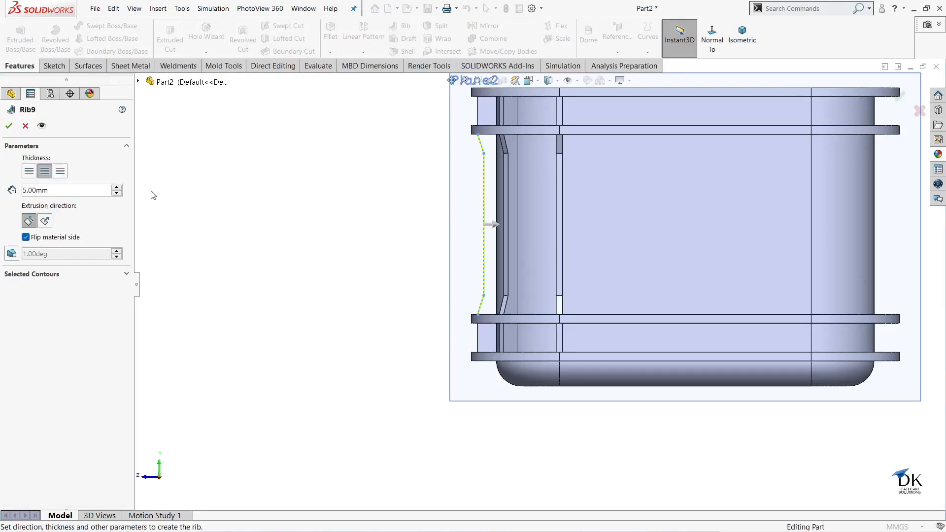
{"action": "left_click", "coordinate": [9, 126]}
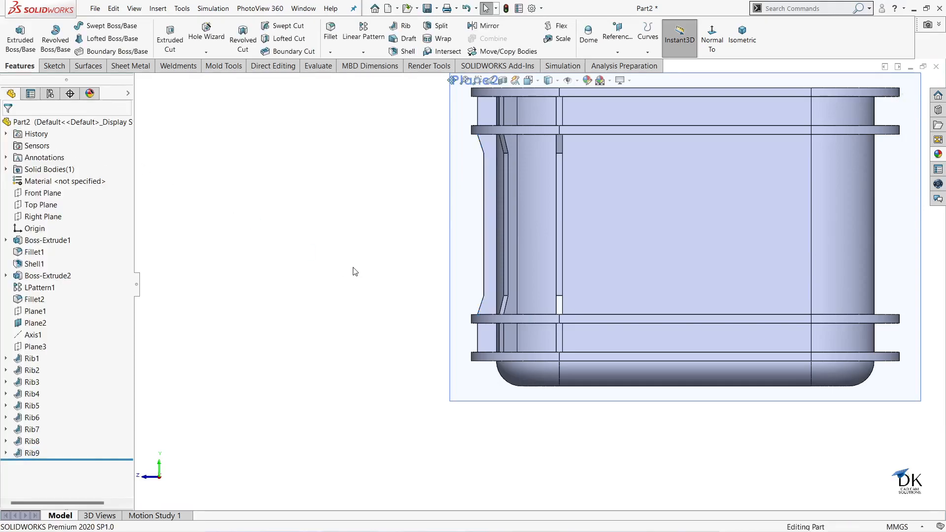
Hide the reference plane Plane2 in the model.
{"action": "key", "text": "z"}
{"action": "key", "text": "z"}
{"action": "middle_click_drag", "start_coordinate": [760, 215], "coordinate": [809, 248]}
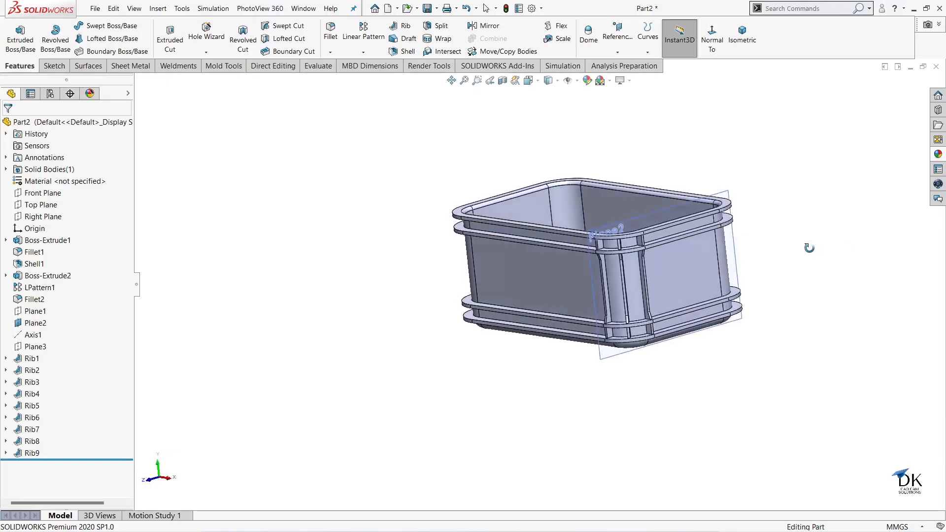
{"action": "left_click", "coordinate": [657, 210]}
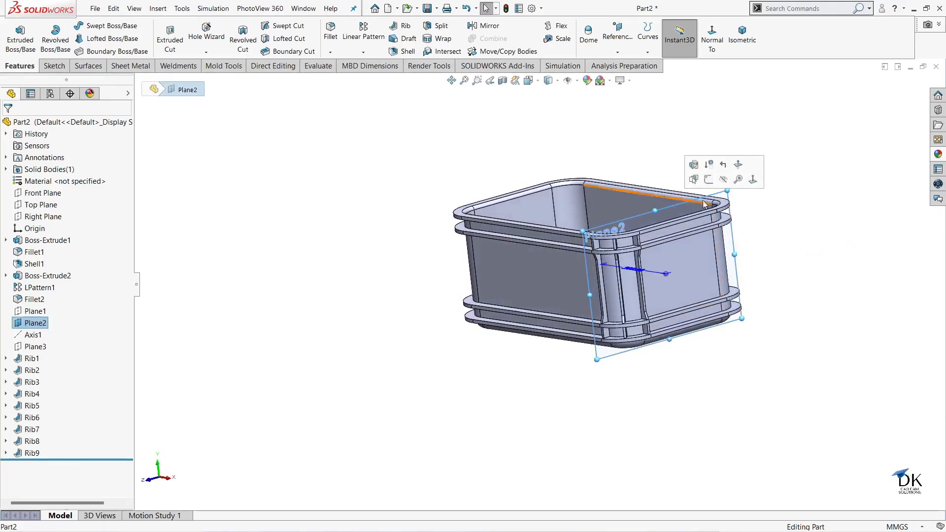
{"action": "left_click", "coordinate": [722, 182]}
{"action": "scroll", "coordinate": [788, 268], "scroll_direction": "down", "scroll_amount": 8}
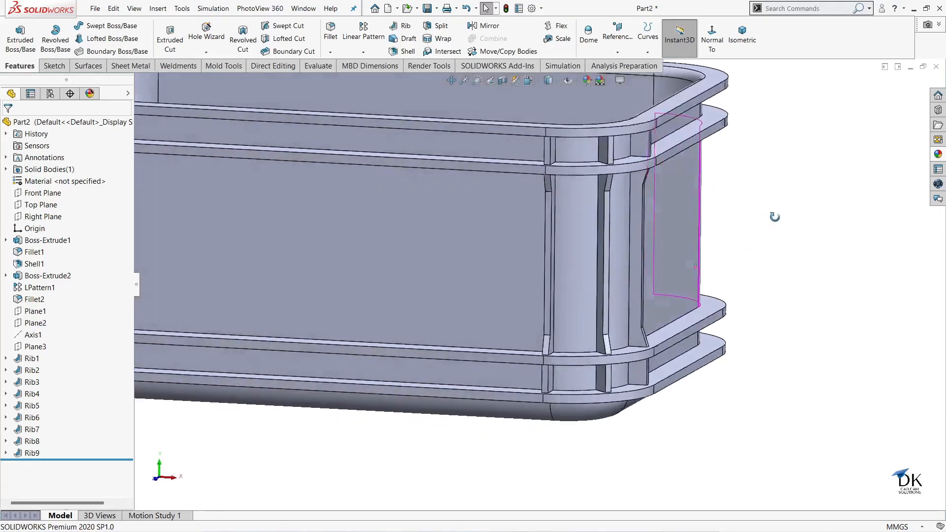
{"action": "middle_click_drag", "start_coordinate": [774, 216], "coordinate": [733, 226]}
{"action": "scroll", "coordinate": [733, 226], "scroll_direction": "up", "scroll_amount": 3}
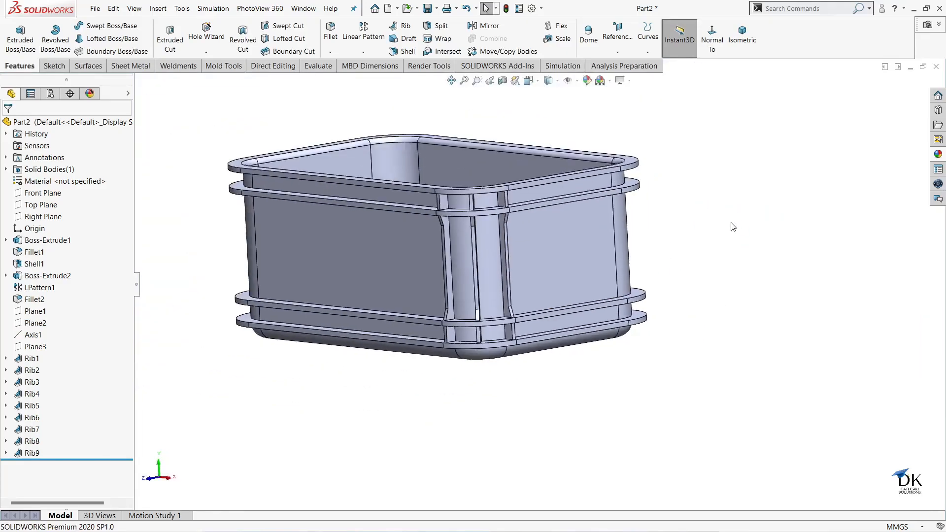
{"action": "mouse_move", "coordinate": [690, 201]}
{"action": "middle_mouse_down"}
{"action": "mouse_move", "coordinate": [722, 251]}
{"action": "mouse_move", "coordinate": [726, 219]}
{"action": "mouse_move", "coordinate": [733, 227]}
{"action": "mouse_move", "coordinate": [684, 217]}
{"action": "mouse_move", "coordinate": [697, 209]}
{"action": "middle_mouse_up"}
{"action": "middle_click_drag", "start_coordinate": [473, 283], "coordinate": [730, 195]}
{"action": "scroll", "coordinate": [731, 188], "scroll_direction": "up", "scroll_amount": 1}
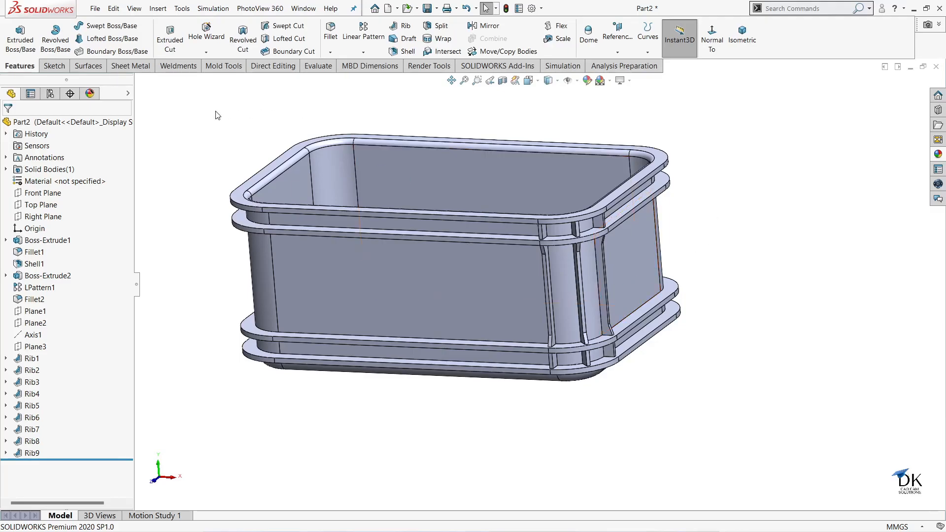
Mirror the upper, middle and lower diagonal ribs in the middle of the rounded corner about the Front Plane.
{"action": "left_click", "coordinate": [490, 28]}
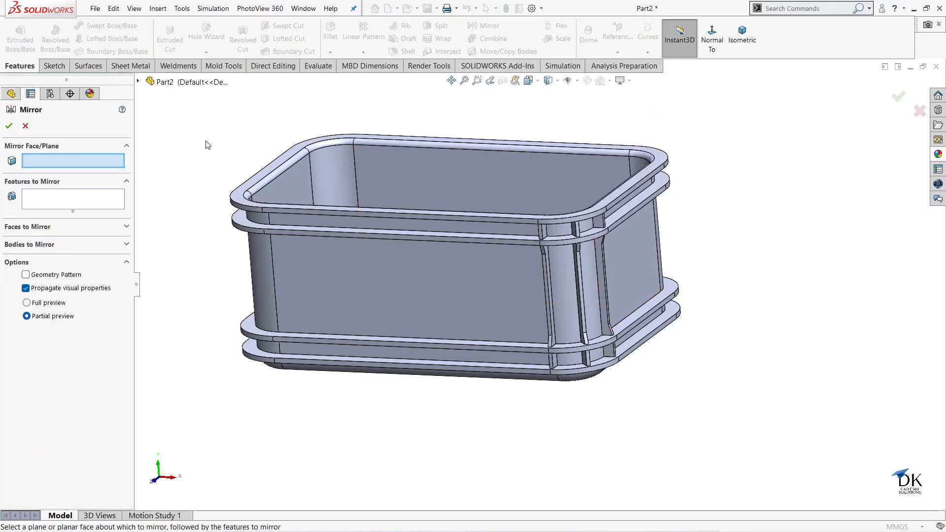
{"action": "left_click", "coordinate": [139, 81]}
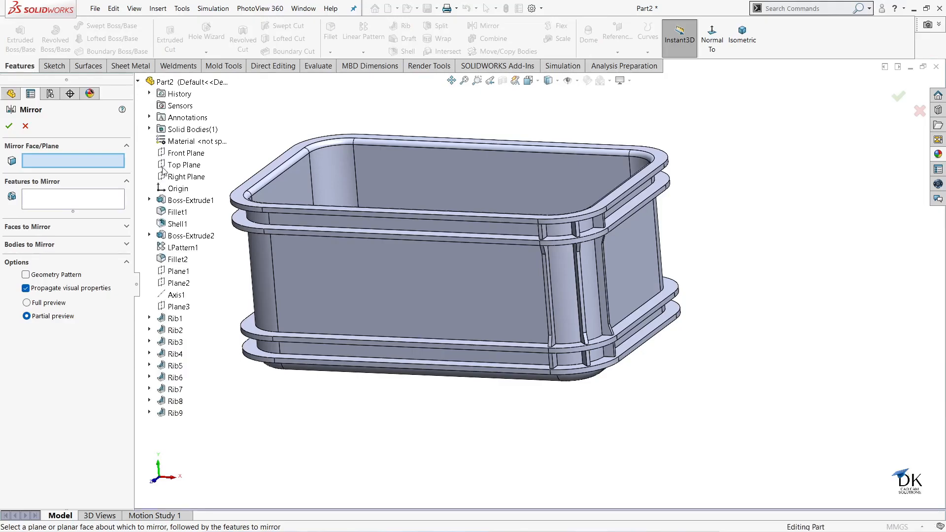
{"action": "left_click", "coordinate": [185, 153]}
{"action": "middle_click_drag", "start_coordinate": [810, 154], "coordinate": [798, 214]}
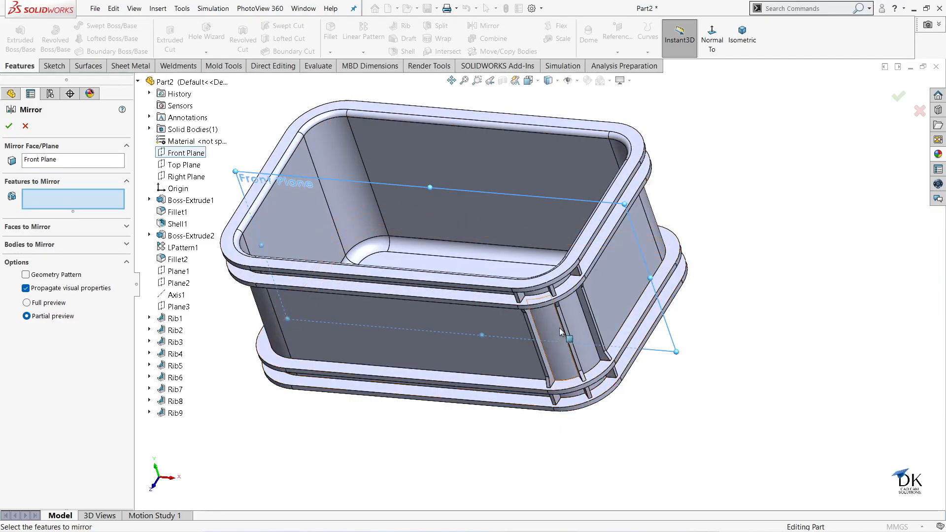
{"action": "key", "text": "ctrl+1"}
{"action": "scroll", "coordinate": [643, 284], "scroll_direction": "down", "scroll_amount": 5}
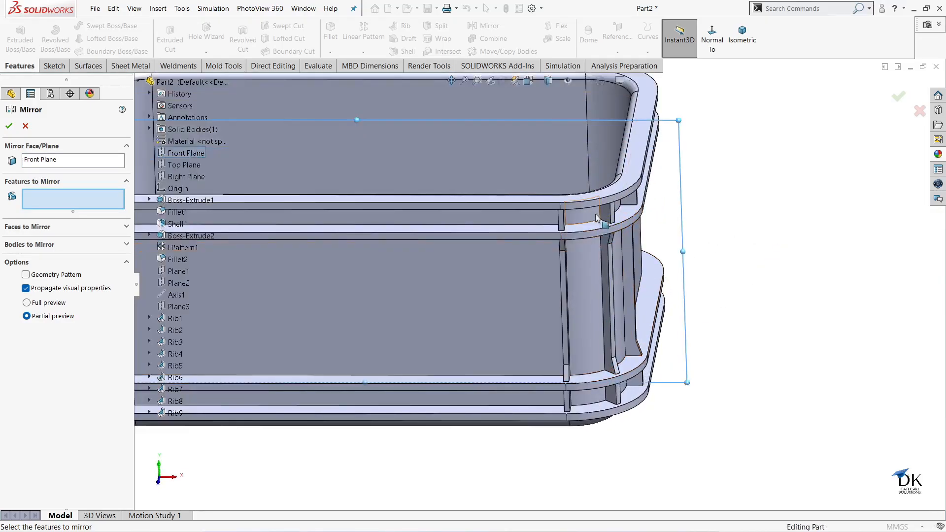
{"action": "left_click", "coordinate": [608, 216]}
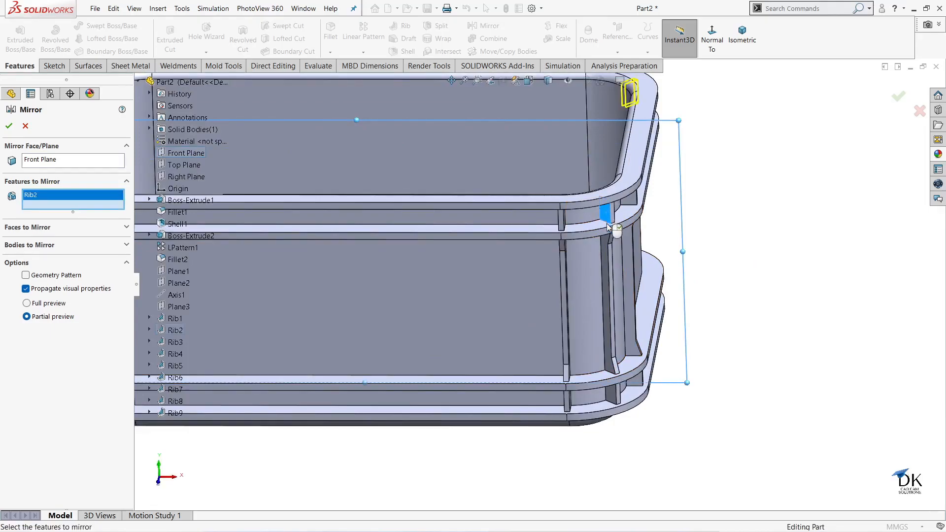
{"action": "left_click", "coordinate": [605, 251]}
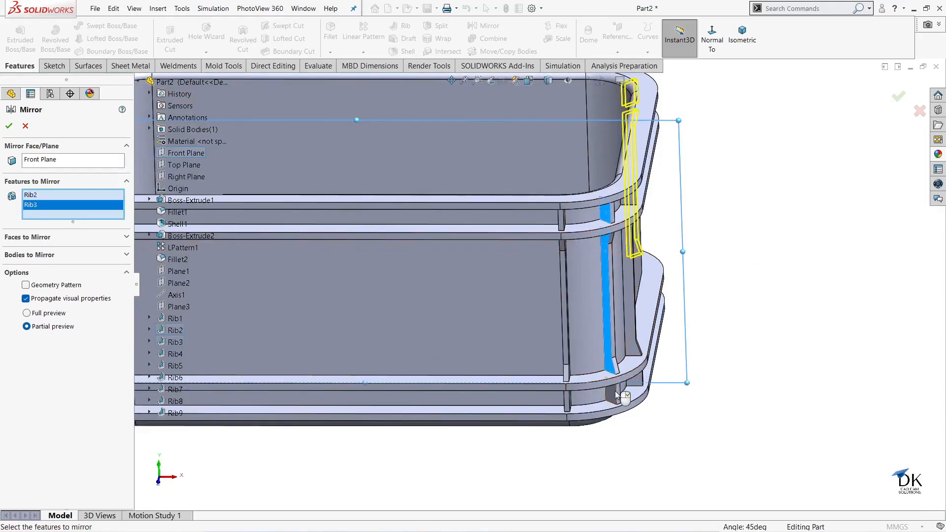
{"action": "left_click", "coordinate": [614, 394]}
{"action": "left_click", "coordinate": [10, 127]}
{"action": "middle_click_drag", "start_coordinate": [796, 260], "coordinate": [710, 285]}
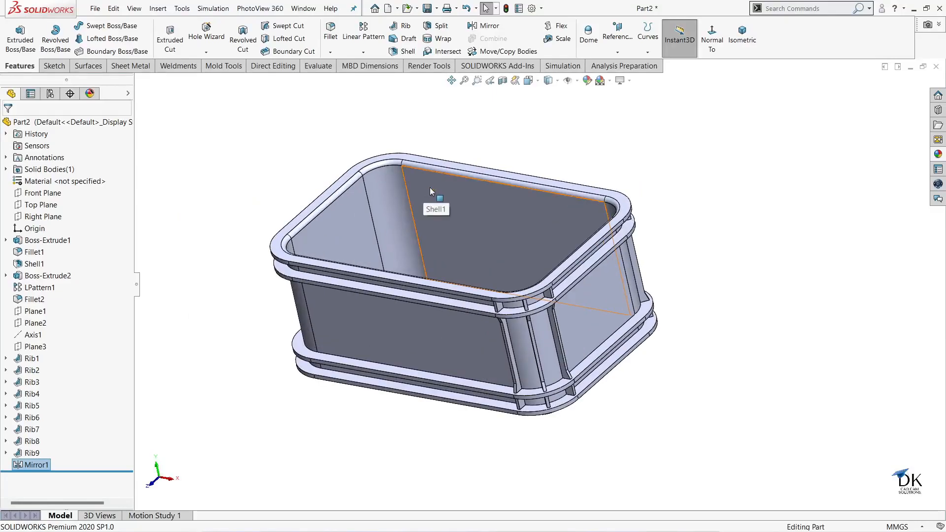
Mirror the Mirror1 feature about the Right Plane to repeat the corner ribs at the opposite end of the container.
{"action": "left_click", "coordinate": [485, 27]}
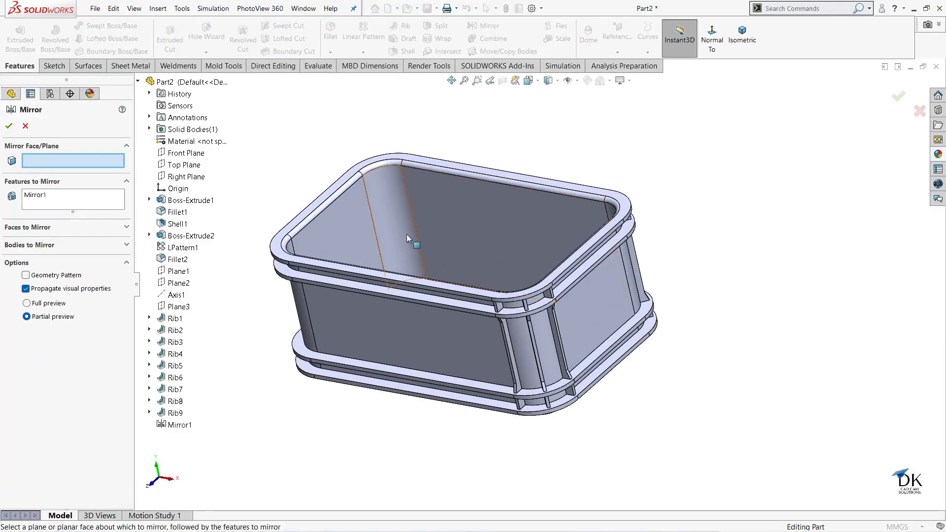
{"action": "left_click", "coordinate": [172, 178]}
{"action": "middle_click_drag", "start_coordinate": [595, 158], "coordinate": [682, 153]}
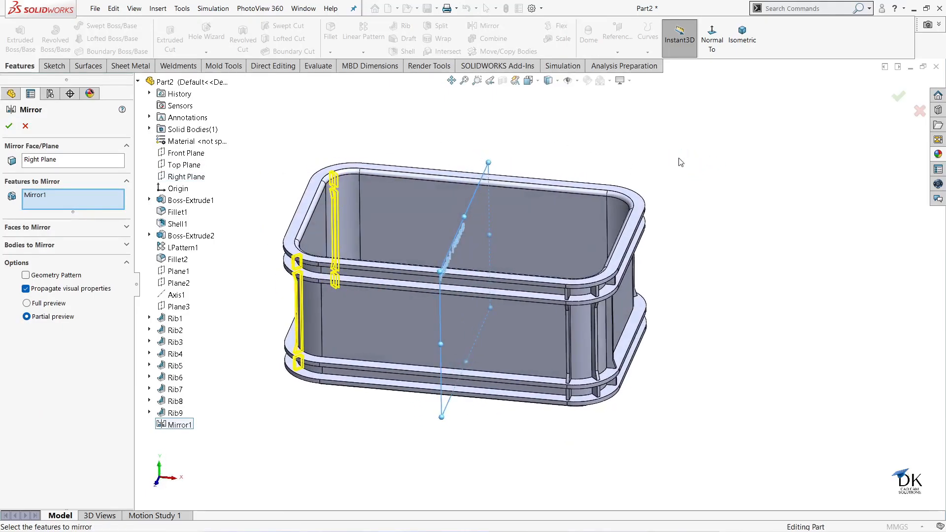
{"action": "left_click", "coordinate": [9, 126]}
{"action": "middle_click_drag", "start_coordinate": [496, 137], "coordinate": [427, 143]}
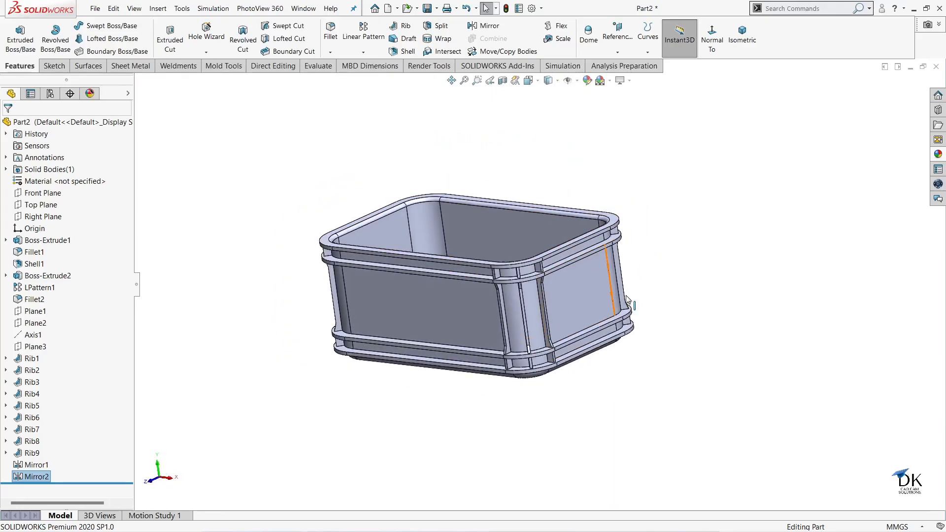
Start a linear pattern and clear the preselected Mirror2 from its features to pattern.
{"action": "scroll", "coordinate": [742, 227], "scroll_direction": "down", "scroll_amount": 3}
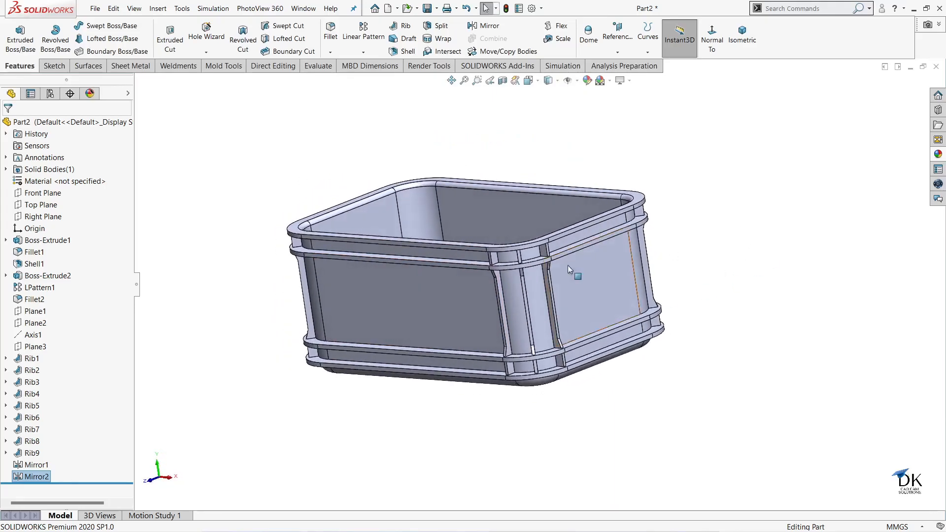
{"action": "scroll", "coordinate": [468, 301], "scroll_direction": "down", "scroll_amount": 3}
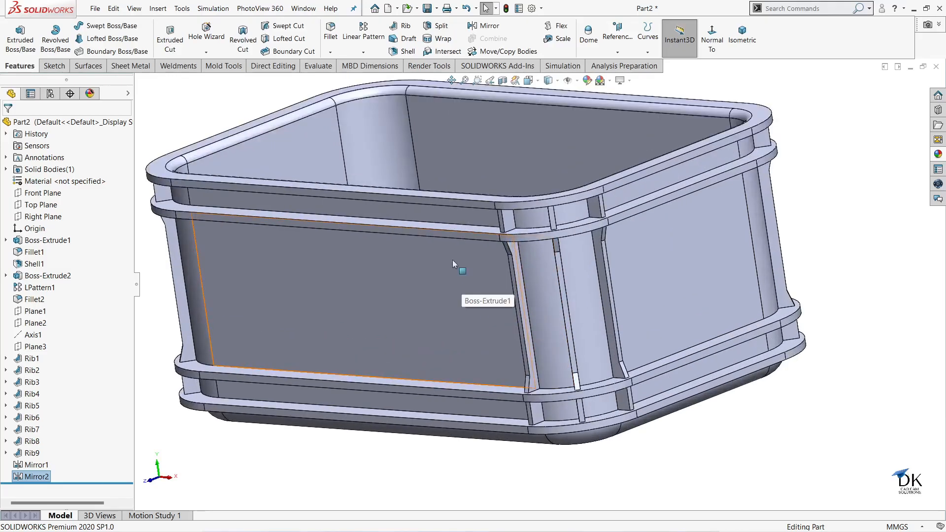
{"action": "left_click", "coordinate": [363, 52]}
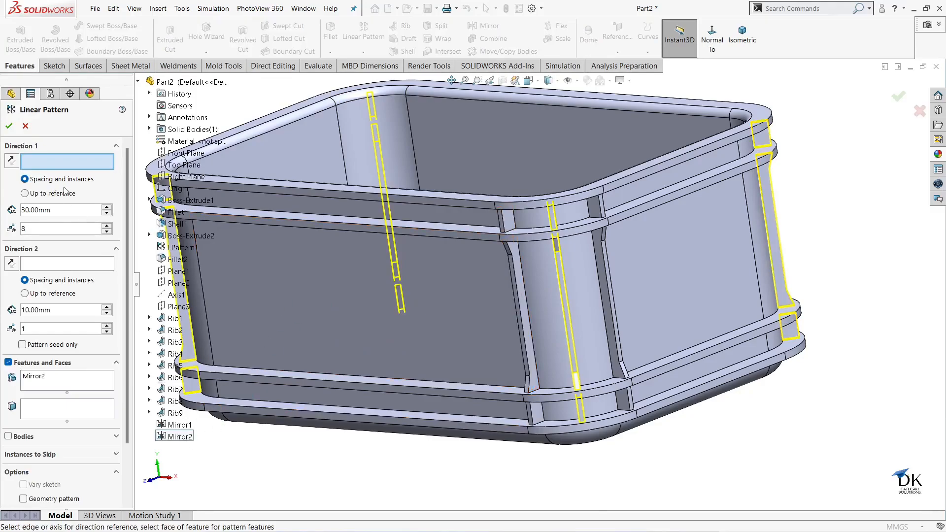
{"action": "left_click", "coordinate": [39, 384]}
{"action": "right_click", "coordinate": [39, 383]}
{"action": "left_click", "coordinate": [57, 398]}
{"action": "scroll", "coordinate": [352, 463], "scroll_direction": "down", "scroll_amount": 3}
{"action": "scroll", "coordinate": [347, 451], "scroll_direction": "up", "scroll_amount": 4}
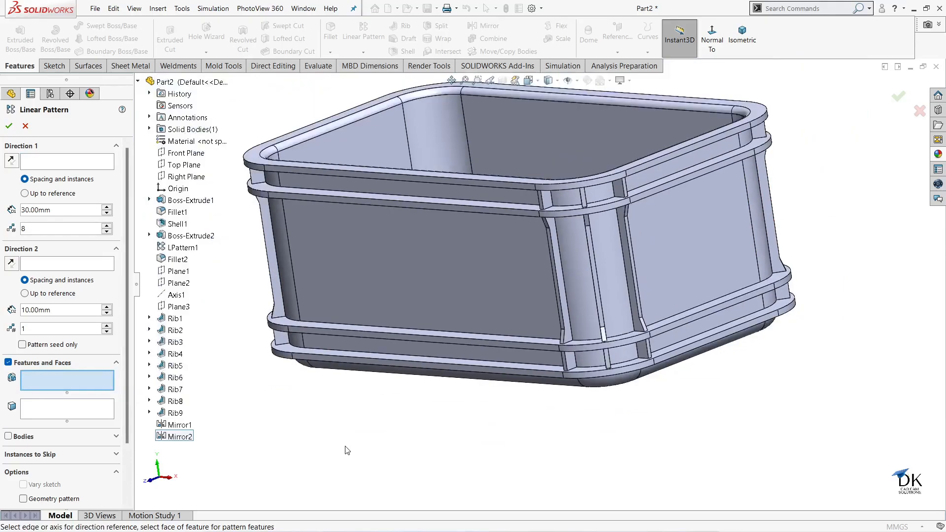
{"action": "scroll", "coordinate": [503, 293], "scroll_direction": "down", "scroll_amount": 3}
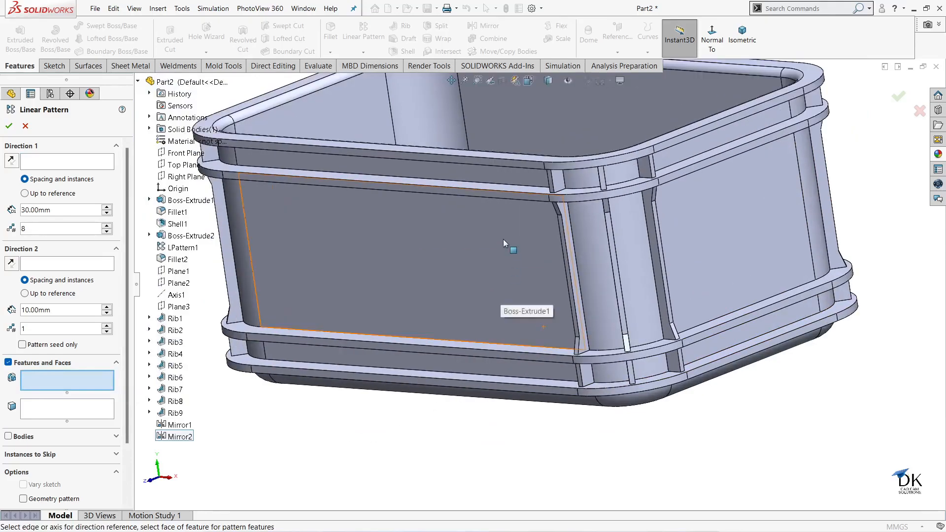
Pattern the middle, upper and lower ribs at the corner end of the long side along the long rim edge.
{"action": "left_click", "coordinate": [42, 166]}
{"action": "left_click", "coordinate": [533, 194]}
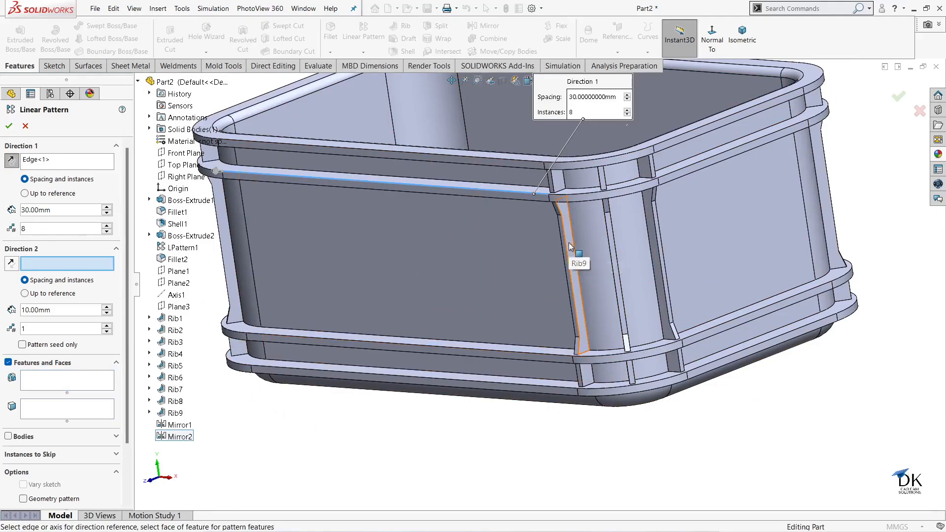
{"action": "left_click", "coordinate": [37, 375]}
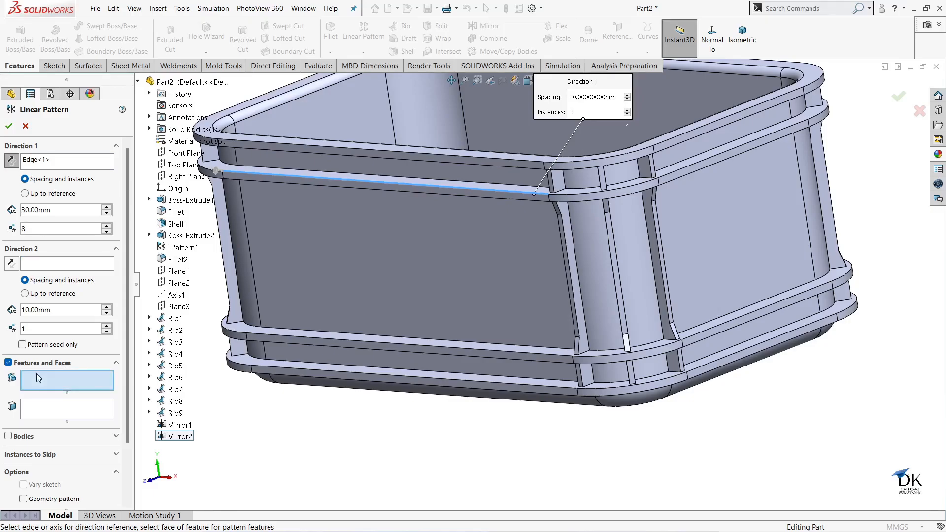
{"action": "left_click", "coordinate": [570, 251]}
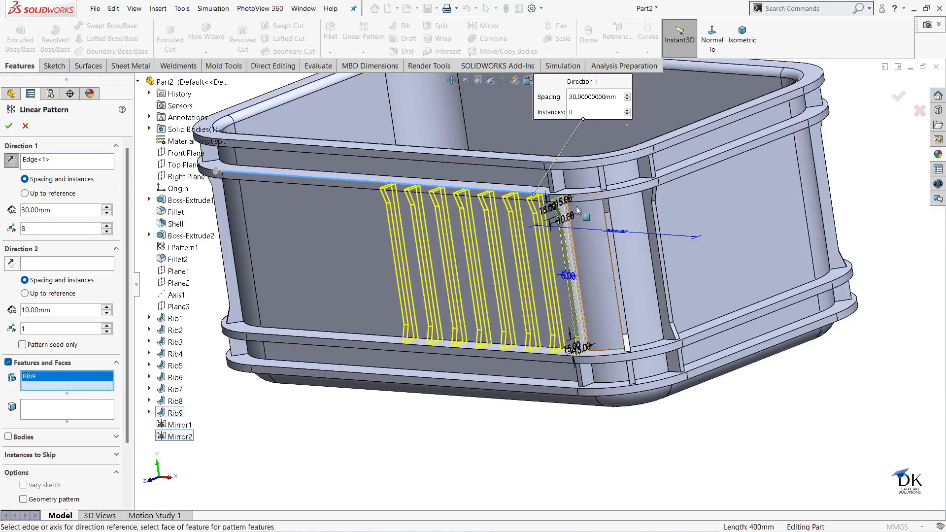
{"action": "left_click", "coordinate": [561, 187]}
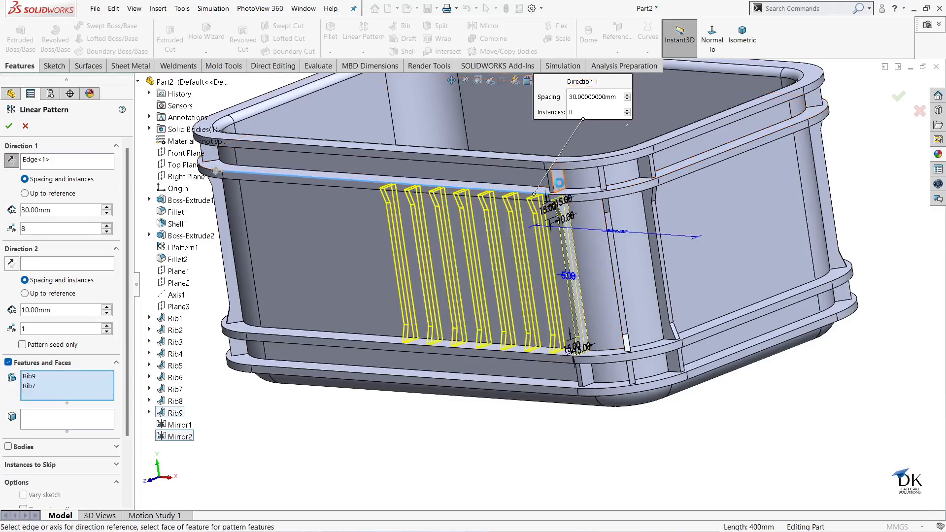
{"action": "left_click", "coordinate": [586, 377]}
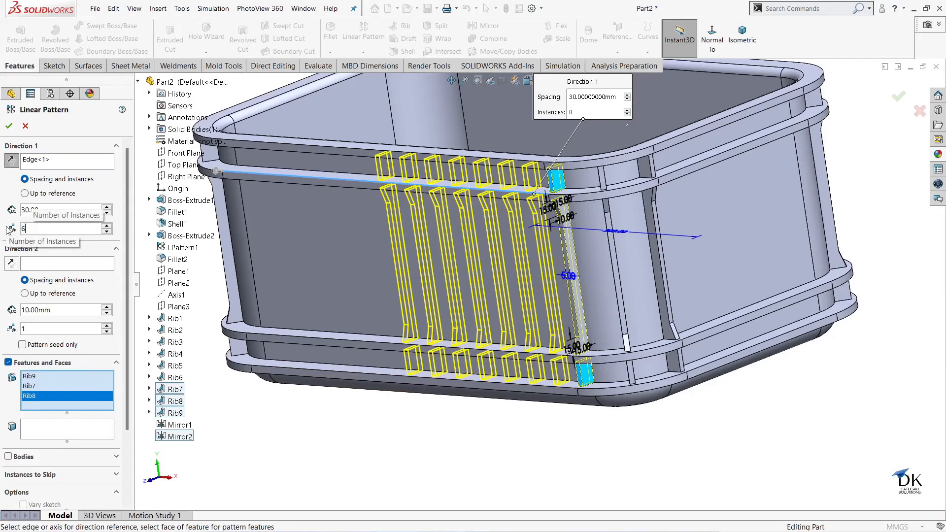
Set the long-side rib pattern to 9 instances with 50 mm spacing.
{"action": "key", "text": "BackSpace"}
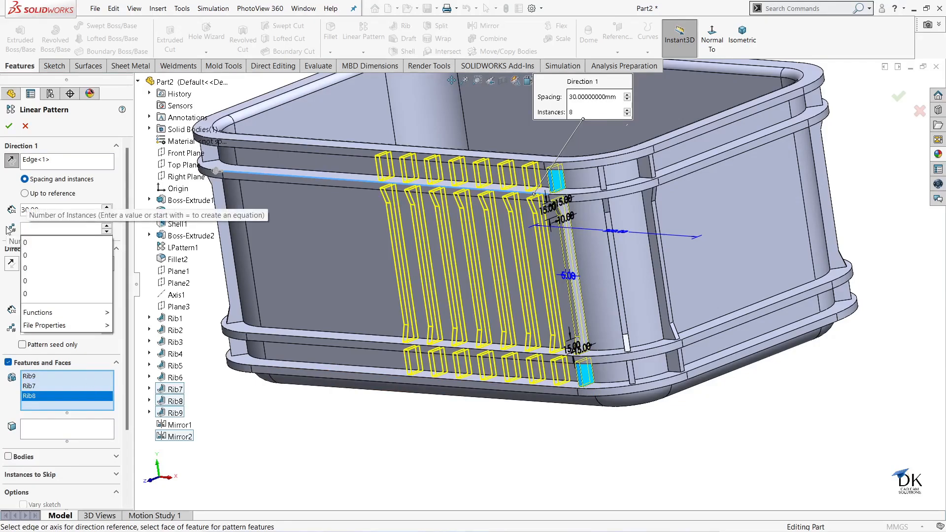
{"action": "type", "text": "9"}
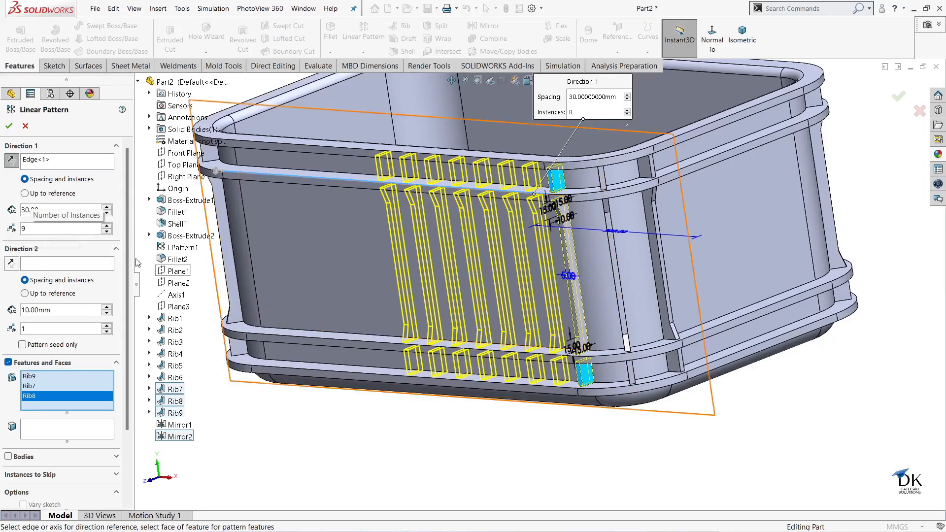
{"action": "left_click", "coordinate": [58, 211]}
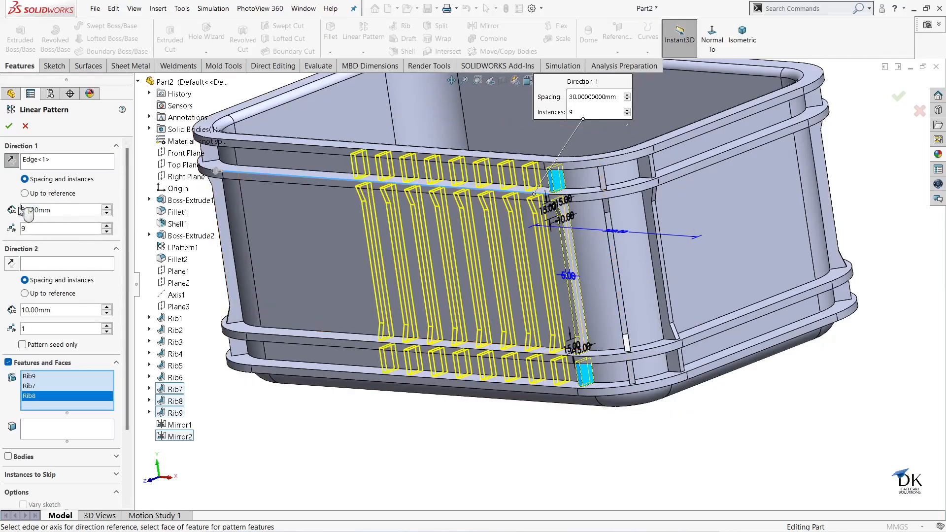
{"action": "type", "text": "50"}
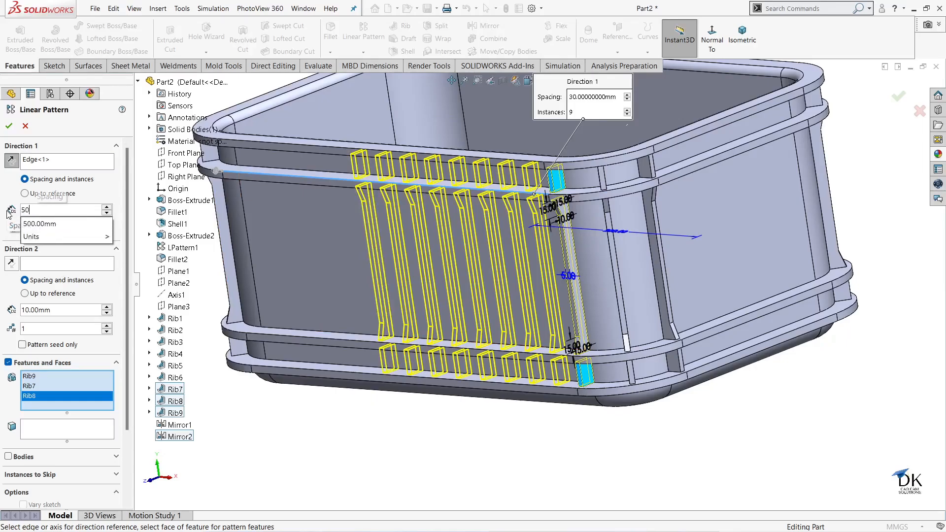
{"action": "key", "text": "Return"}
{"action": "middle_click_drag", "start_coordinate": [352, 417], "coordinate": [389, 413]}
{"action": "scroll", "coordinate": [388, 413], "scroll_direction": "up", "scroll_amount": 1}
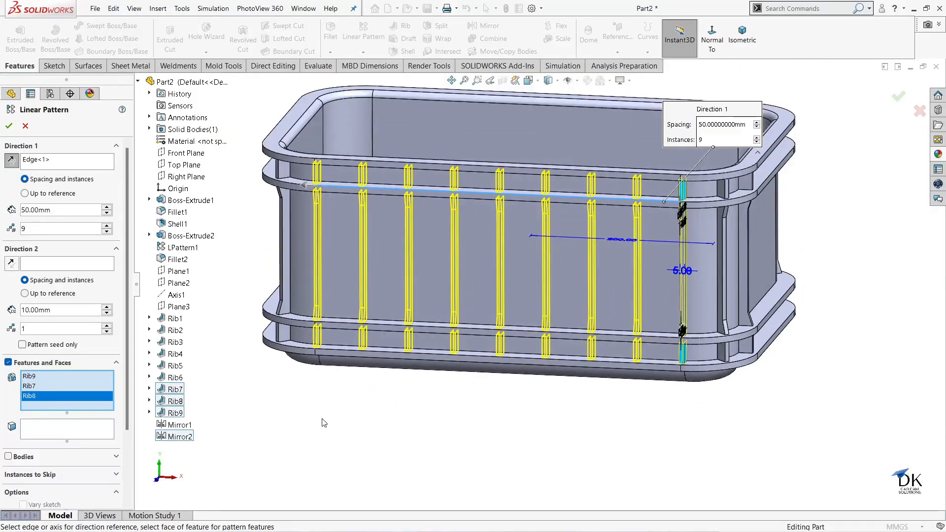
Skip the third, fifth and seventh instances of the long-side rib pattern and finish the pattern.
{"action": "scroll", "coordinate": [130, 391], "scroll_direction": "down", "scroll_amount": 2}
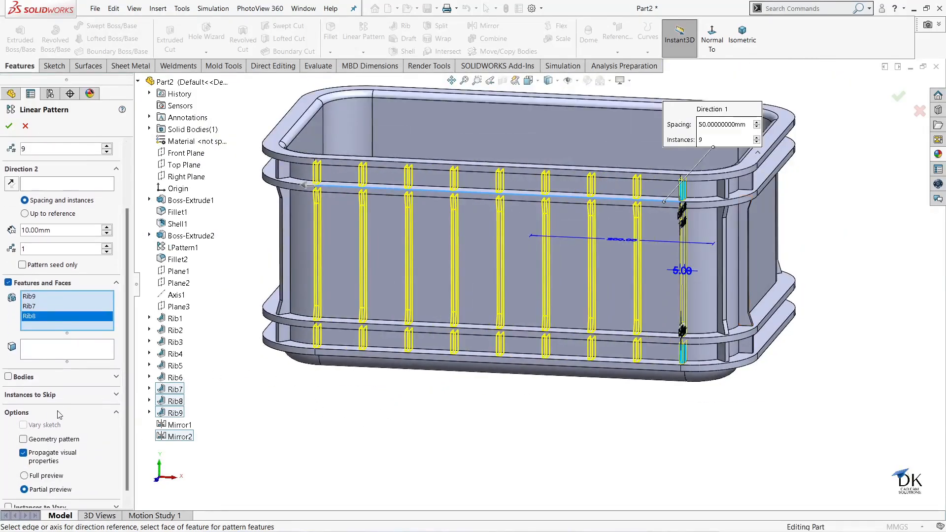
{"action": "left_click", "coordinate": [78, 395]}
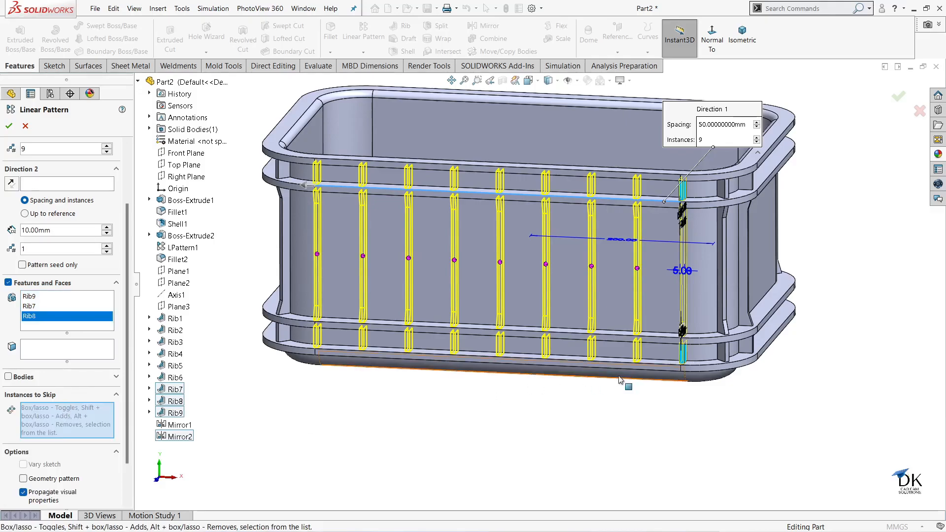
{"action": "scroll", "coordinate": [537, 340], "scroll_direction": "up", "scroll_amount": 1}
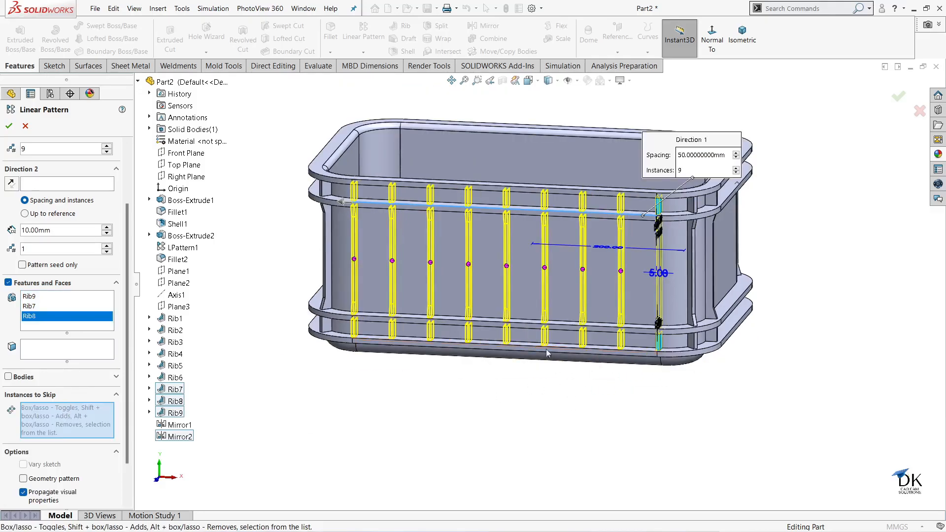
{"action": "left_click", "coordinate": [430, 267]}
{"action": "left_click", "coordinate": [507, 266]}
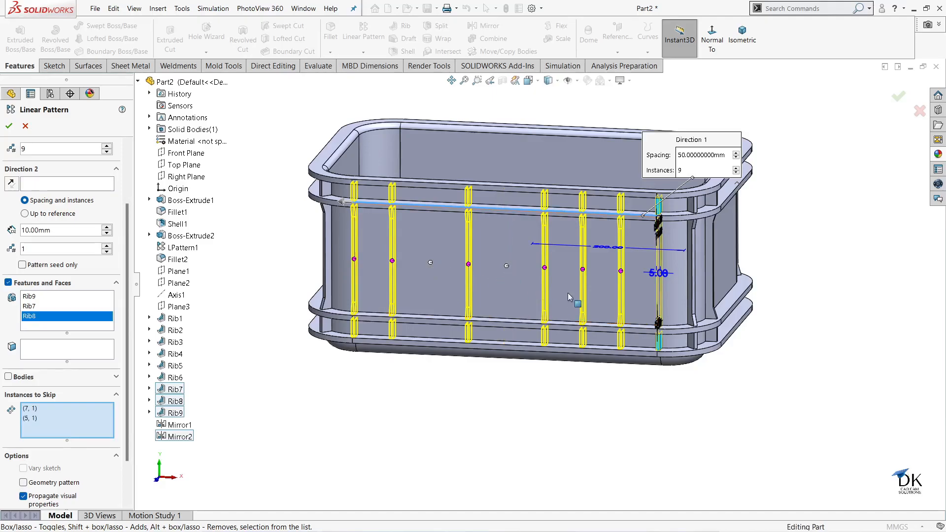
{"action": "left_click", "coordinate": [583, 270]}
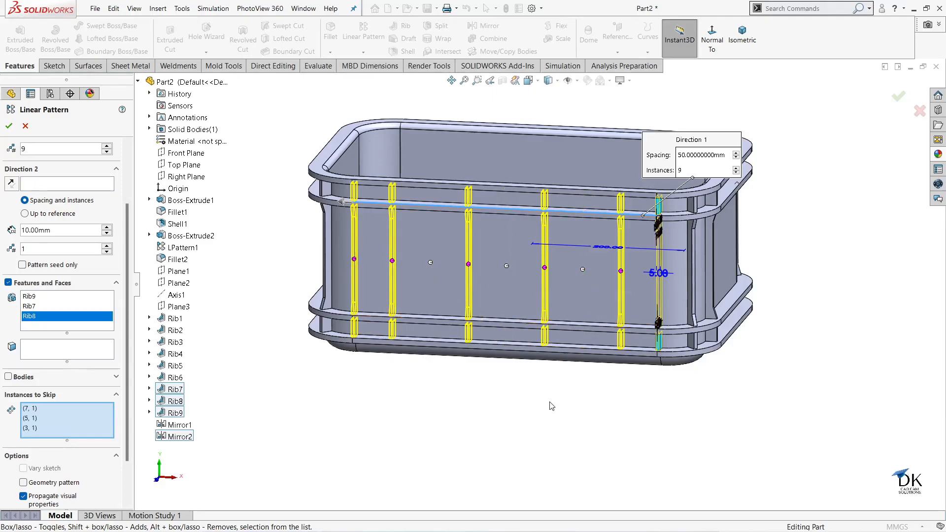
{"action": "left_click", "coordinate": [8, 126]}
Start another linear pattern, clear the preselected LPattern2 from its features and set the number of instances to 5.
{"action": "middle_click_drag", "start_coordinate": [456, 383], "coordinate": [416, 392]}
{"action": "scroll", "coordinate": [644, 294], "scroll_direction": "down", "scroll_amount": 2}
{"action": "middle_click_drag", "start_coordinate": [645, 295], "coordinate": [673, 229]}
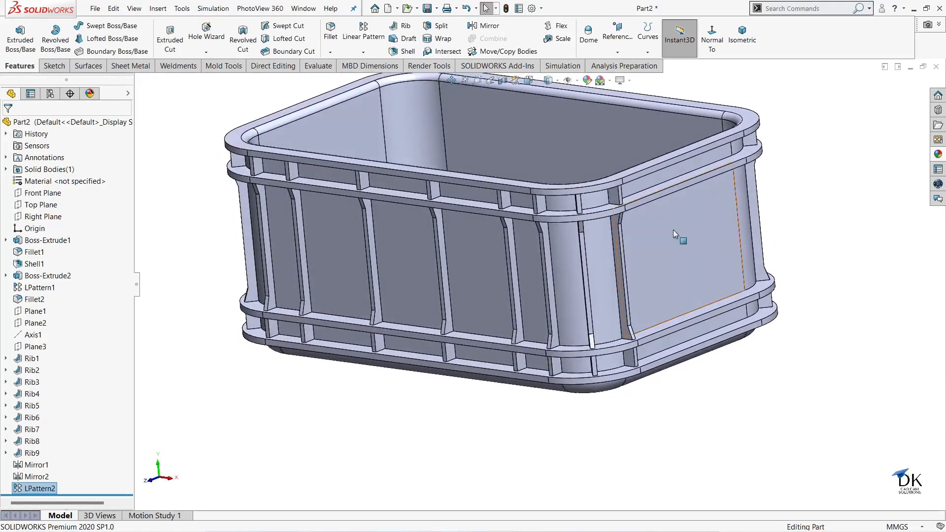
{"action": "scroll", "coordinate": [659, 262], "scroll_direction": "down", "scroll_amount": 2}
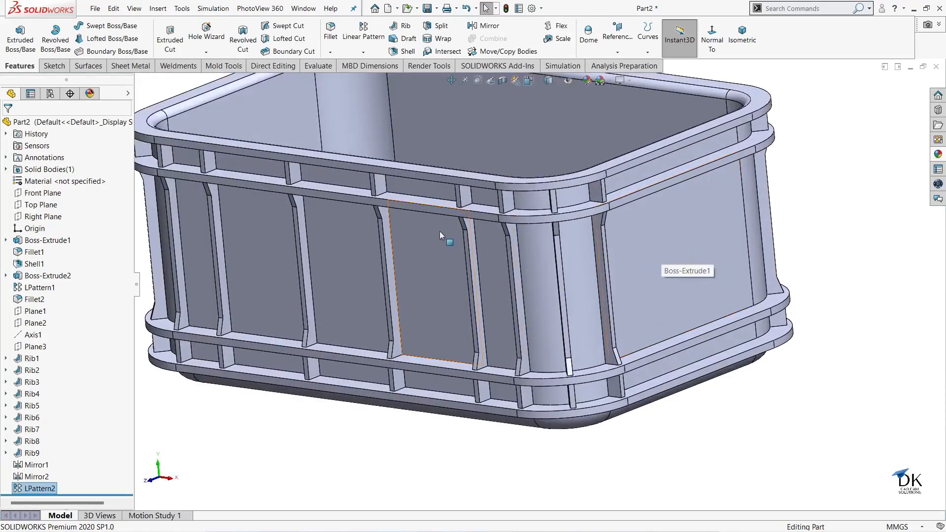
{"action": "left_click", "coordinate": [363, 53]}
{"action": "left_click", "coordinate": [384, 63]}
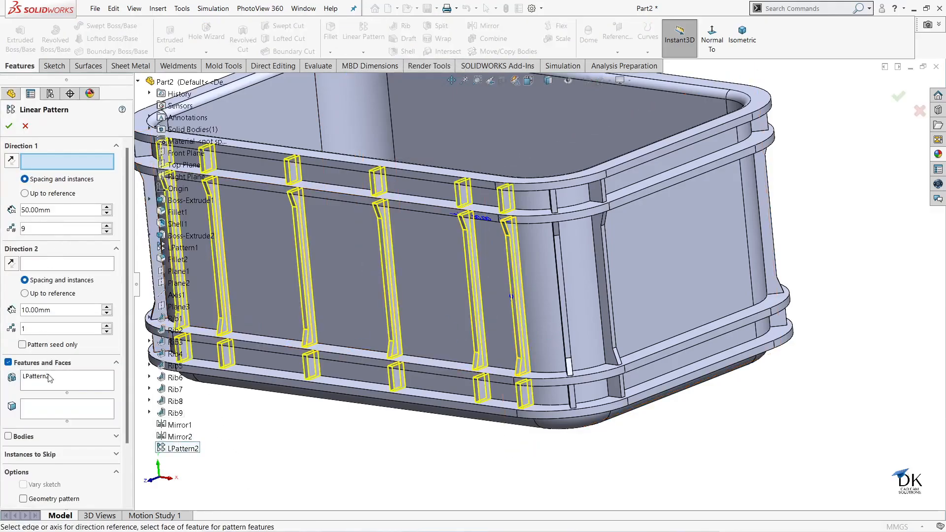
{"action": "right_click", "coordinate": [33, 382]}
{"action": "left_click", "coordinate": [47, 397]}
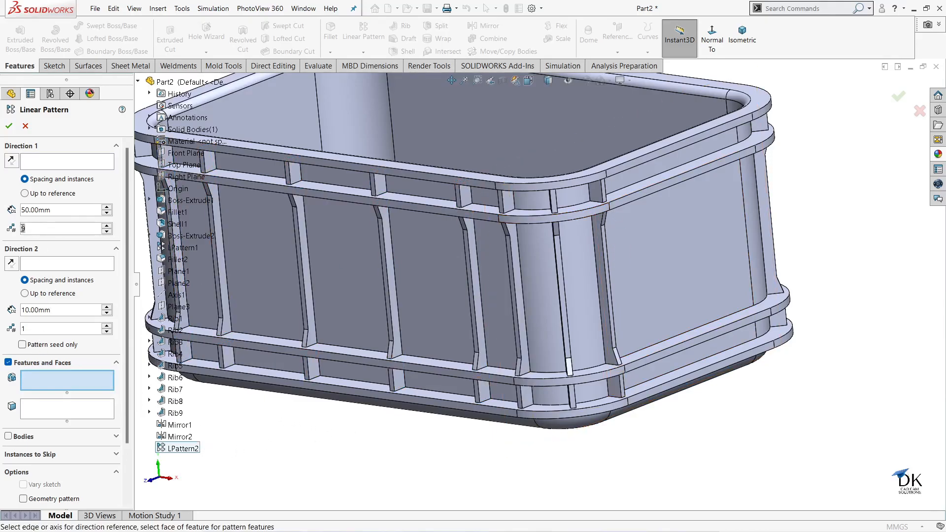
{"action": "type", "text": "5"}
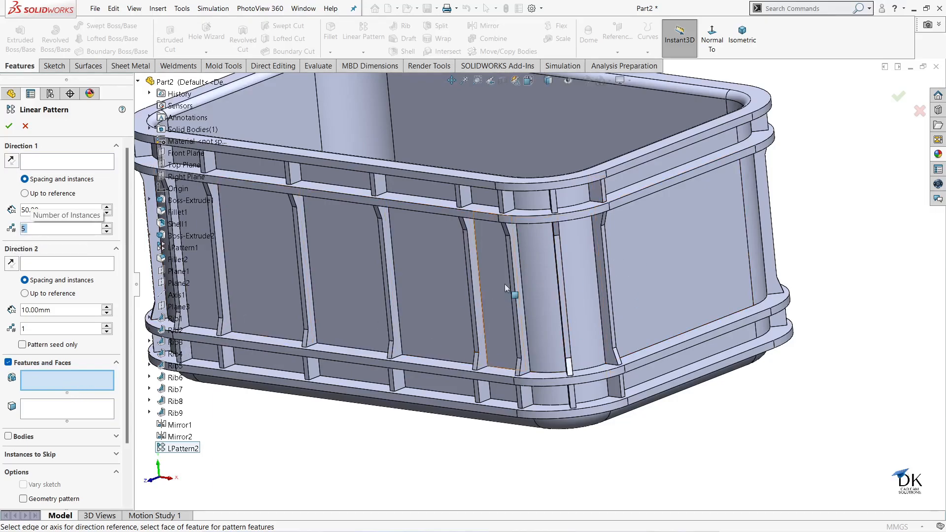
Pattern the middle, upper and lower ribs of the short side along its rim edge, reversing the direction to run across the short side.
{"action": "left_click", "coordinate": [601, 259]}
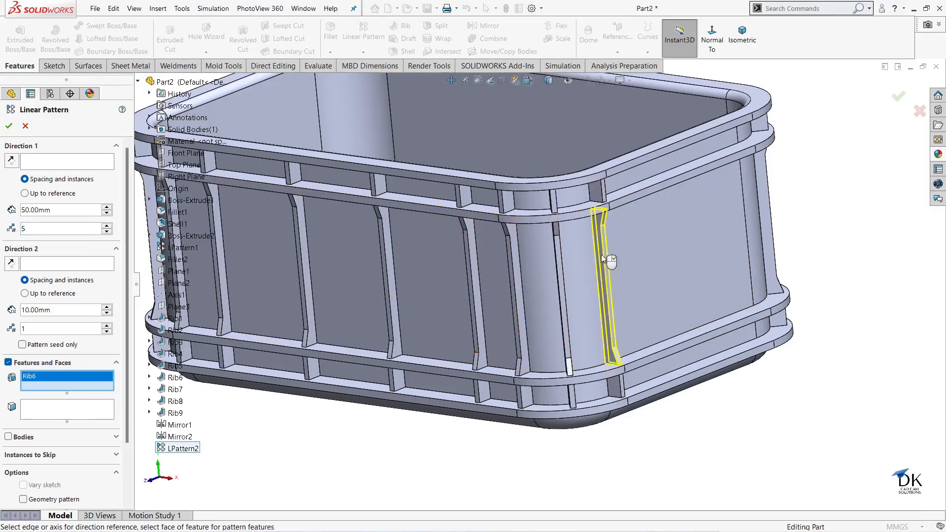
{"action": "left_click", "coordinate": [594, 193]}
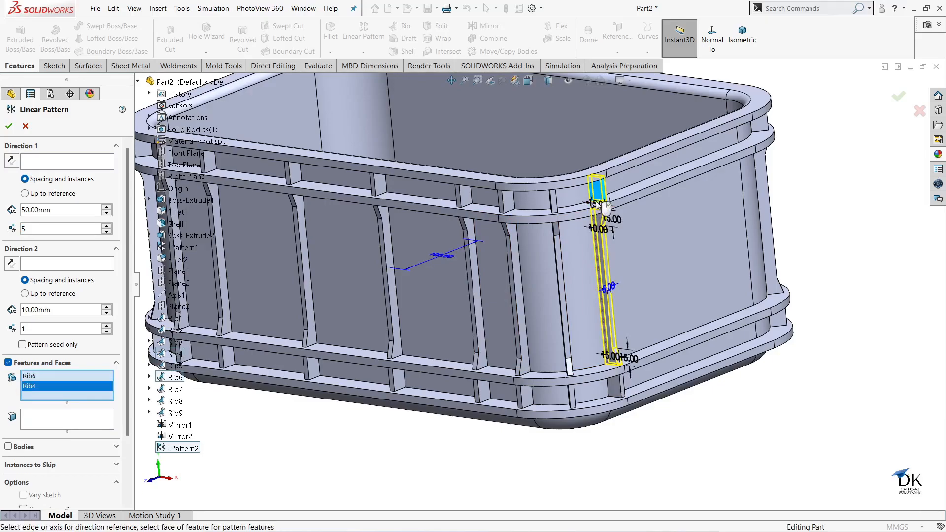
{"action": "left_click", "coordinate": [615, 382]}
{"action": "left_click", "coordinate": [58, 161]}
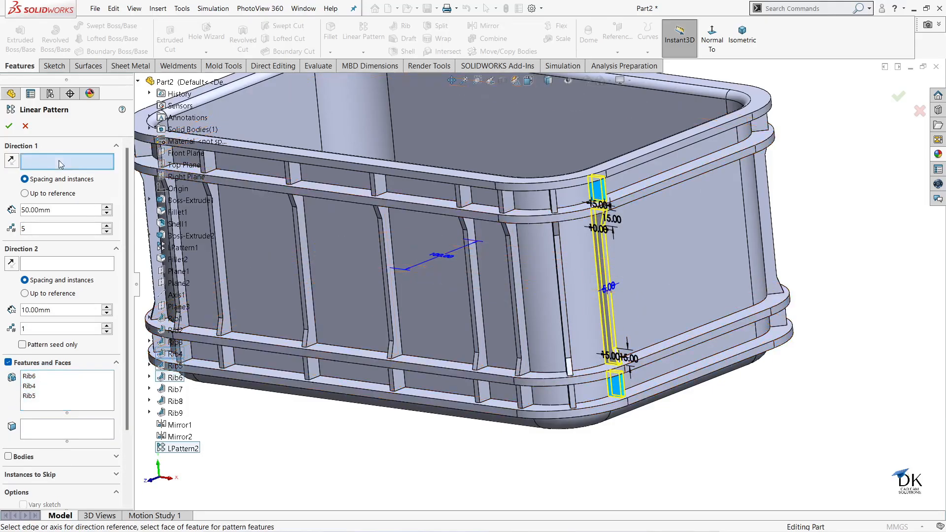
{"action": "left_click", "coordinate": [688, 173]}
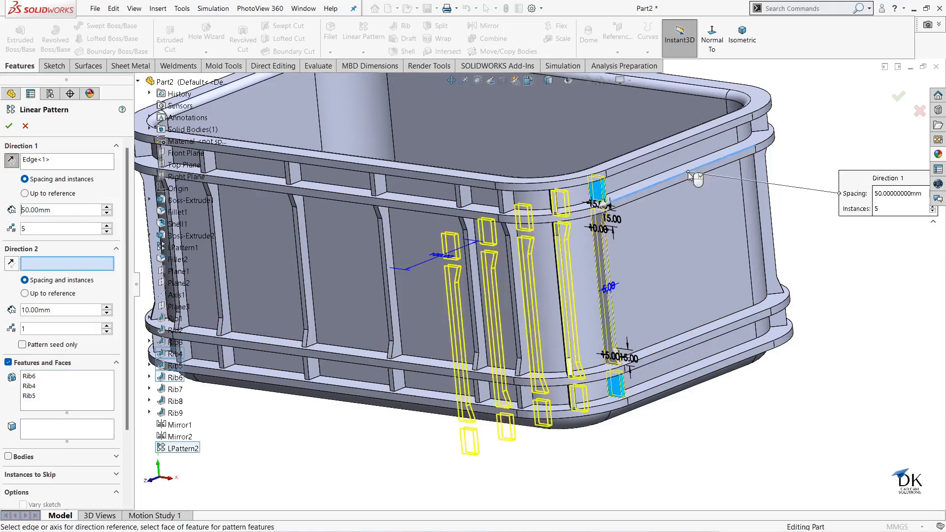
{"action": "left_click", "coordinate": [11, 161]}
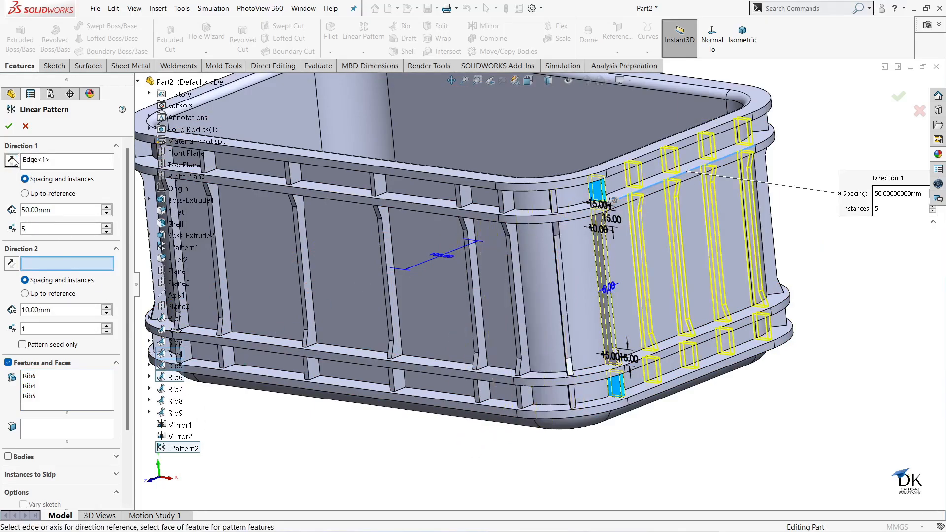
Skip the third instance of the short-side rib pattern and finish the pattern.
{"action": "middle_click_drag", "start_coordinate": [791, 390], "coordinate": [693, 404]}
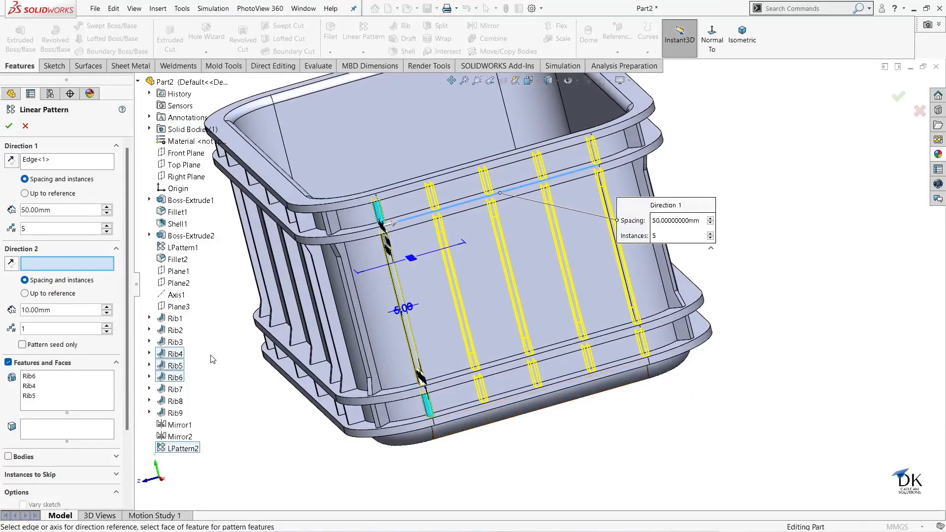
{"action": "left_click_drag", "start_coordinate": [129, 355], "coordinate": [130, 424]}
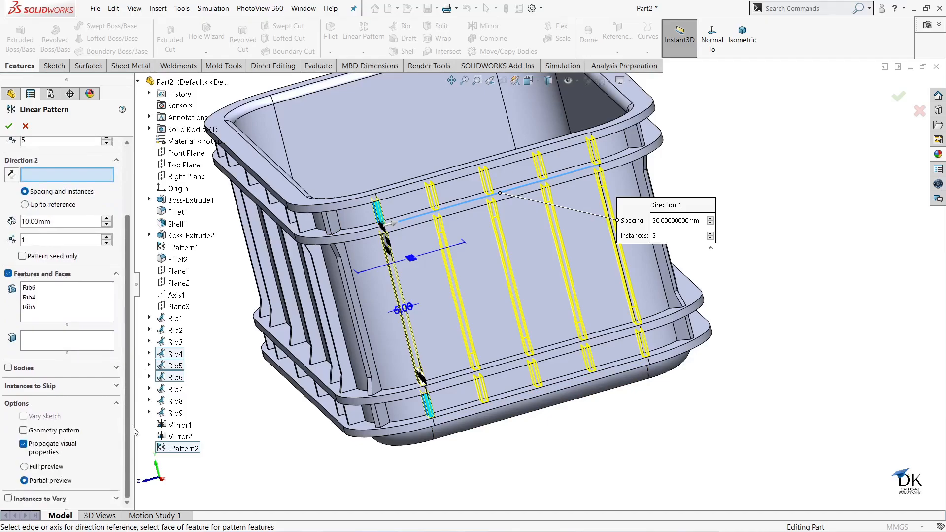
{"action": "left_click", "coordinate": [36, 387]}
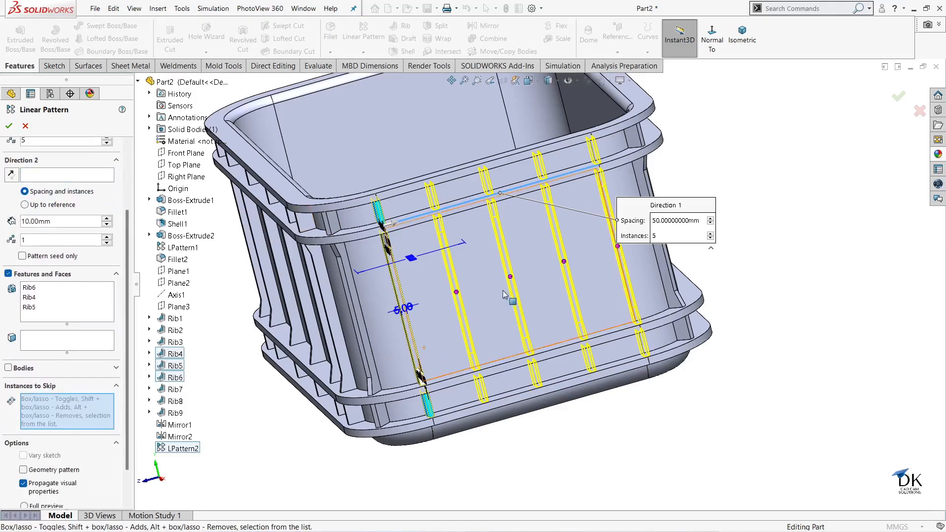
{"action": "left_click", "coordinate": [510, 278]}
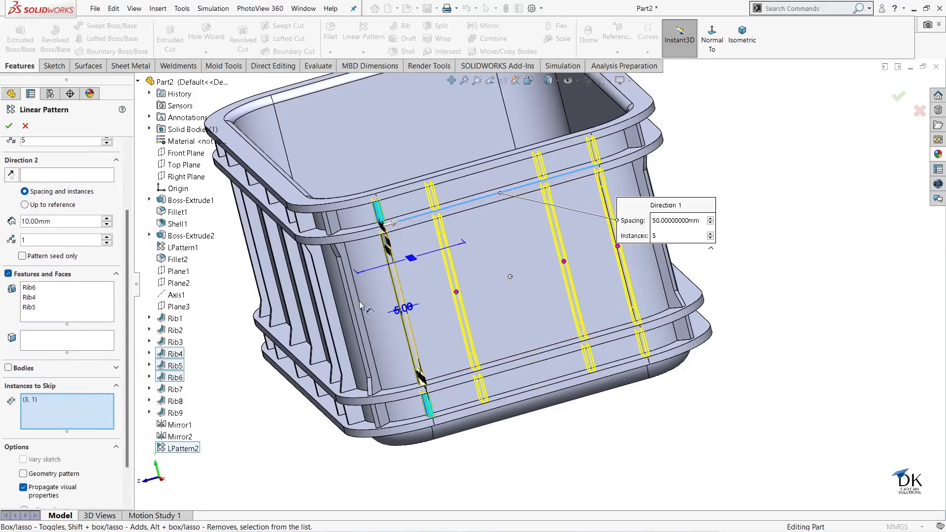
{"action": "key", "text": "Return"}
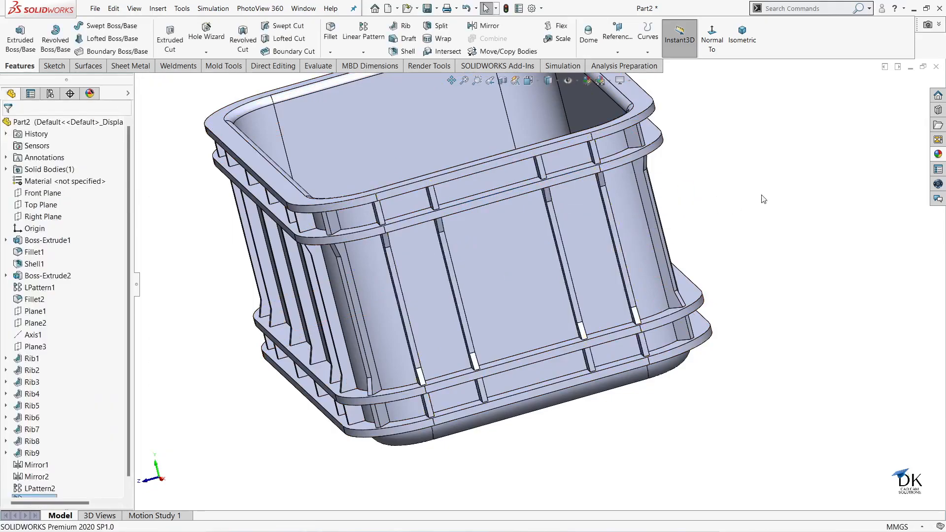
Mirror the short-side rib pattern about the Right Plane onto the opposite short side.
{"action": "scroll", "coordinate": [767, 199], "scroll_direction": "down", "scroll_amount": 3}
{"action": "scroll", "coordinate": [648, 281], "scroll_direction": "up", "scroll_amount": 3}
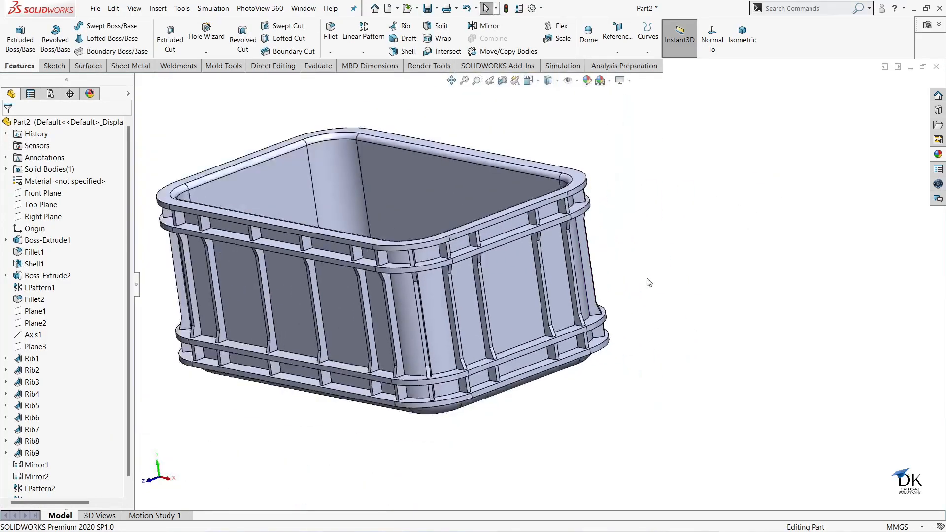
{"action": "left_click", "coordinate": [487, 28]}
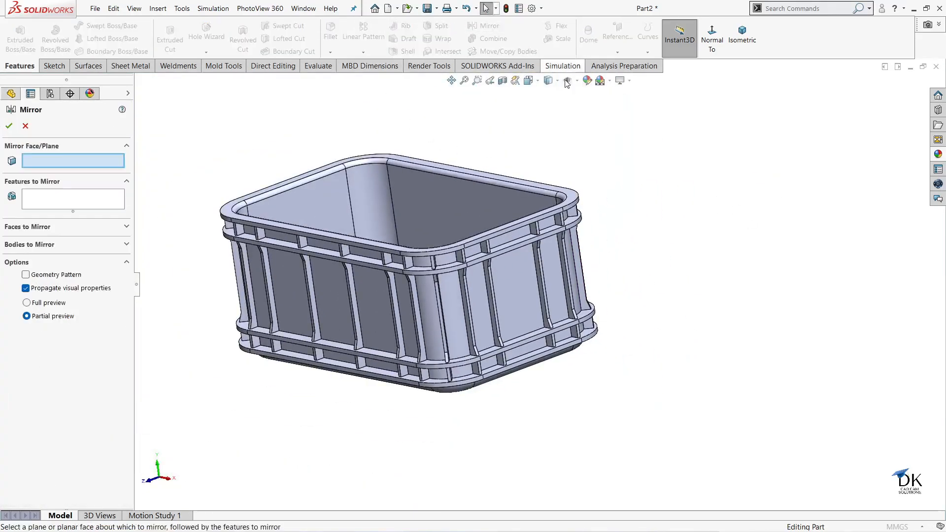
{"action": "scroll", "coordinate": [367, 371], "scroll_direction": "down", "scroll_amount": 2}
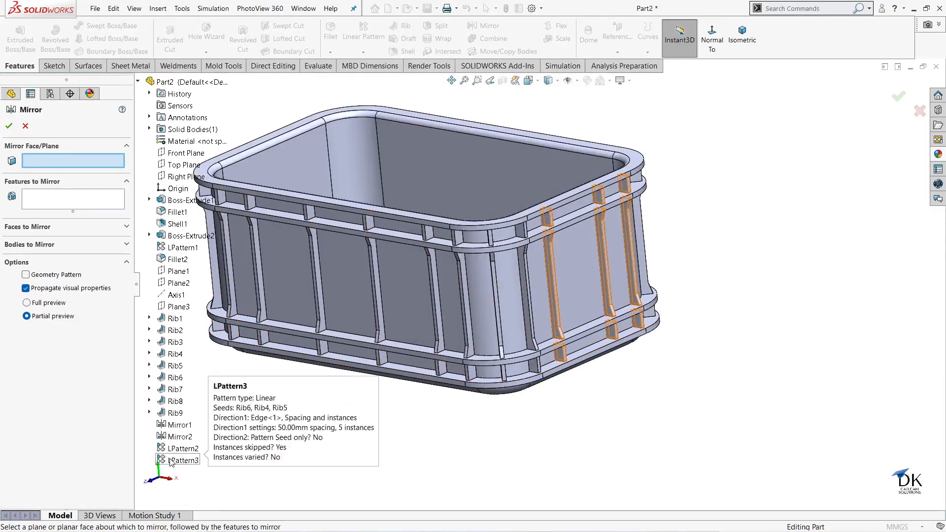
{"action": "left_click", "coordinate": [183, 176]}
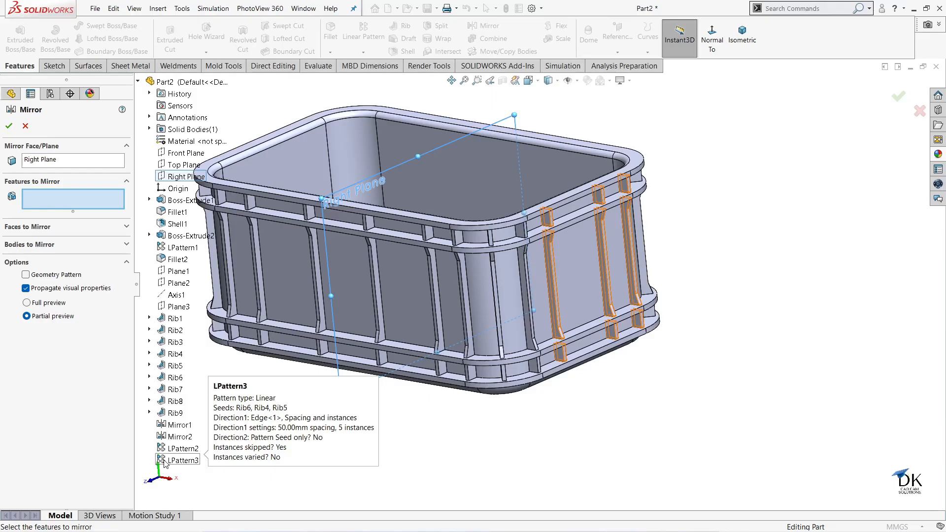
{"action": "left_click", "coordinate": [177, 460]}
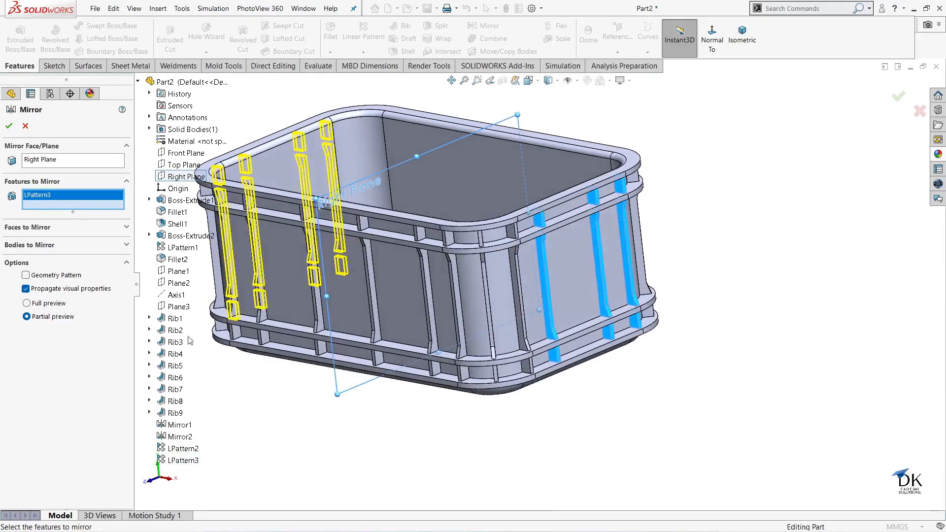
{"action": "key", "text": "Return"}
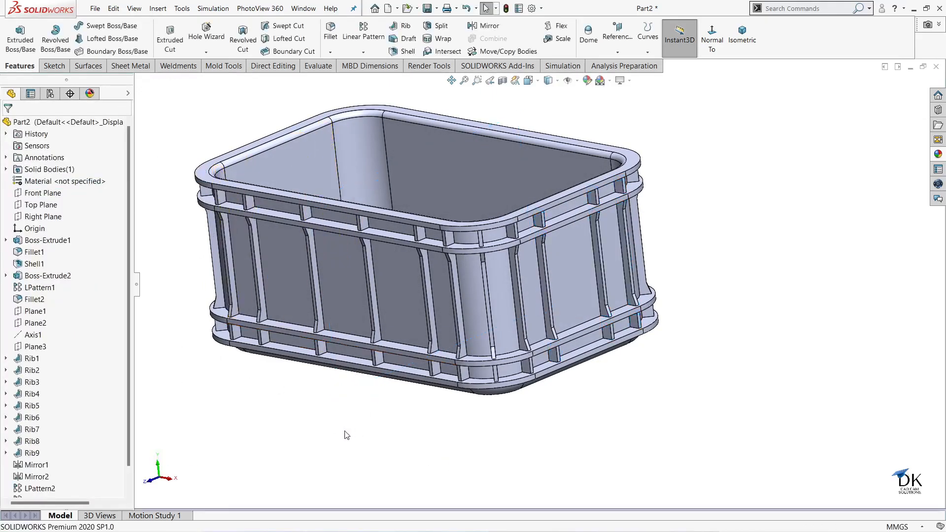
Mirror the long-side rib pattern about the Front Plane, removing the preselected Mirror3 from the features to mirror.
{"action": "middle_click_drag", "start_coordinate": [342, 416], "coordinate": [291, 385]}
{"action": "left_click", "coordinate": [483, 26]}
{"action": "middle_click_drag", "start_coordinate": [257, 287], "coordinate": [298, 401]}
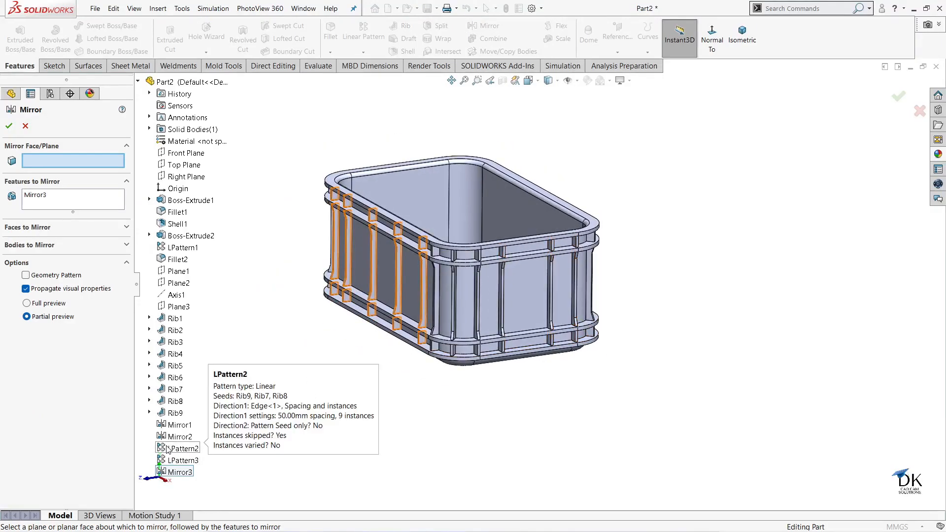
{"action": "left_click", "coordinate": [178, 153]}
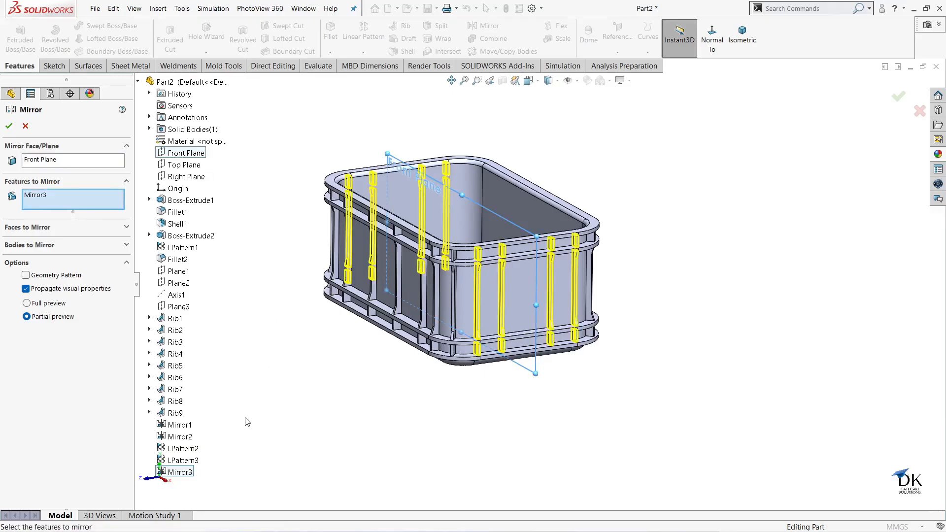
{"action": "left_click", "coordinate": [37, 195]}
{"action": "right_click", "coordinate": [36, 195]}
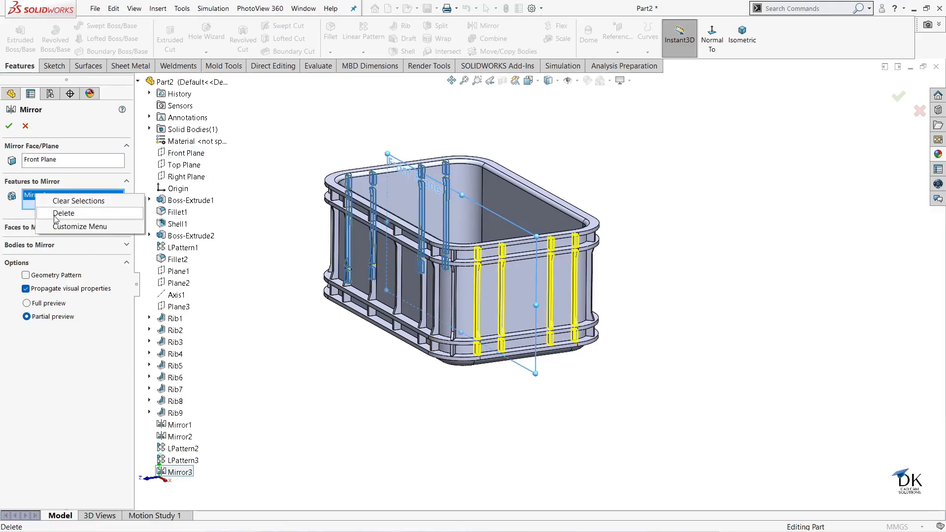
{"action": "left_click", "coordinate": [63, 213]}
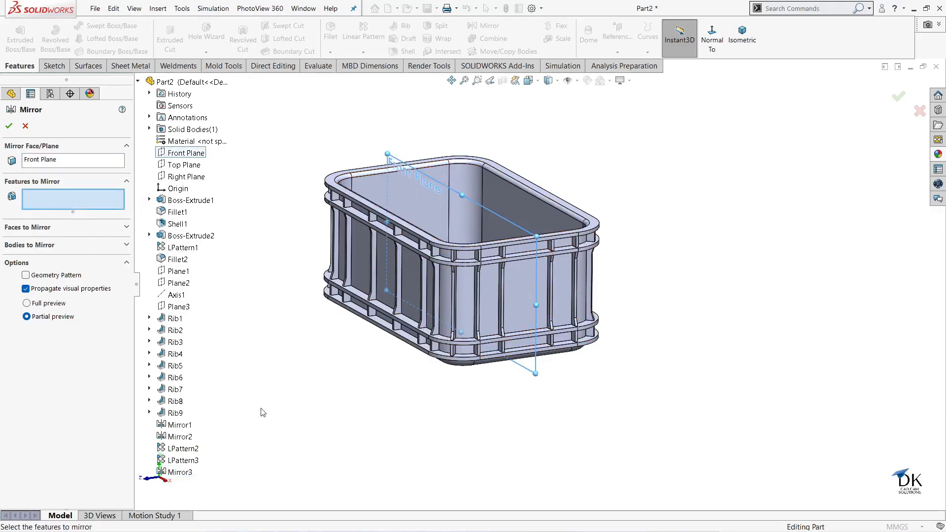
{"action": "left_click", "coordinate": [171, 450]}
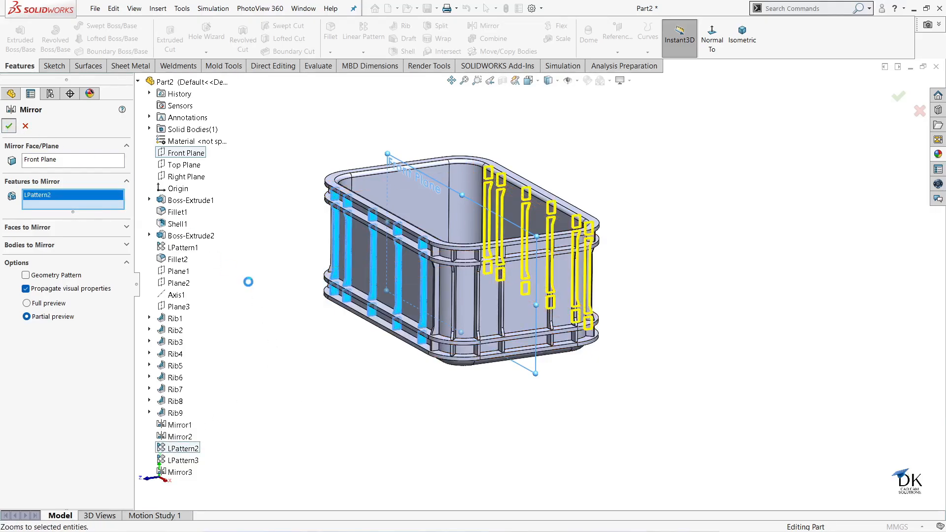
{"action": "key", "text": "Return"}
Sketch a center rectangle about 78 × 34 mm on the Right Plane, above the origin between the two middle short-side ribs.
{"action": "middle_click_drag", "start_coordinate": [680, 255], "coordinate": [642, 179]}
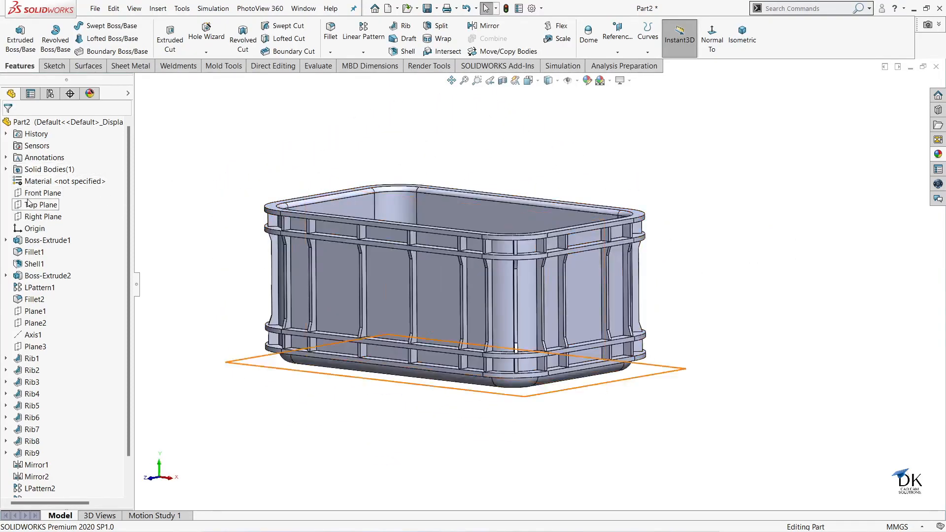
{"action": "left_click", "coordinate": [40, 217]}
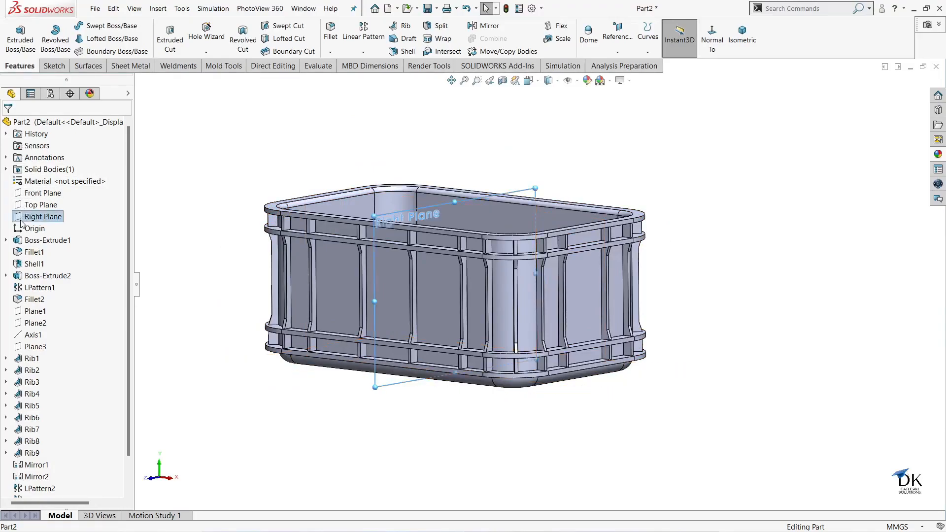
{"action": "left_click", "coordinate": [28, 209]}
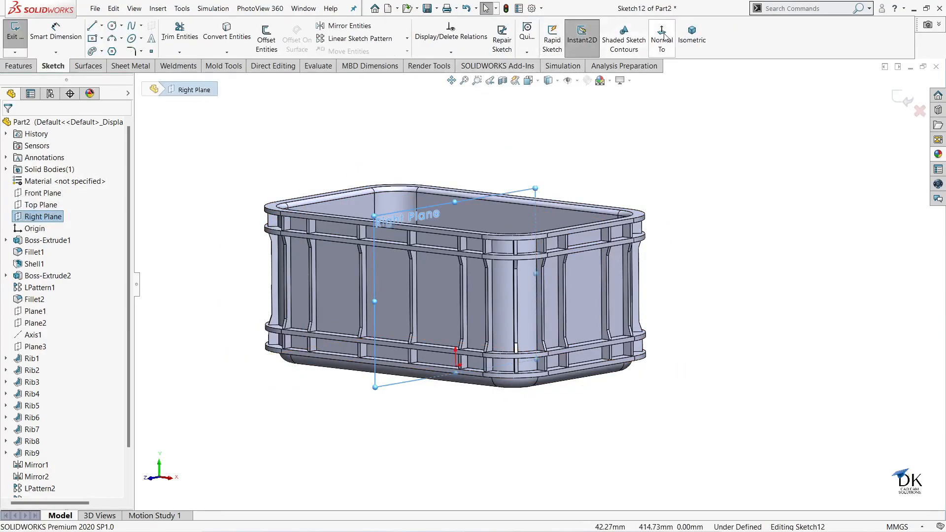
{"action": "left_click", "coordinate": [661, 39]}
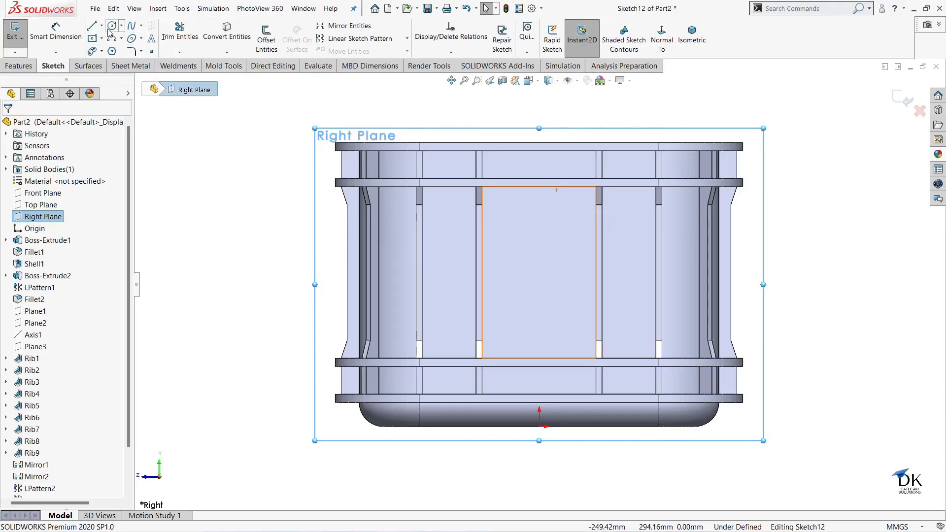
{"action": "left_click", "coordinate": [97, 39]}
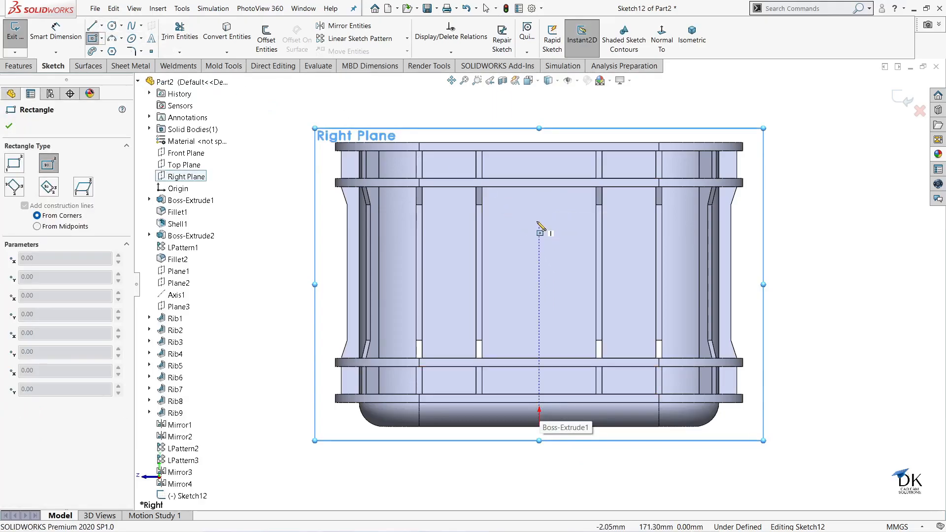
{"action": "left_click", "coordinate": [539, 221]}
{"action": "left_click", "coordinate": [586, 241]}
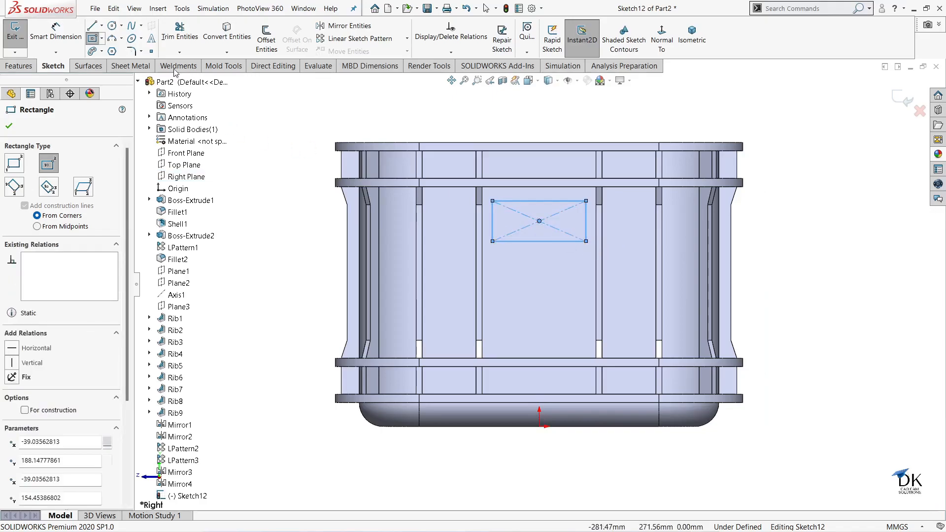
Dimension the sketched rectangle to 80 mm wide and 30 mm high.
{"action": "left_click", "coordinate": [56, 34]}
{"action": "left_click", "coordinate": [556, 246]}
{"action": "left_click", "coordinate": [553, 261]}
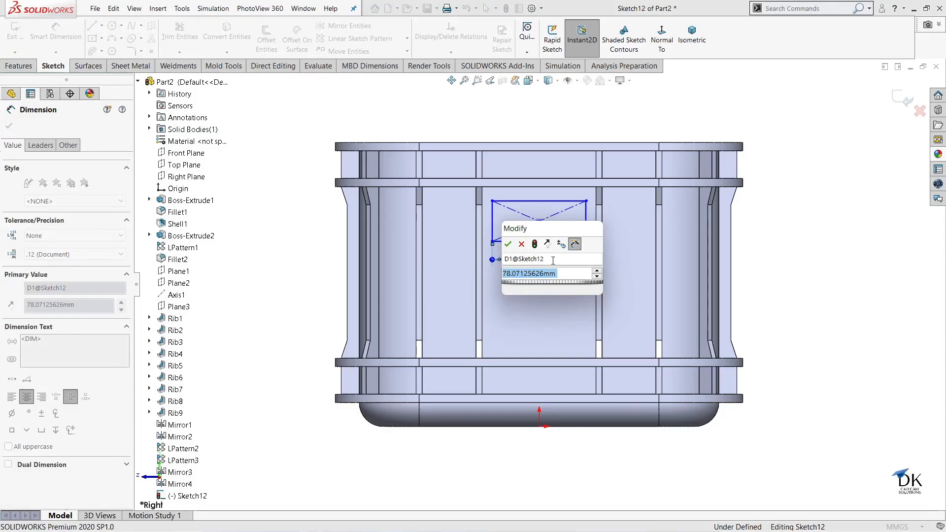
{"action": "type", "text": "80"}
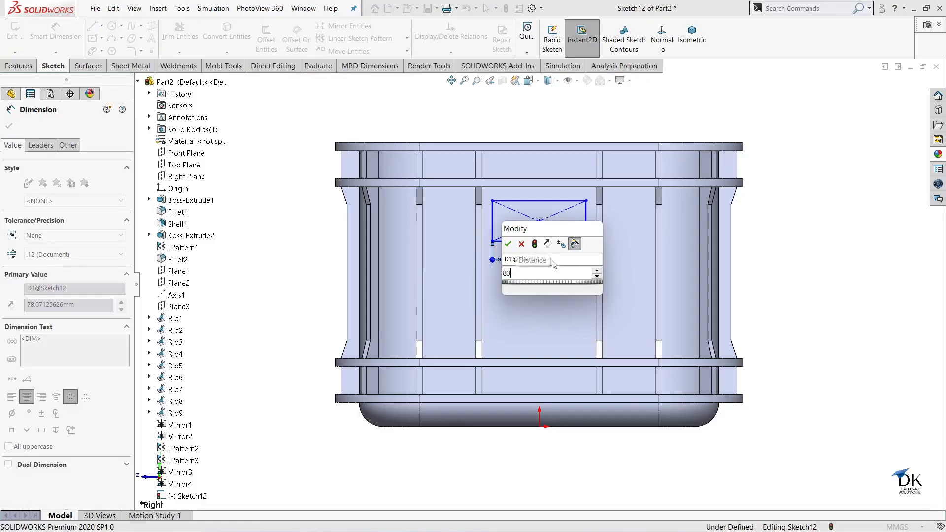
{"action": "key", "text": "Return"}
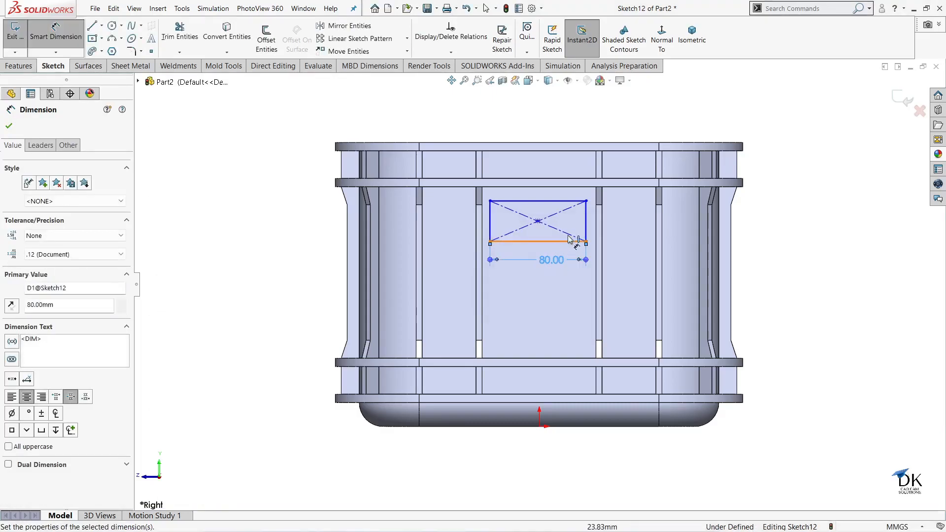
{"action": "left_click", "coordinate": [584, 220]}
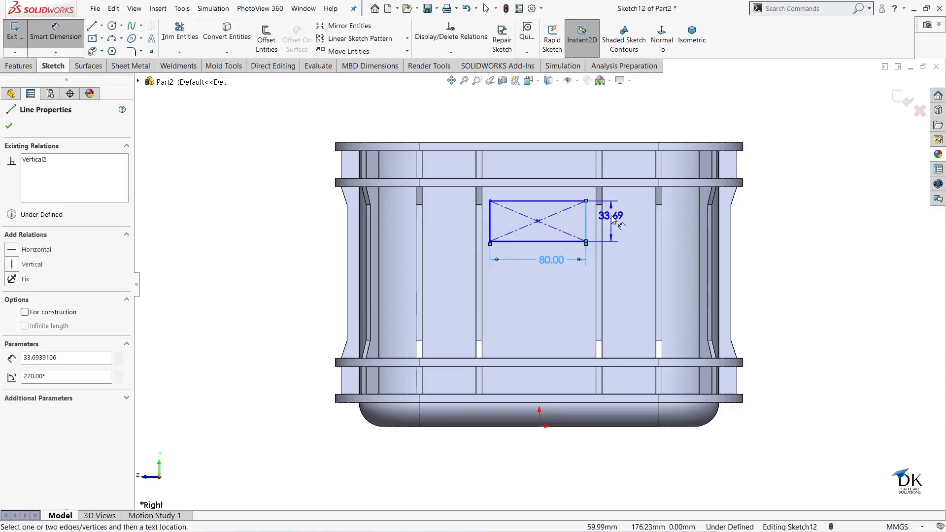
{"action": "left_click", "coordinate": [632, 231]}
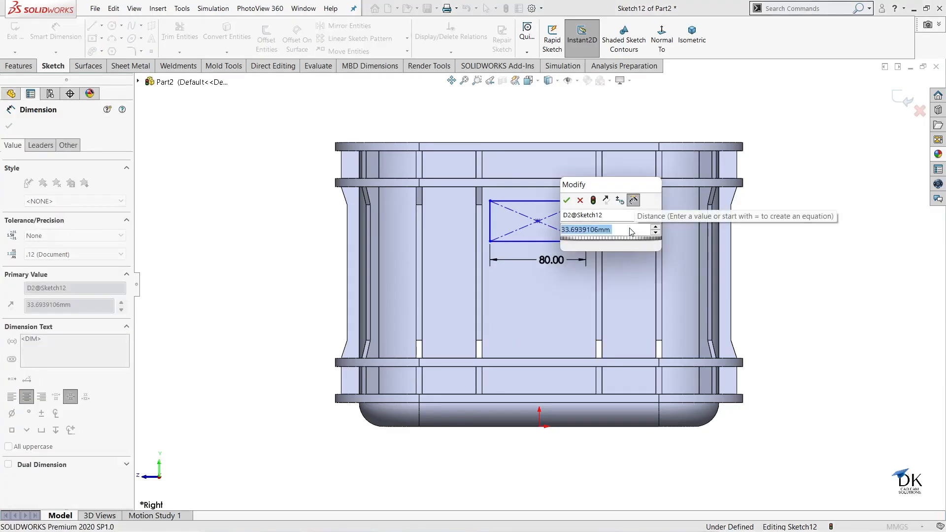
{"action": "type", "text": "30"}
{"action": "key", "text": "Return"}
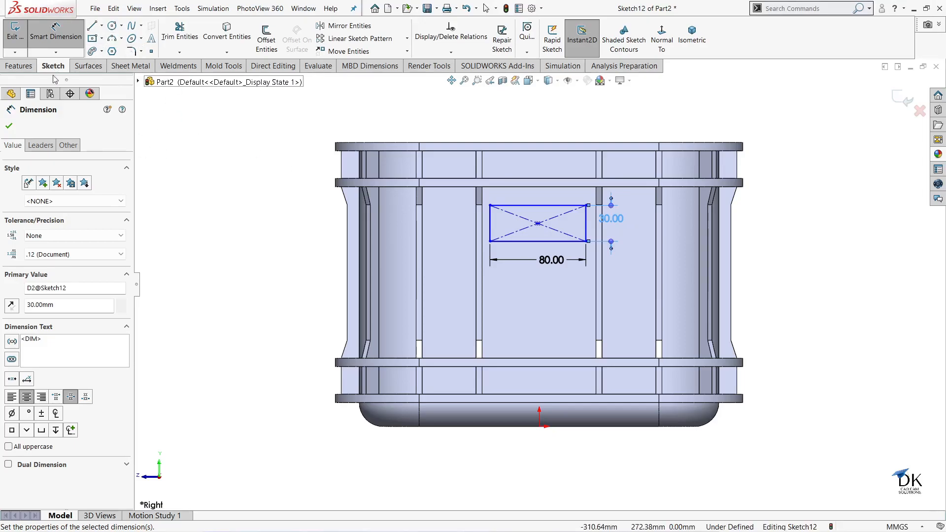
{"action": "left_click", "coordinate": [9, 126]}
Round all four corners of the rectangle with 10 mm sketch fillets.
{"action": "left_click", "coordinate": [132, 52]}
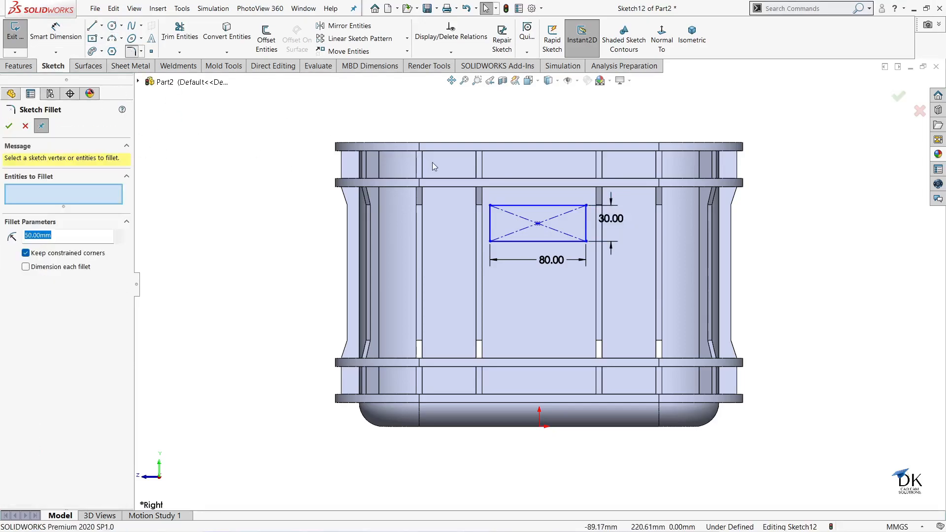
{"action": "left_click_drag", "start_coordinate": [463, 189], "coordinate": [616, 272]}
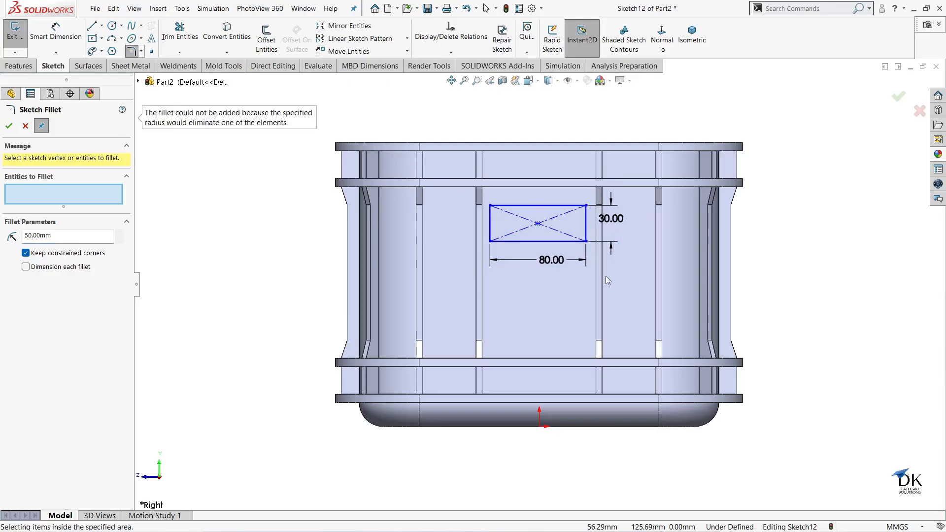
{"action": "left_click_drag", "start_coordinate": [62, 236], "coordinate": [11, 235]}
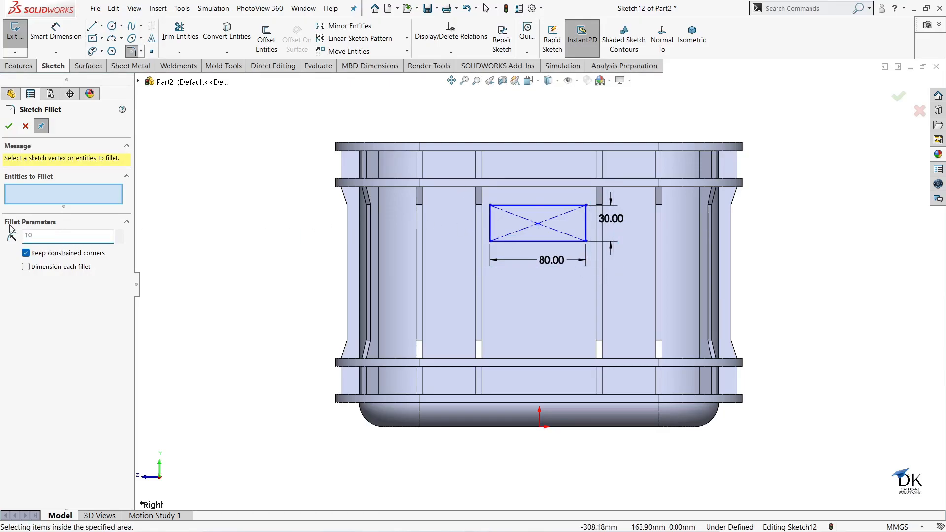
{"action": "left_click_drag", "start_coordinate": [466, 189], "coordinate": [619, 262]}
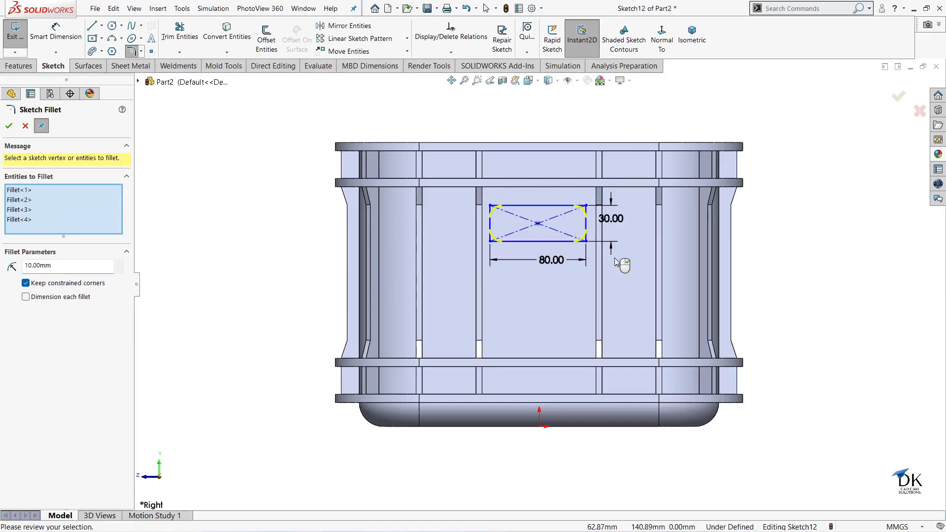
{"action": "left_click", "coordinate": [9, 126]}
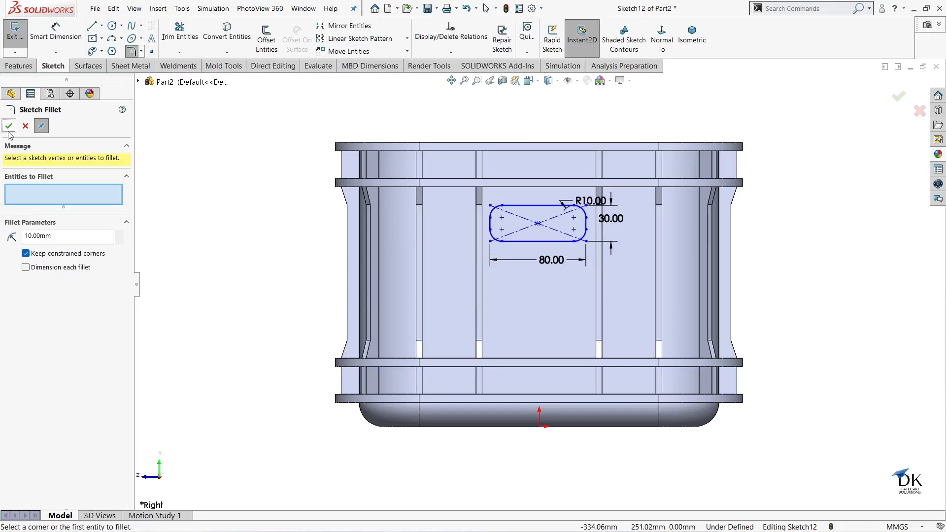
{"action": "left_click", "coordinate": [9, 126]}
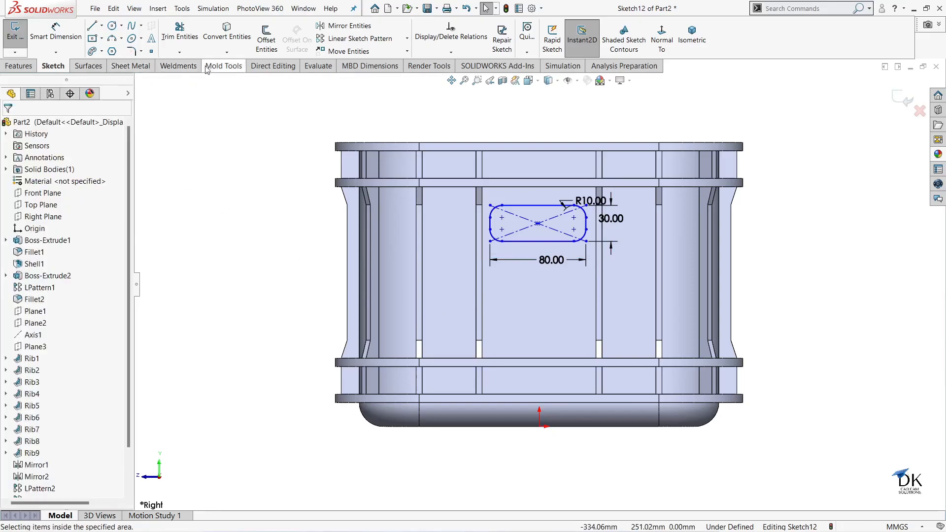
Align the rectangle's center point with the origin using a Vertical relation.
{"action": "left_click", "coordinate": [539, 427]}
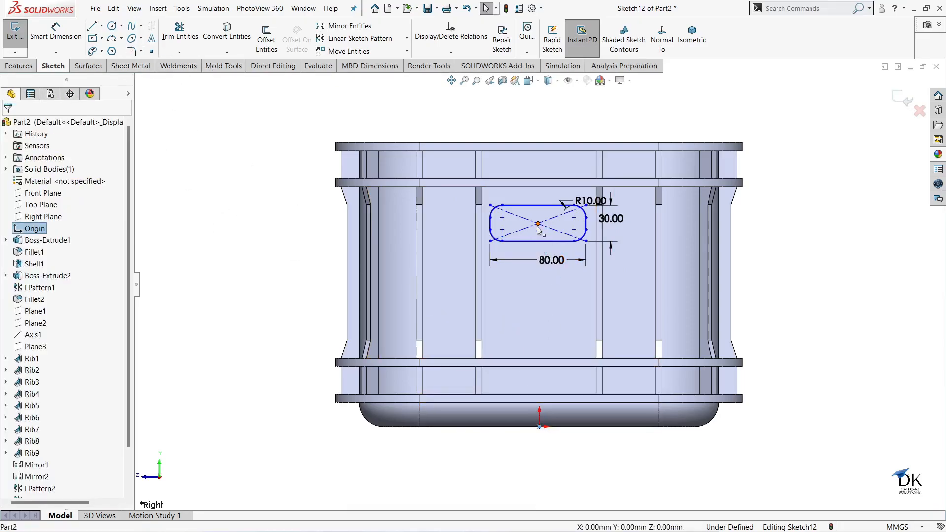
{"action": "left_click", "coordinate": [538, 224], "text": "ctrl"}
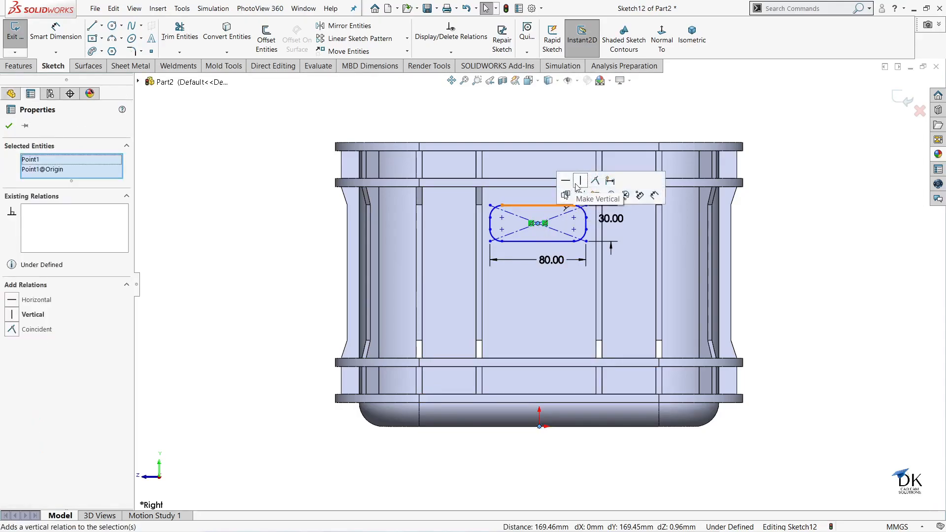
{"action": "left_click", "coordinate": [581, 181]}
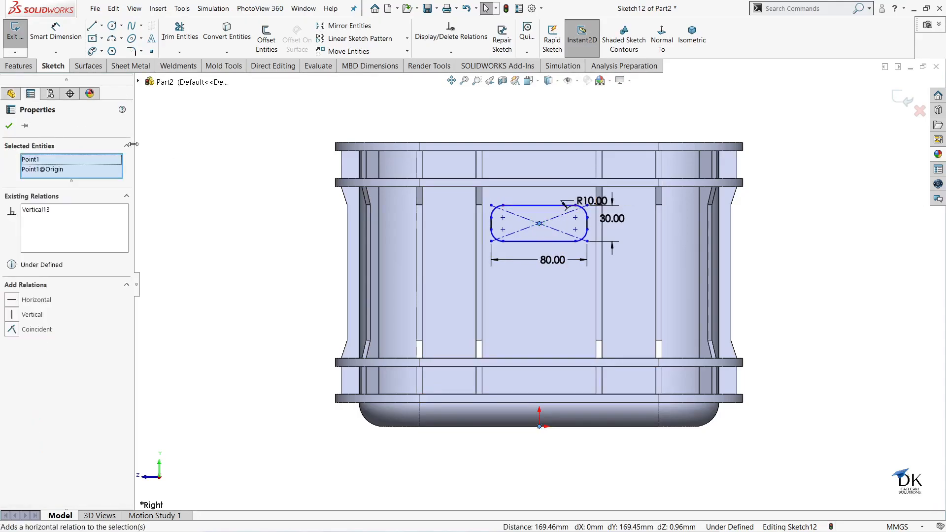
{"action": "left_click", "coordinate": [8, 126]}
Dimension the rounded rectangle's center 180 mm above the container's bottom edge and finish the sketch.
{"action": "left_click", "coordinate": [55, 32]}
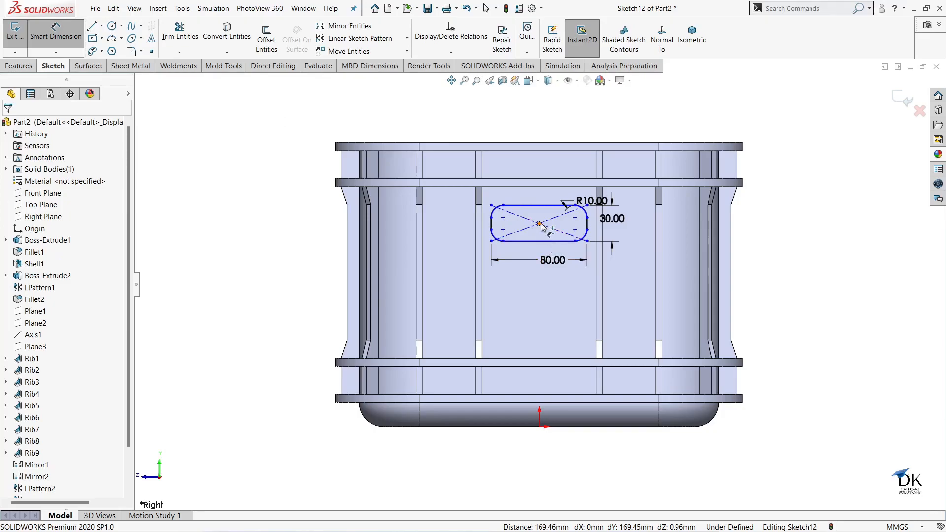
{"action": "left_click", "coordinate": [540, 224]}
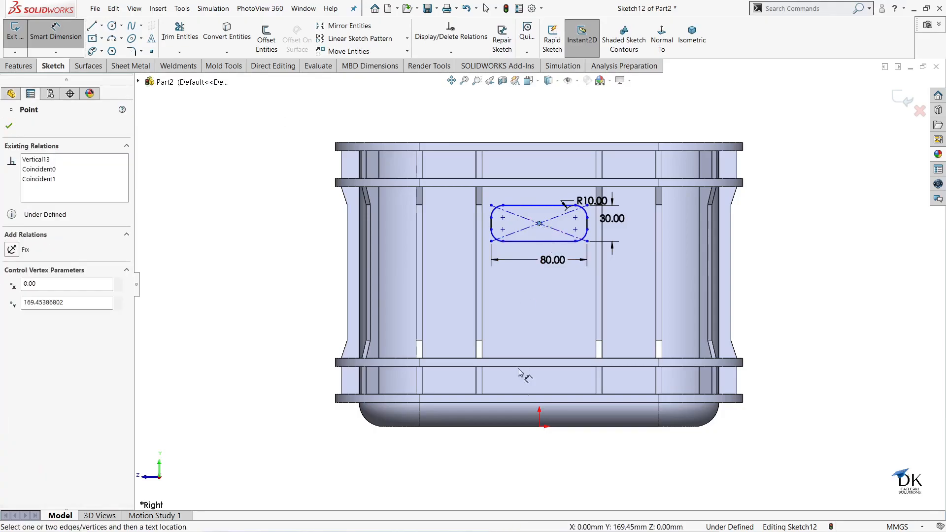
{"action": "left_click", "coordinate": [537, 427]}
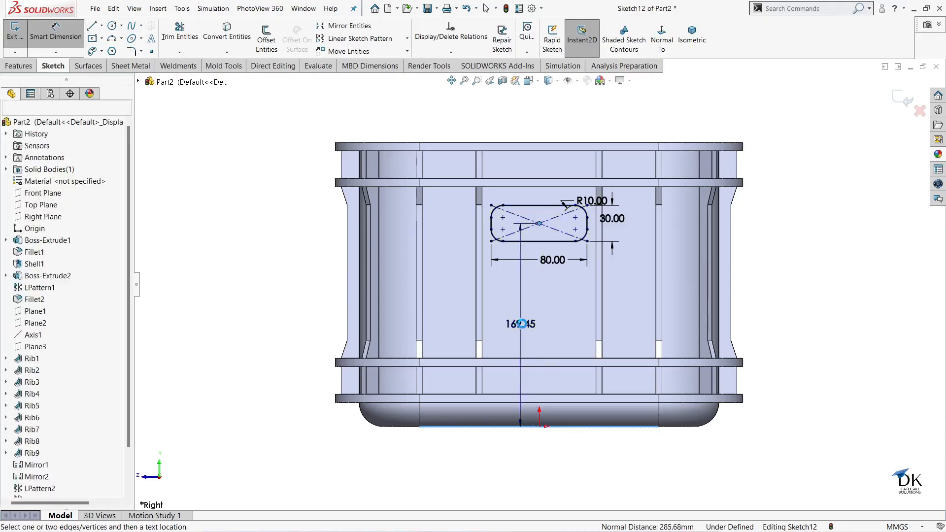
{"action": "left_click", "coordinate": [534, 338]}
{"action": "type", "text": "180"}
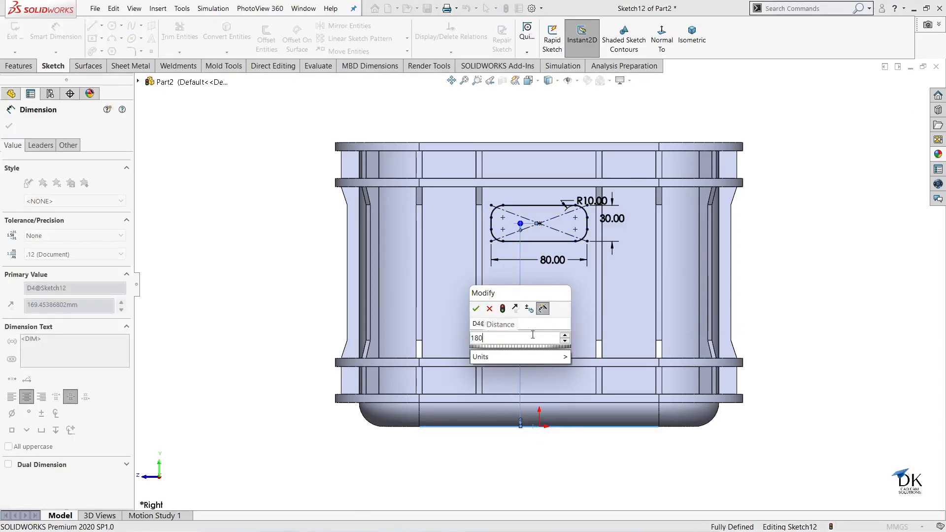
{"action": "key", "text": "Return"}
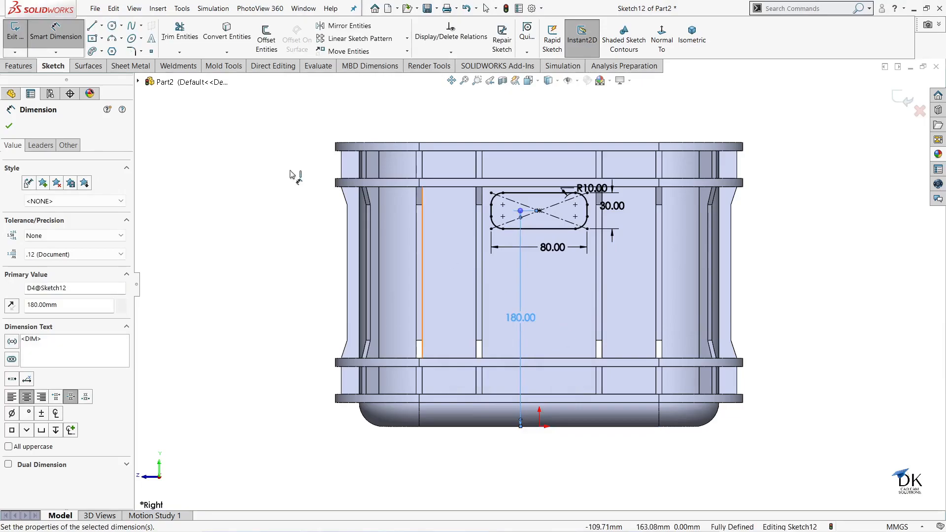
{"action": "left_click", "coordinate": [9, 126]}
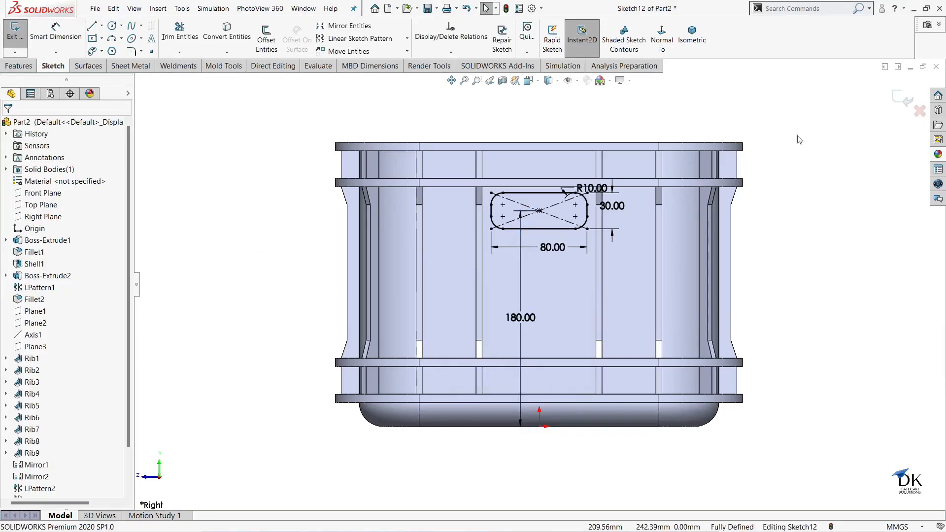
{"action": "left_click", "coordinate": [905, 100]}
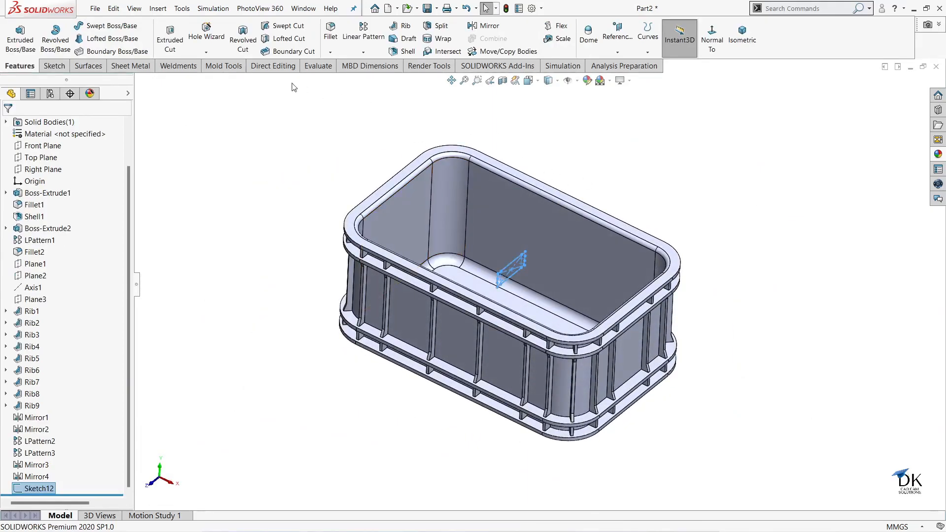
Cut-extrude the rounded rectangle in both directions through both short walls of the container.
{"action": "left_click", "coordinate": [170, 39]}
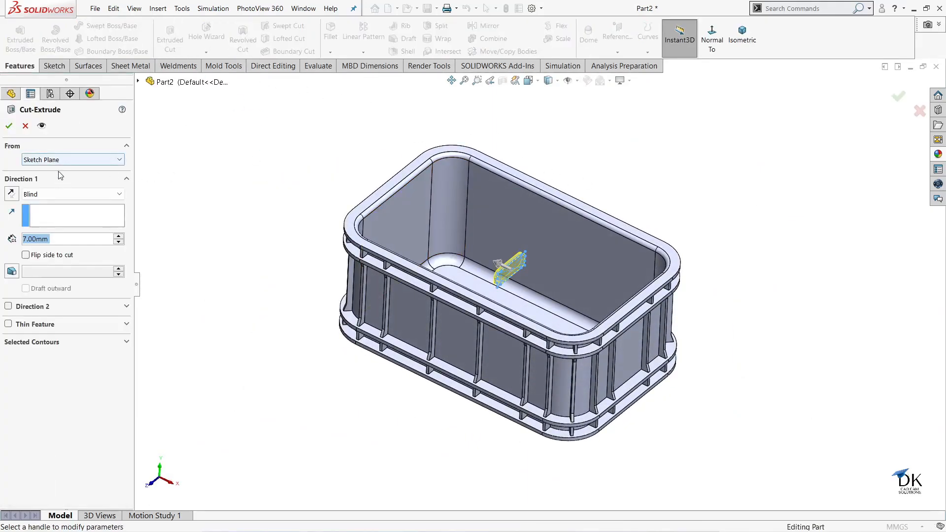
{"action": "left_click", "coordinate": [72, 194]}
{"action": "left_click", "coordinate": [54, 225]}
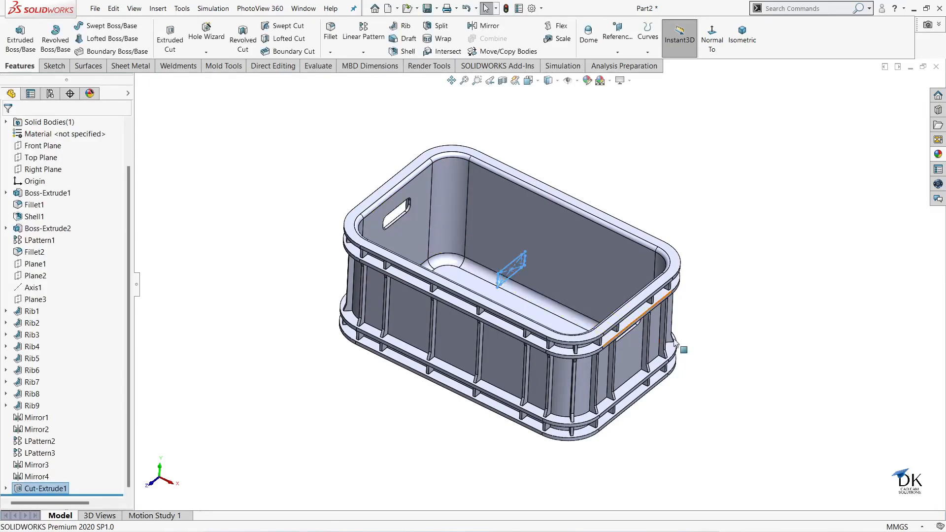
Fillet the inner faces of both short-side openings with a 1 mm radius.
{"action": "scroll", "coordinate": [602, 334], "scroll_direction": "down", "scroll_amount": 2}
{"action": "middle_click_drag", "start_coordinate": [757, 252], "coordinate": [734, 217]}
{"action": "left_click", "coordinate": [737, 220]}
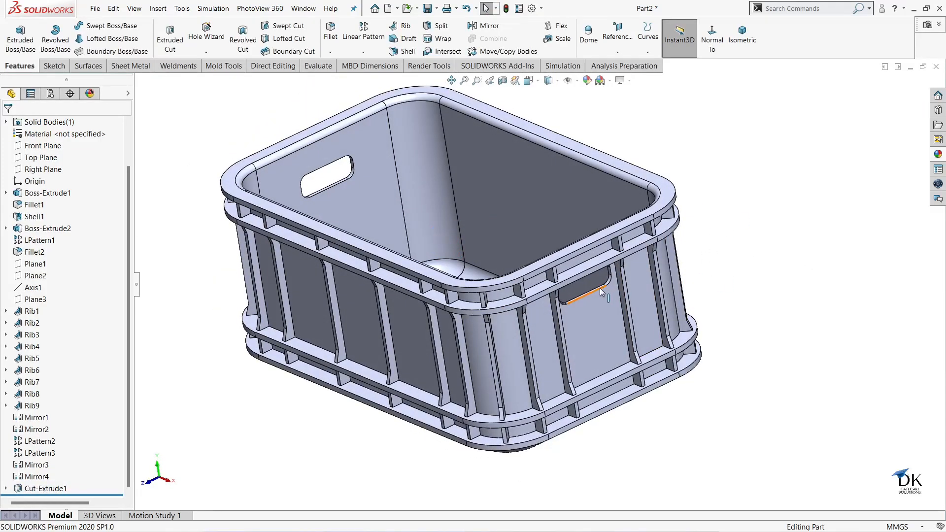
{"action": "scroll", "coordinate": [599, 288], "scroll_direction": "down", "scroll_amount": 4}
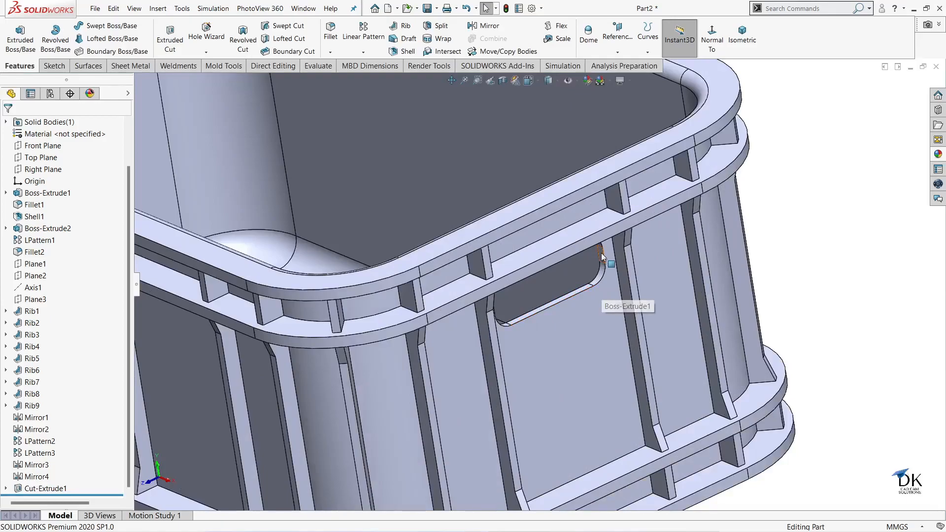
{"action": "left_click", "coordinate": [601, 253]}
{"action": "left_click", "coordinate": [703, 223]}
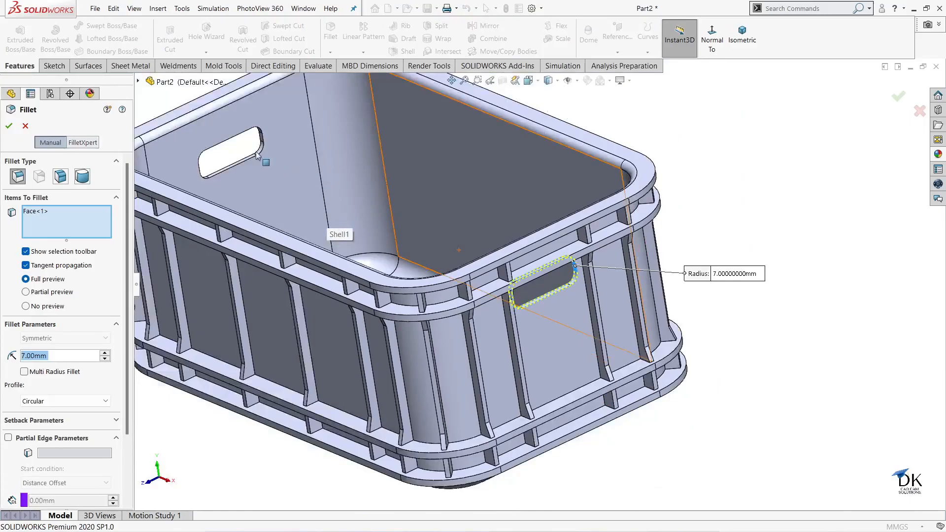
{"action": "scroll", "coordinate": [256, 156], "scroll_direction": "down", "scroll_amount": 5}
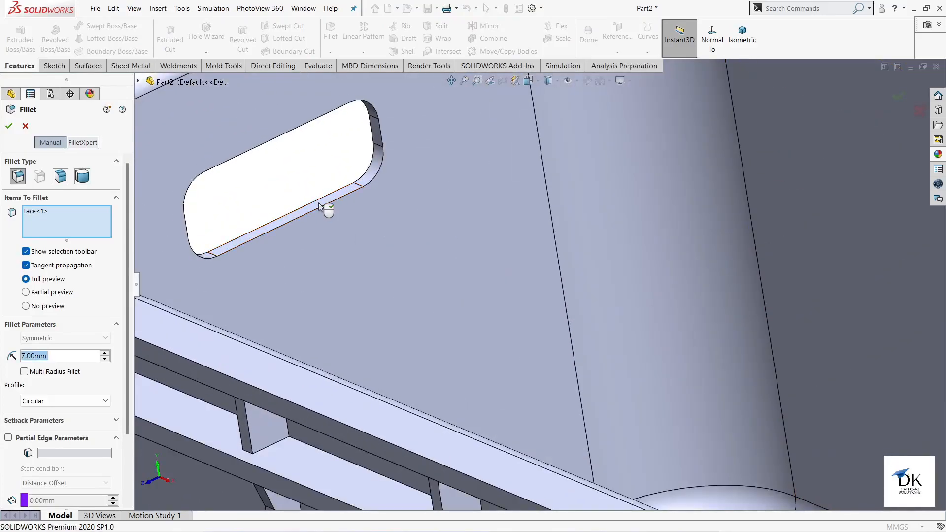
{"action": "left_click", "coordinate": [320, 206]}
{"action": "left_click", "coordinate": [49, 356]}
{"action": "type", "text": "1"}
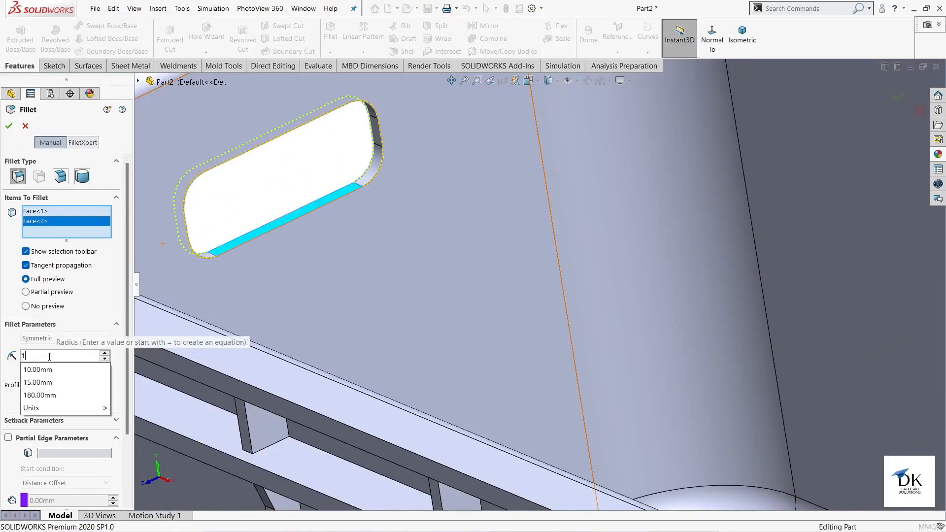
{"action": "key", "text": "Return"}
{"action": "left_click", "coordinate": [9, 126]}
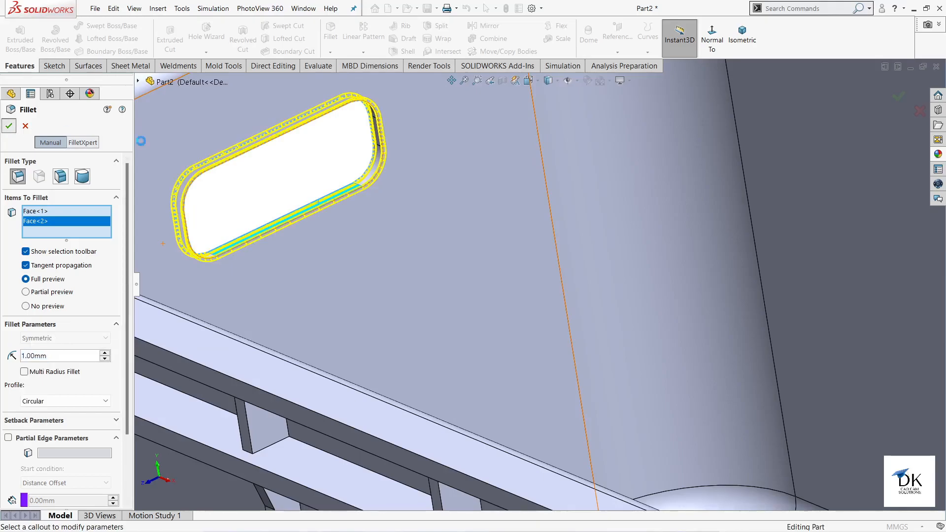
{"action": "scroll", "coordinate": [371, 217], "scroll_direction": "up", "scroll_amount": 5}
{"action": "scroll", "coordinate": [650, 281], "scroll_direction": "up", "scroll_amount": 4}
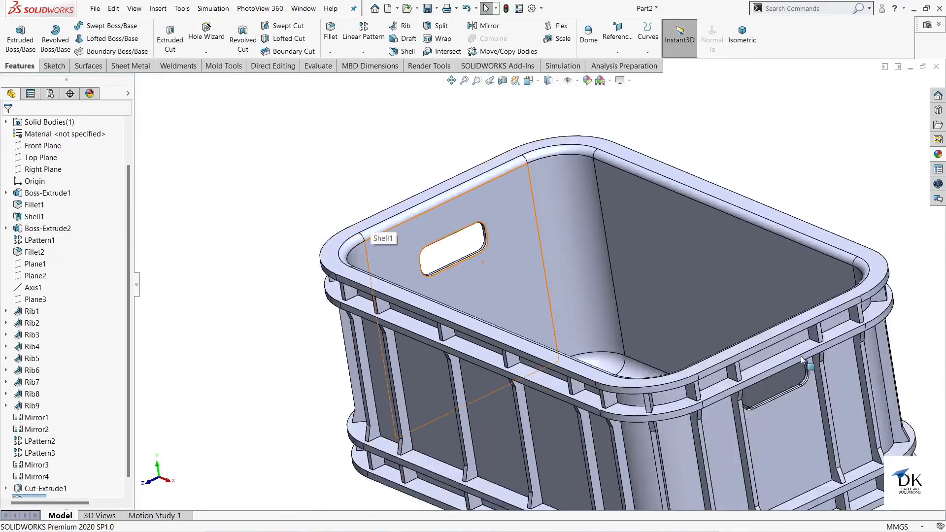
{"action": "scroll", "coordinate": [679, 362], "scroll_direction": "down", "scroll_amount": 8}
{"action": "scroll", "coordinate": [708, 390], "scroll_direction": "up", "scroll_amount": 6}
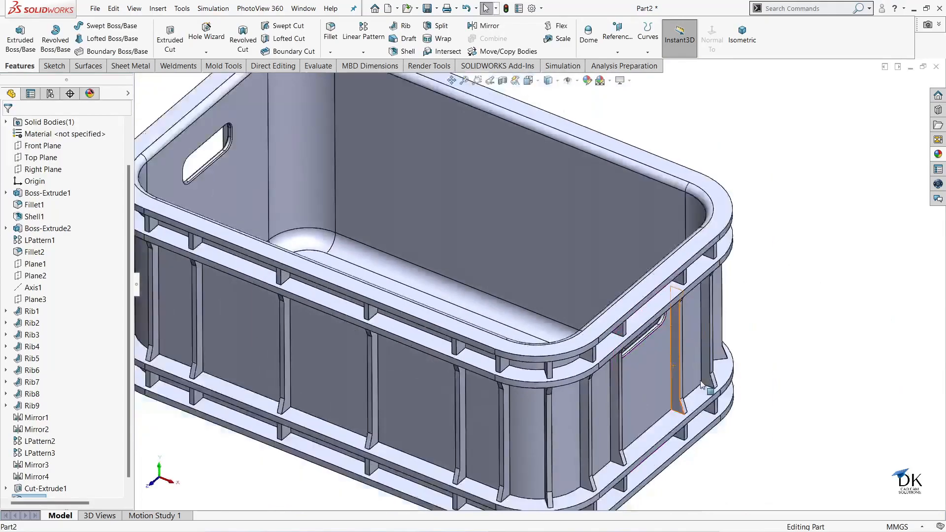
{"action": "middle_click_drag", "start_coordinate": [726, 310], "coordinate": [660, 340]}
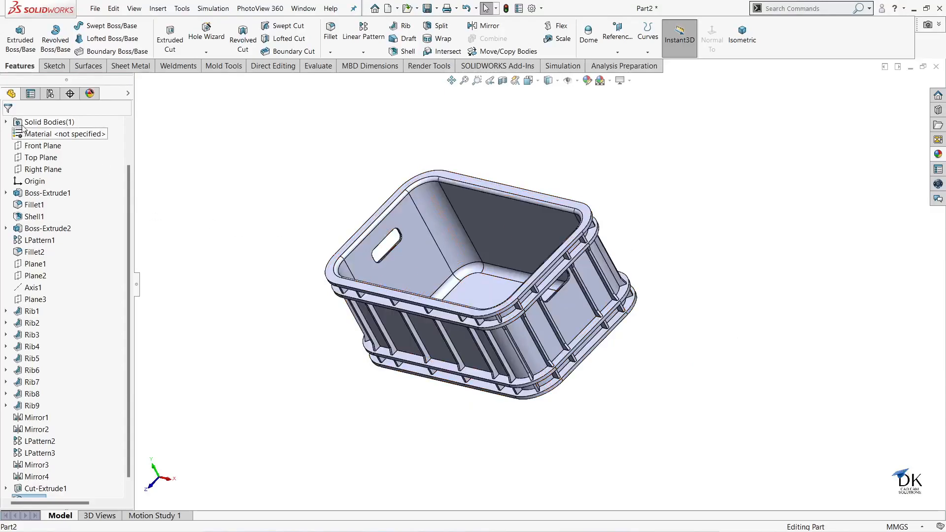
Apply the large spark erosion plastic blue appearance to the whole part.
{"action": "scroll", "coordinate": [30, 143], "scroll_direction": "up", "scroll_amount": 2}
{"action": "left_click", "coordinate": [69, 122]}
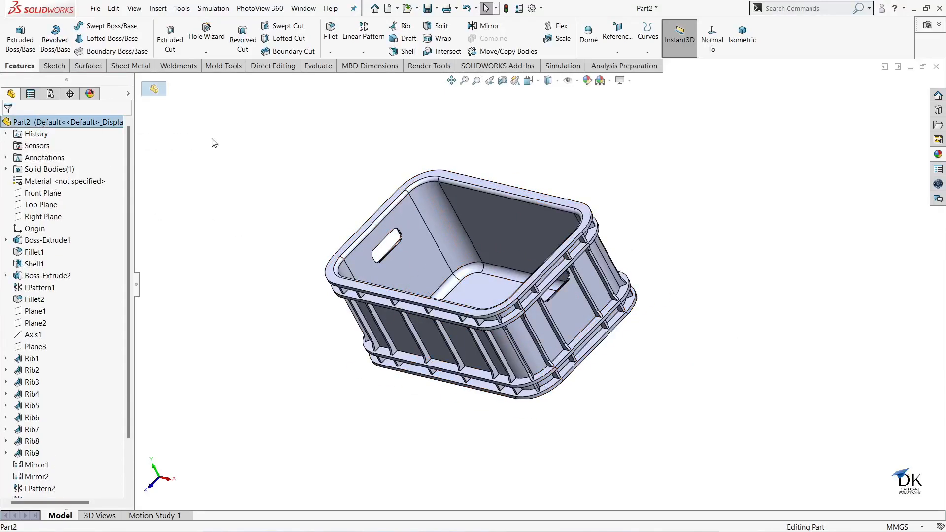
{"action": "left_click", "coordinate": [937, 154]}
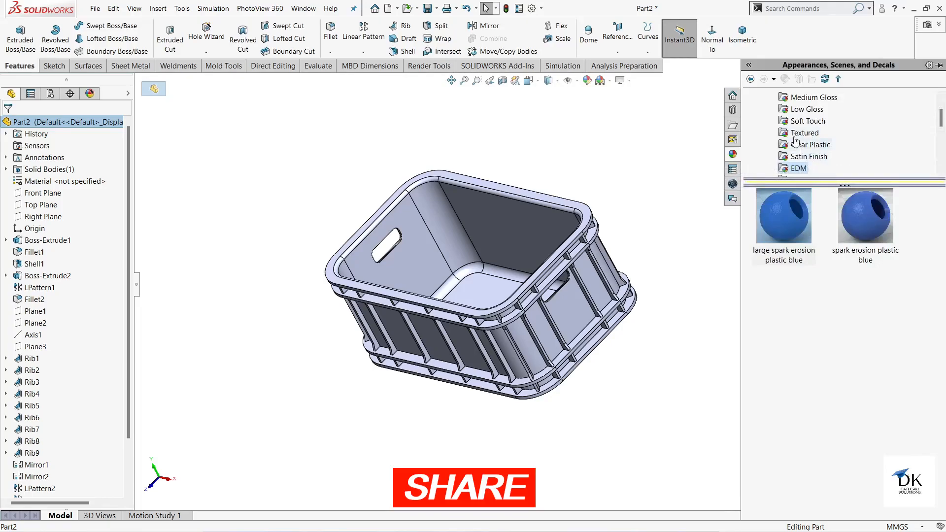
{"action": "scroll", "coordinate": [798, 124], "scroll_direction": "up", "scroll_amount": 2}
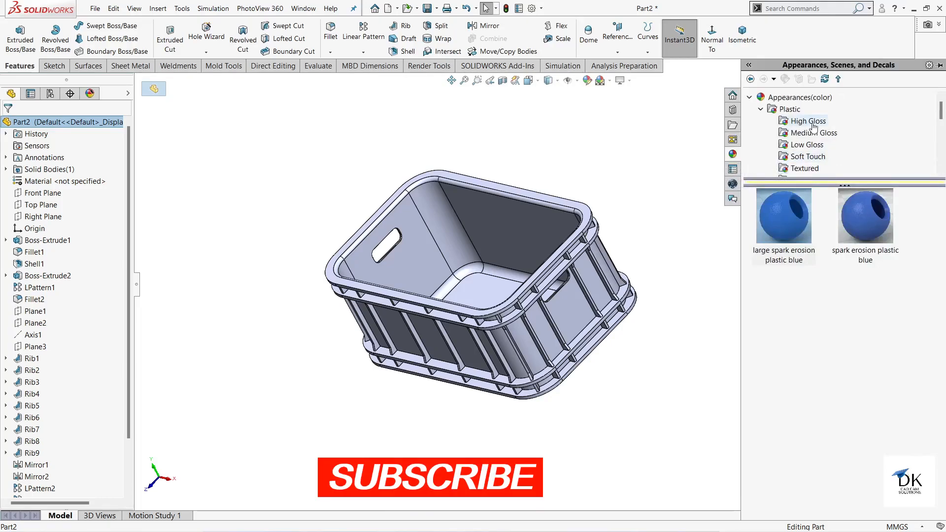
{"action": "left_click", "coordinate": [790, 110]}
{"action": "scroll", "coordinate": [847, 374], "scroll_direction": "down", "scroll_amount": 3}
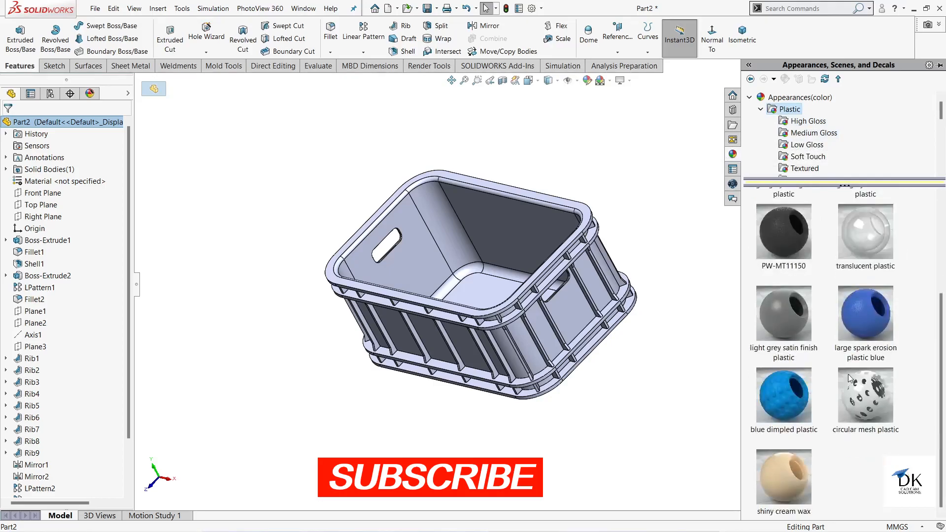
{"action": "double_click", "coordinate": [861, 313]}
Change the part's appearance color to a light yellow with red 249 and green 255.
{"action": "scroll", "coordinate": [602, 399], "scroll_direction": "down", "scroll_amount": 2}
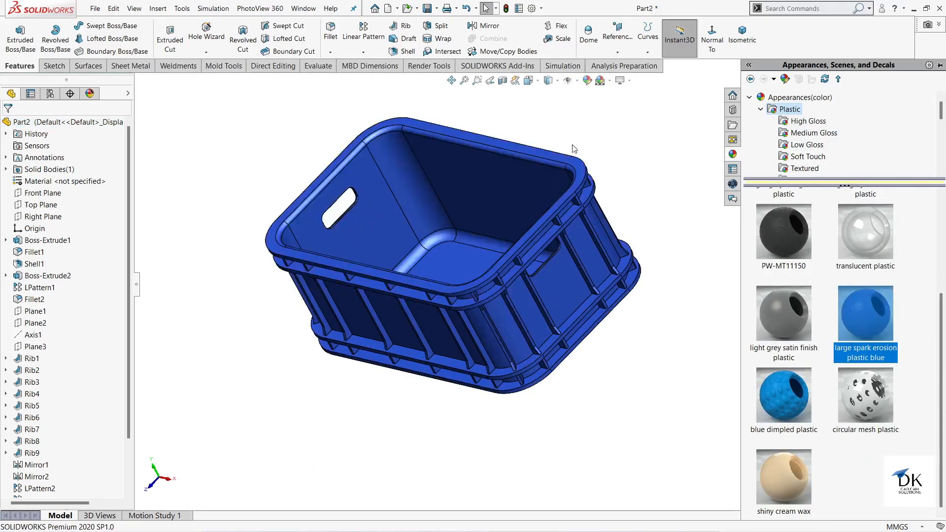
{"action": "left_click", "coordinate": [587, 81]}
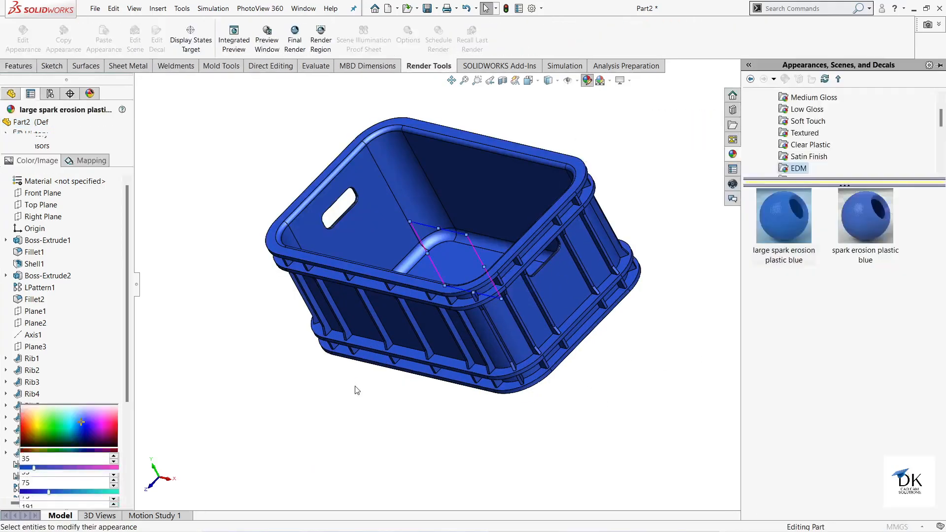
{"action": "left_click", "coordinate": [83, 364]}
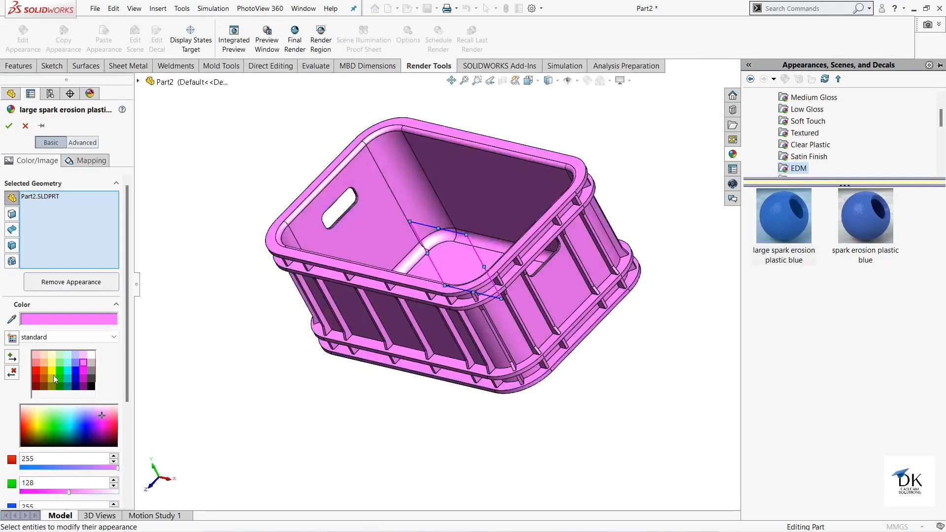
{"action": "left_click_drag", "start_coordinate": [48, 425], "coordinate": [38, 420]}
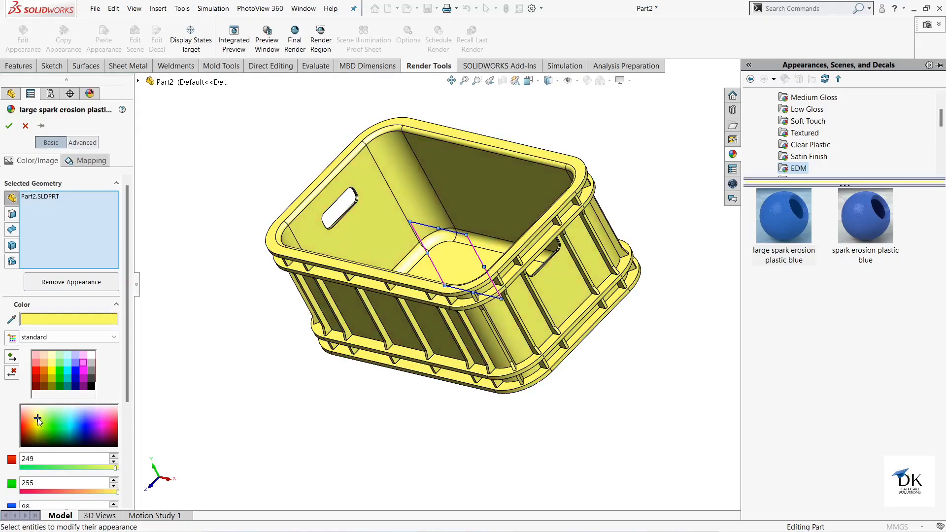
{"action": "left_click", "coordinate": [9, 126]}
Inspect the colored container from different angles and return it to the isometric view.
{"action": "scroll", "coordinate": [391, 299], "scroll_direction": "down", "scroll_amount": 2}
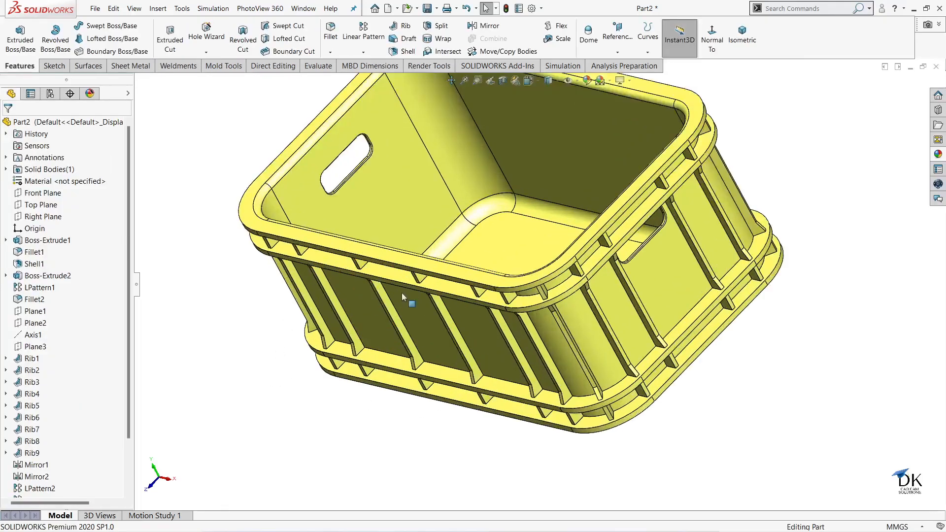
{"action": "middle_click_drag", "start_coordinate": [436, 295], "coordinate": [747, 173]}
{"action": "left_click", "coordinate": [742, 33]}
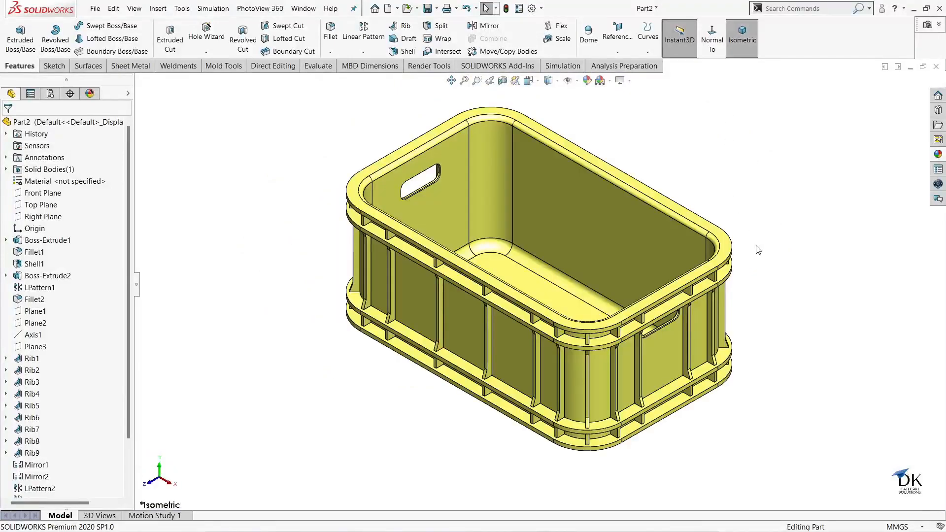